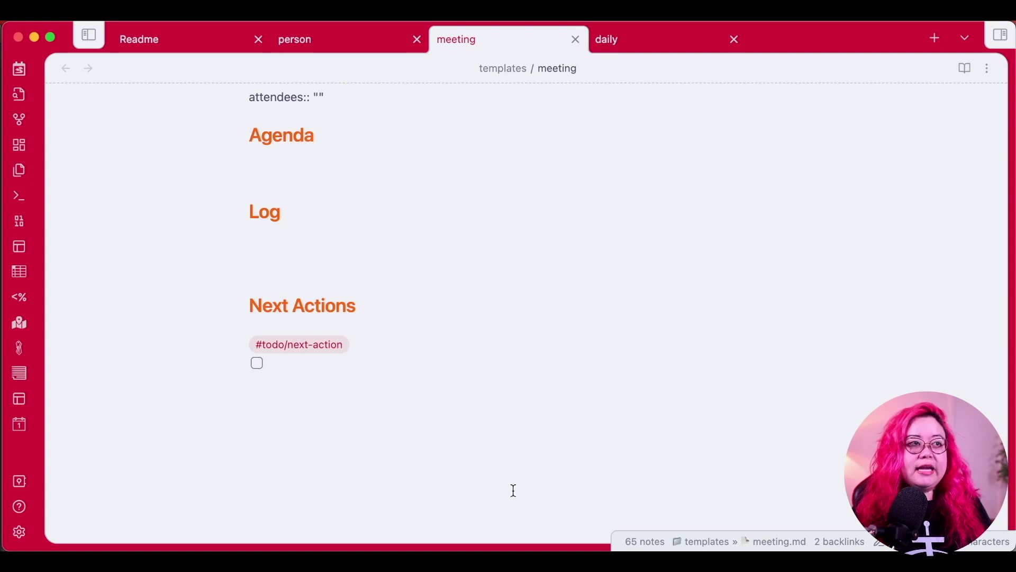
left_click(335, 170)
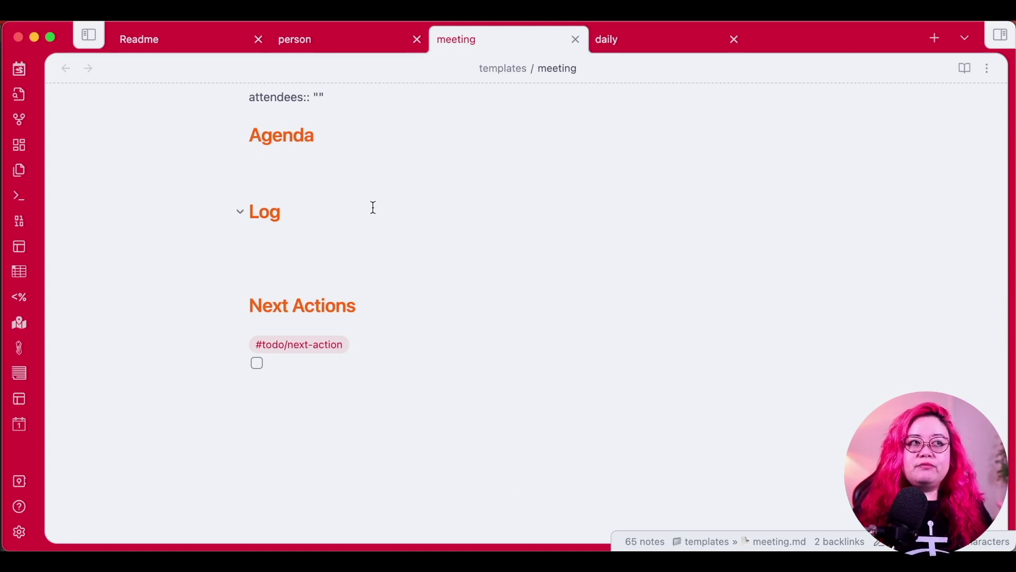
left_click(389, 249)
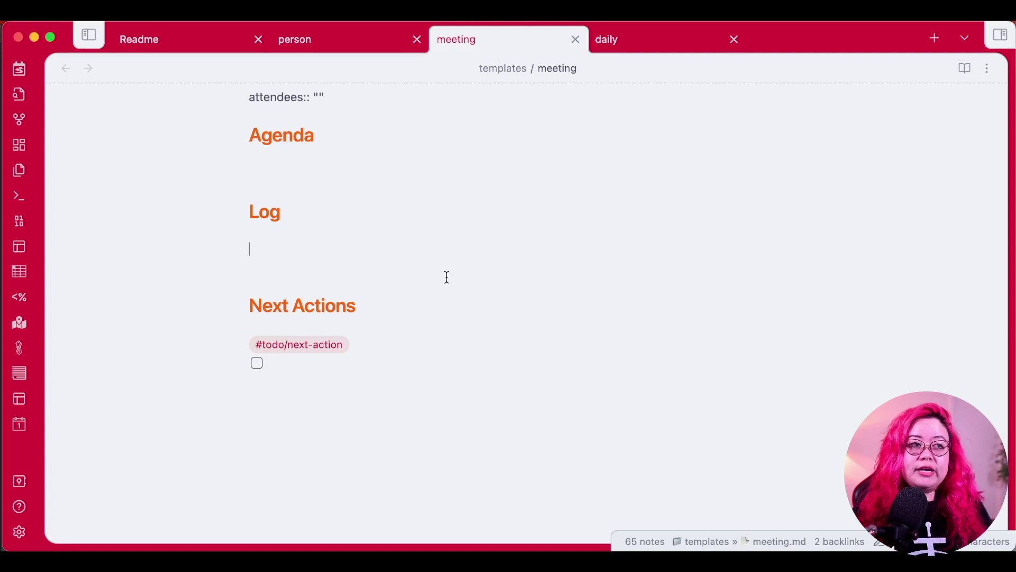
left_click(444, 303)
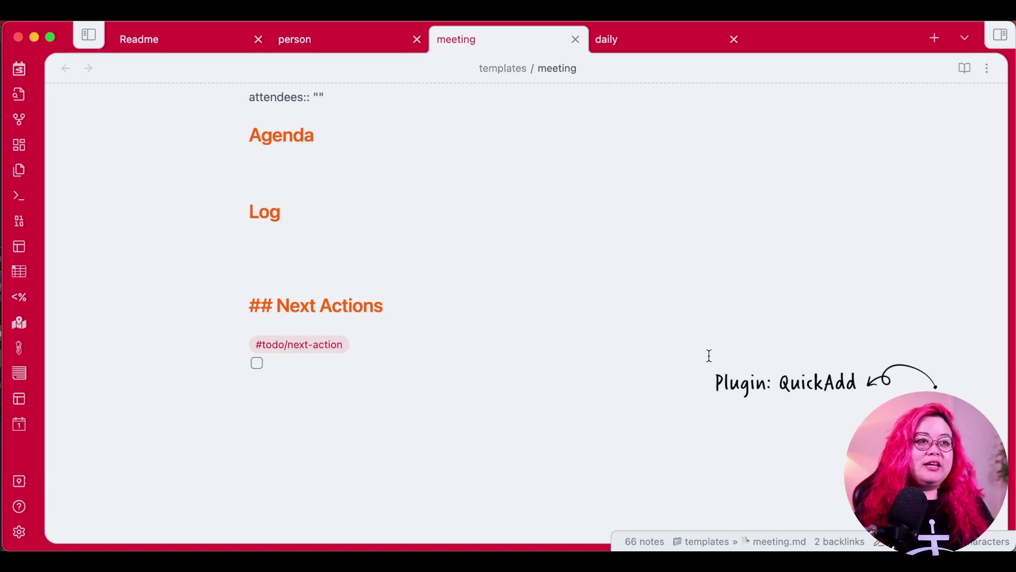
Create the meeting note '2023-03-20 Meeting about Stuff' with QuickAdd's default meeting template.
key("super+p")
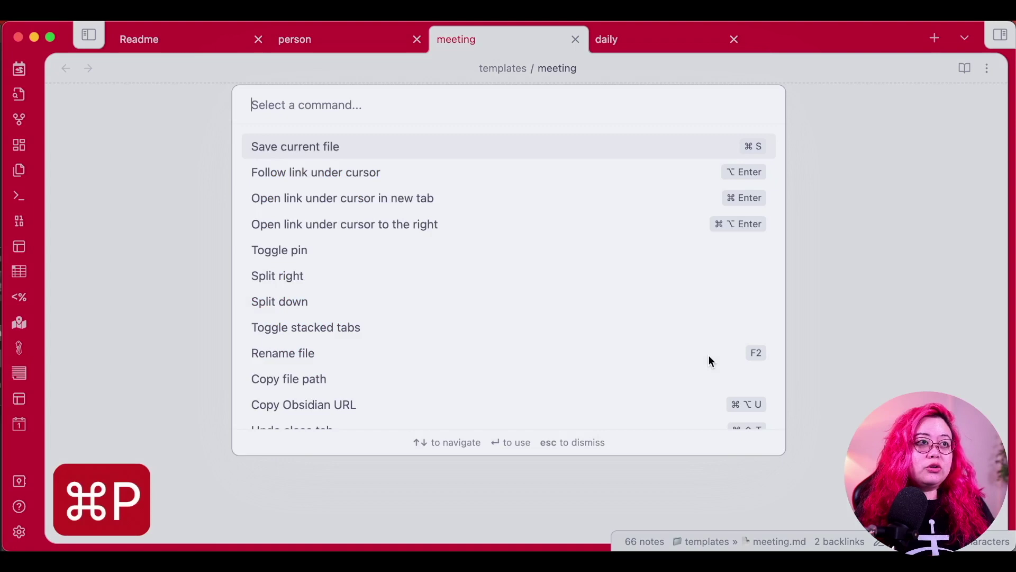
type("meeting")
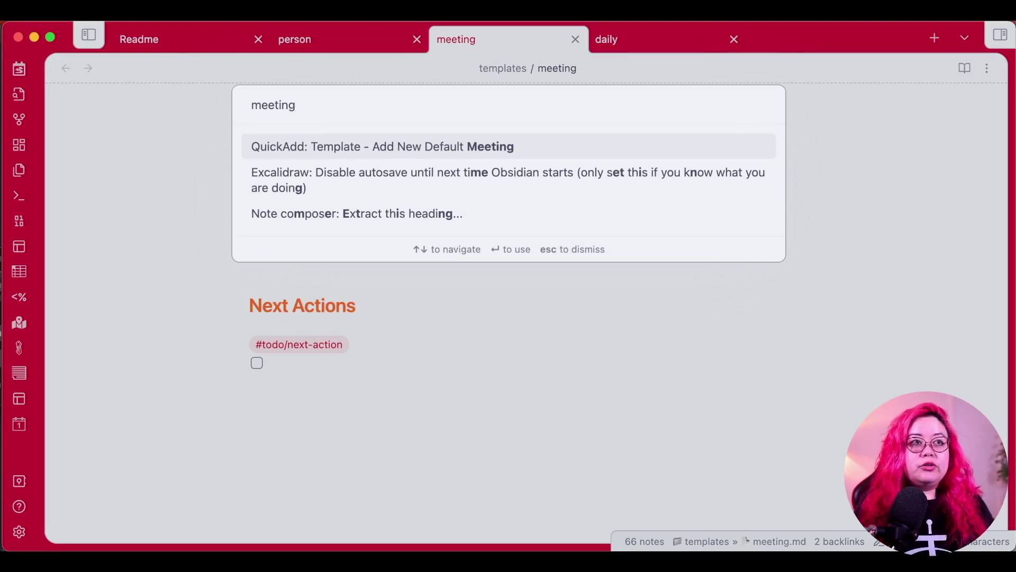
key("Return")
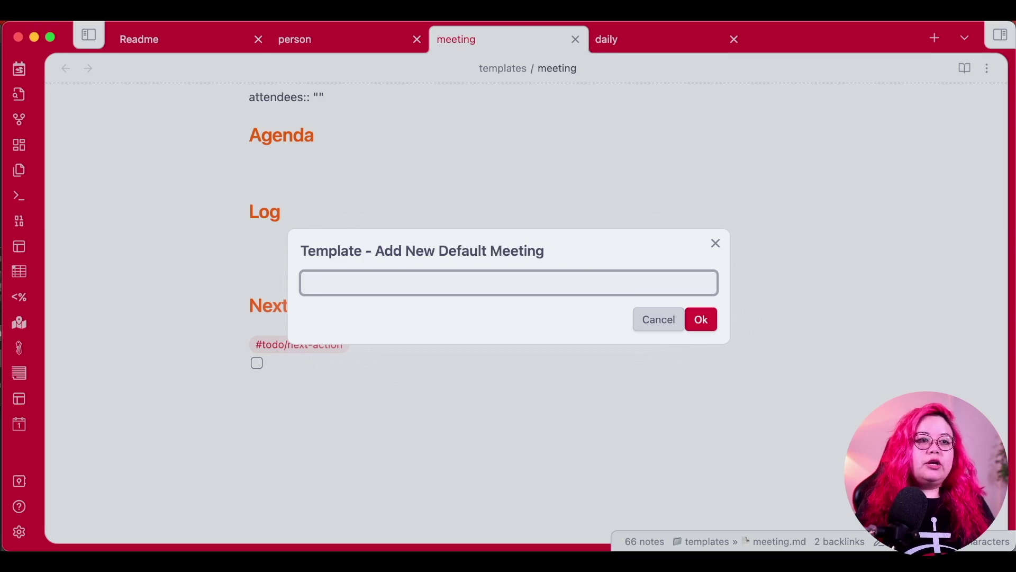
type("Meeting abo")
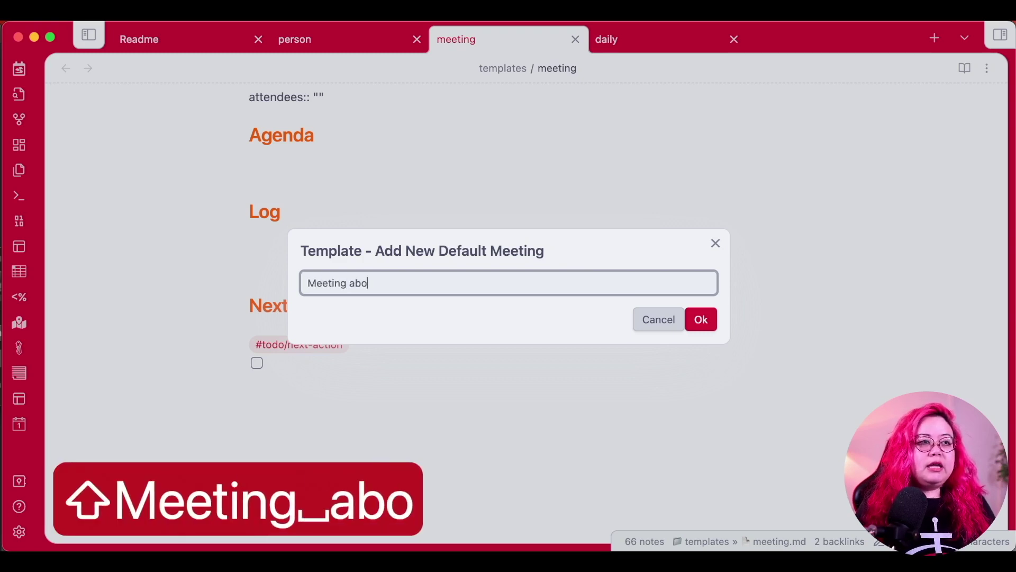
type("ut Stuff")
key("Return")
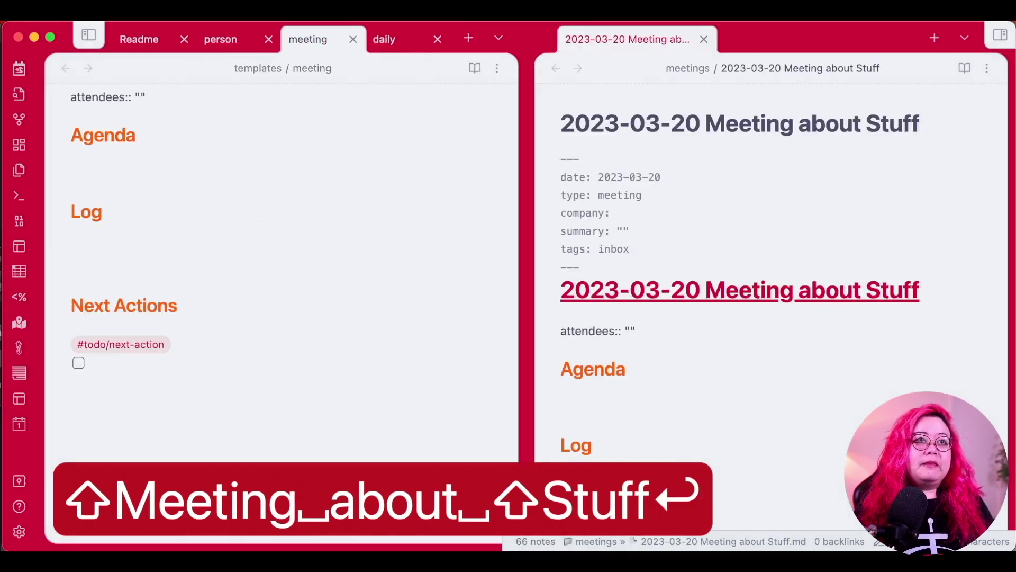
Inspect the new meeting note's front matter, selecting the inbox tag value.
left_click(828, 131)
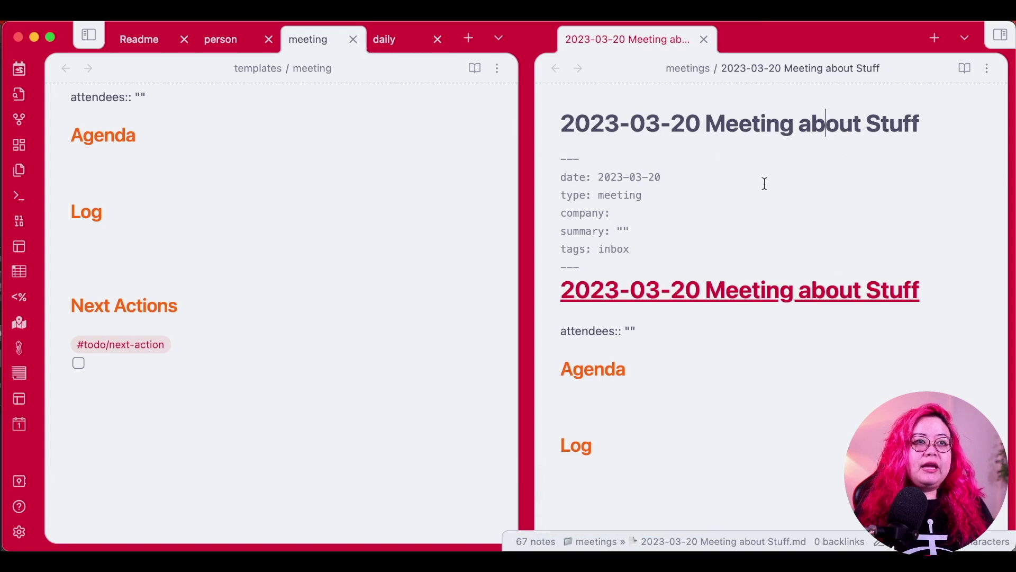
scroll(832, 275, "down", 1)
left_click_drag(672, 148, 577, 152)
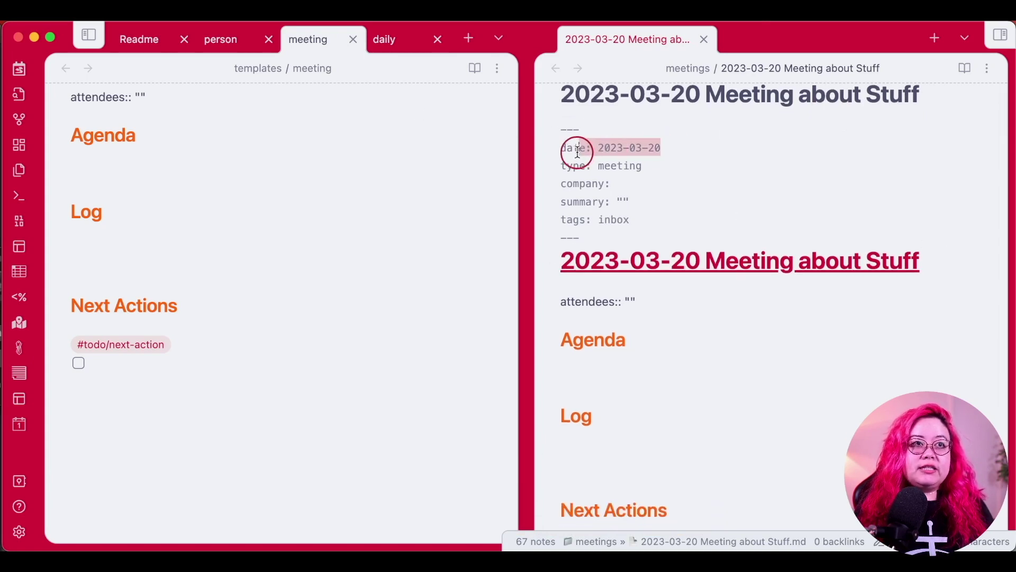
left_click(608, 217)
double_click(608, 217)
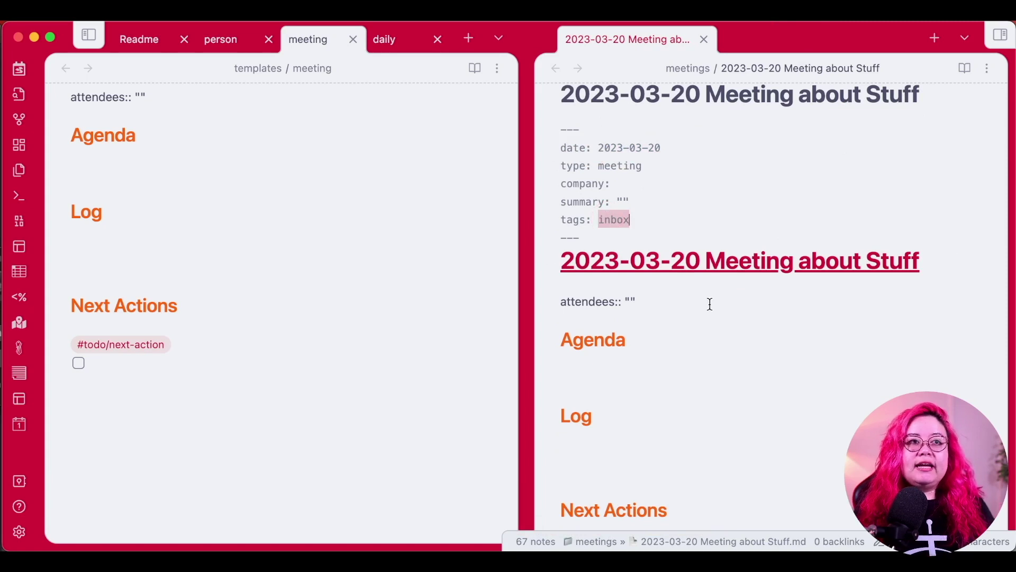
Add [[Hanna]] as a linked attendee in the attendees field.
left_click(752, 311)
key("Left")
key("Left")
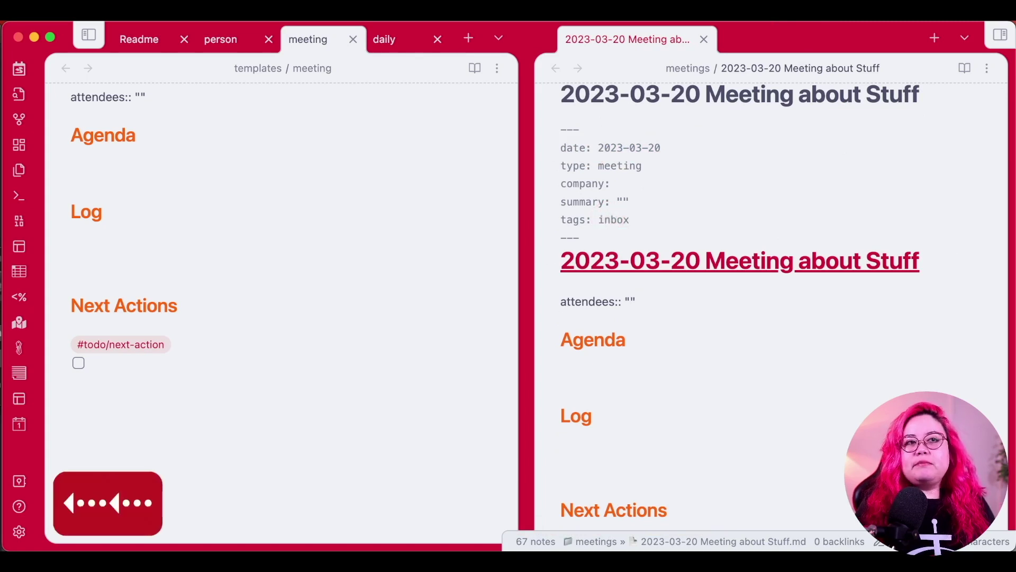
type("[[")
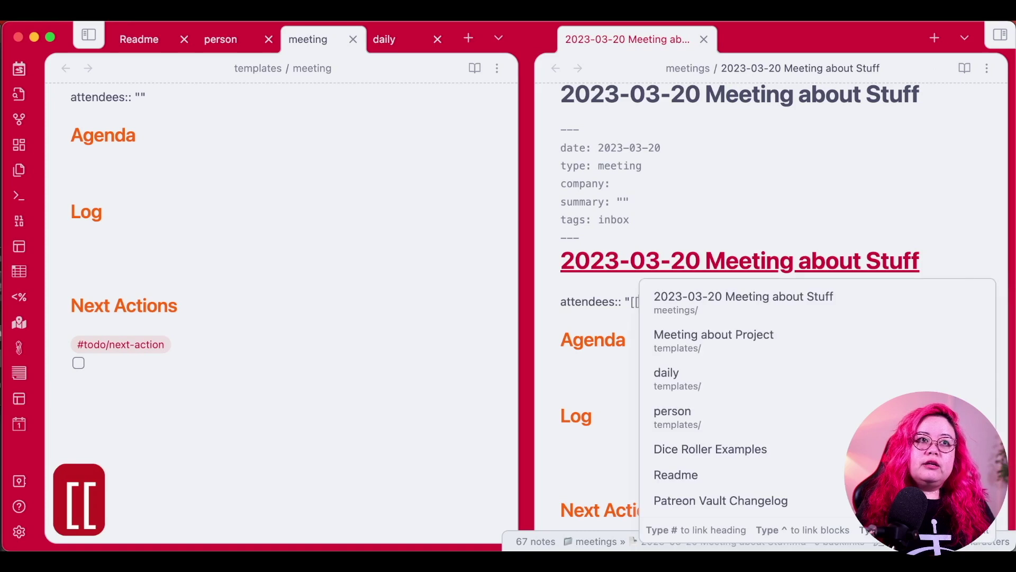
type("Hanna")
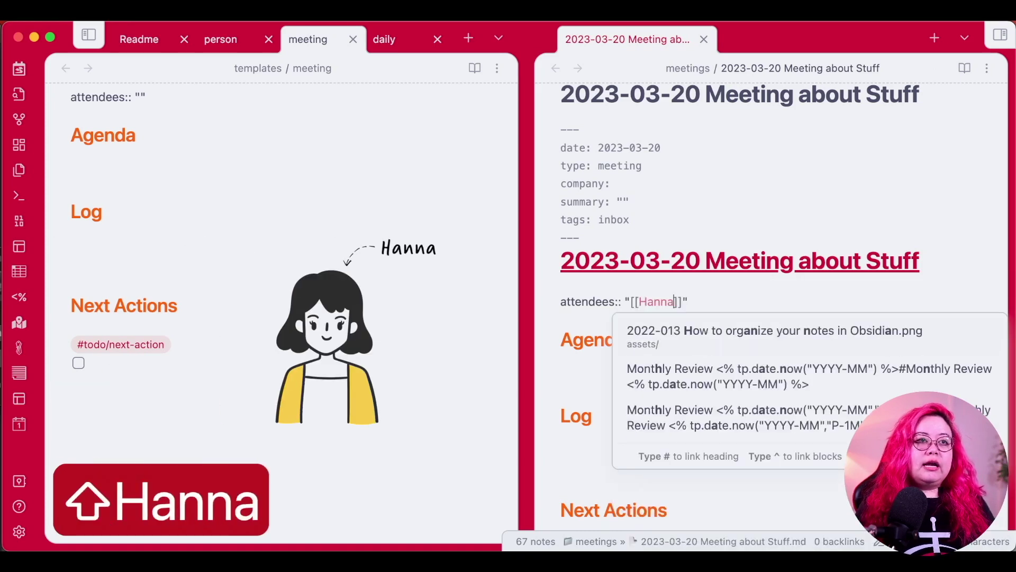
key("super+Right")
key("Down")
key("Down")
left_click(703, 370)
scroll(787, 367, "down", 4)
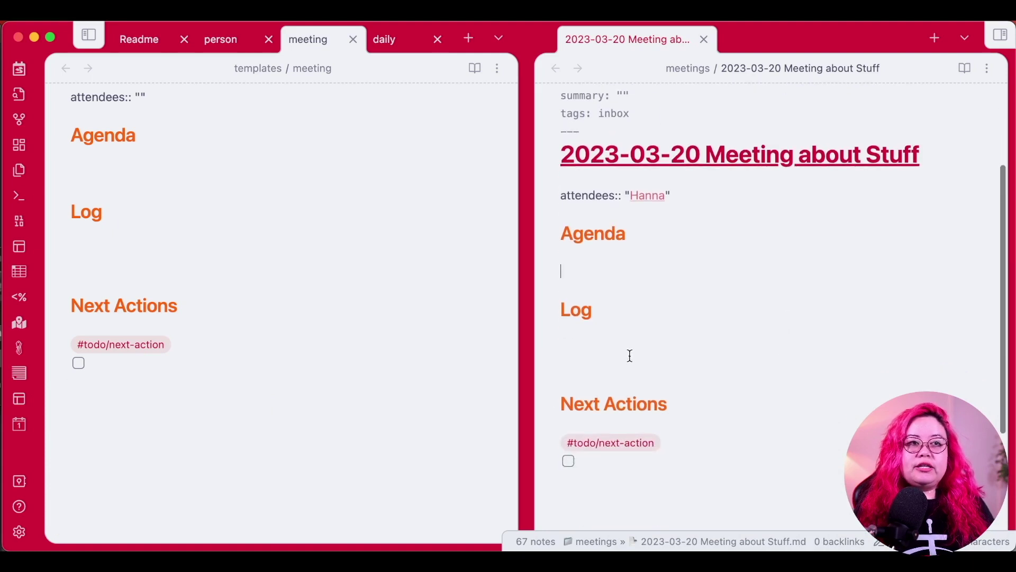
left_click(678, 469)
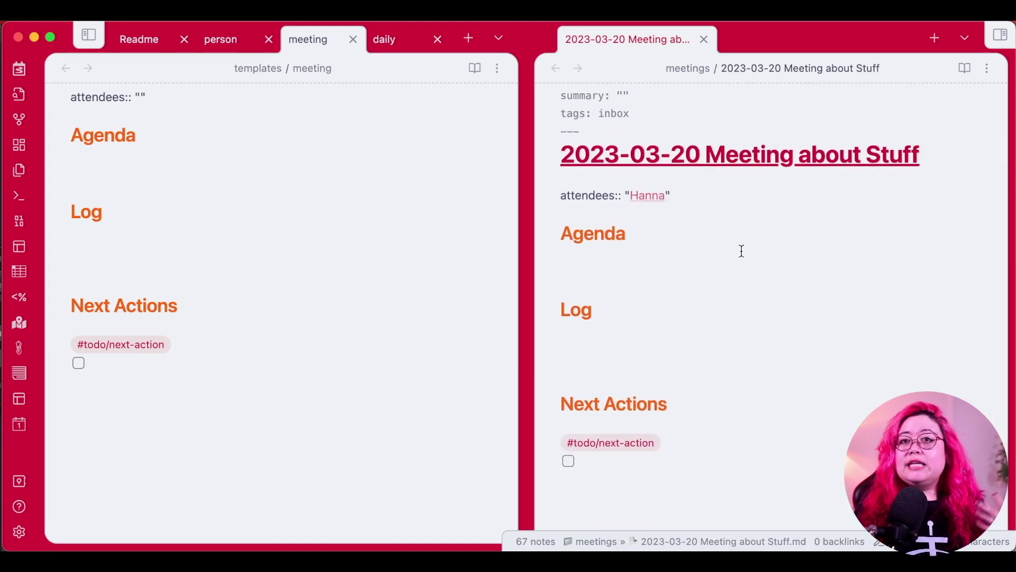
Create Hanna's note from the attendee link and compare it with the person template.
left_click(655, 201)
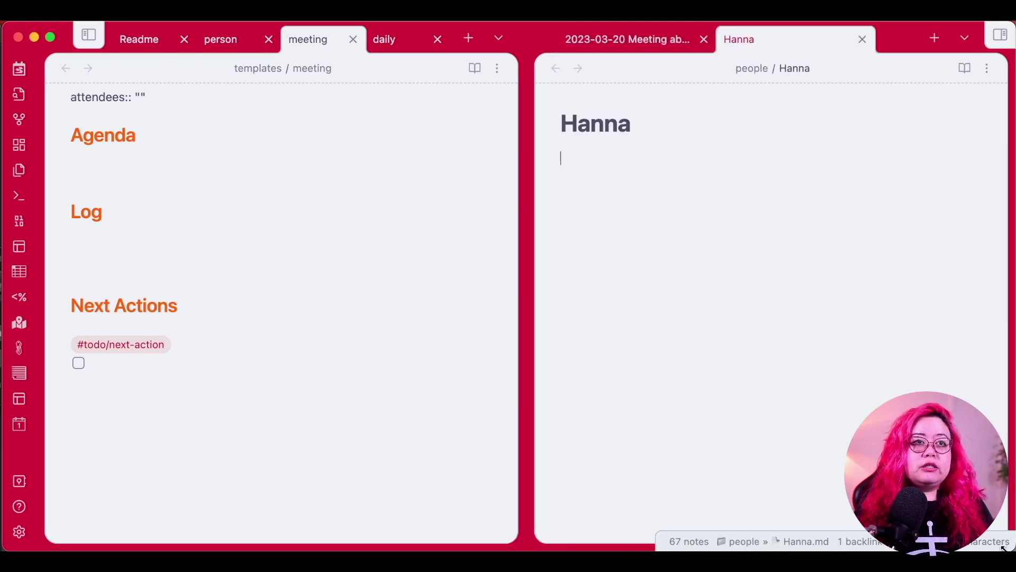
left_click(799, 233)
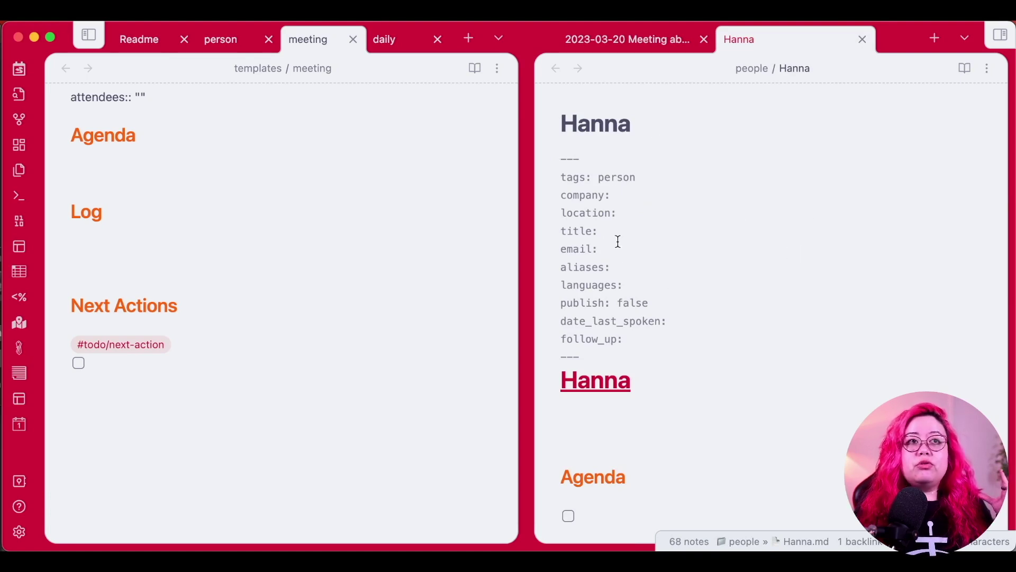
left_click(208, 40)
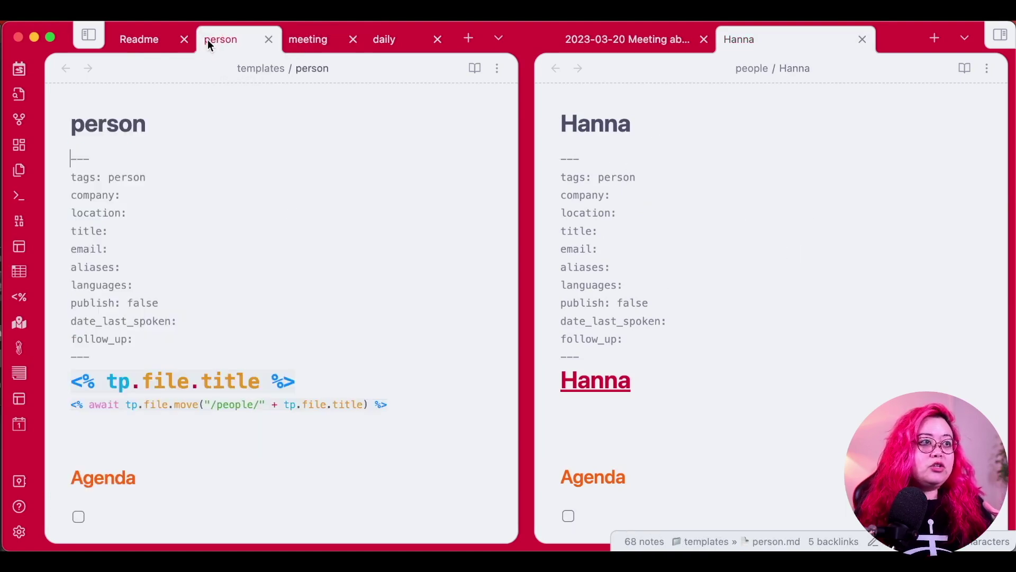
scroll(280, 250, "down", 1)
scroll(281, 249, "down", 1)
scroll(280, 250, "up", 2)
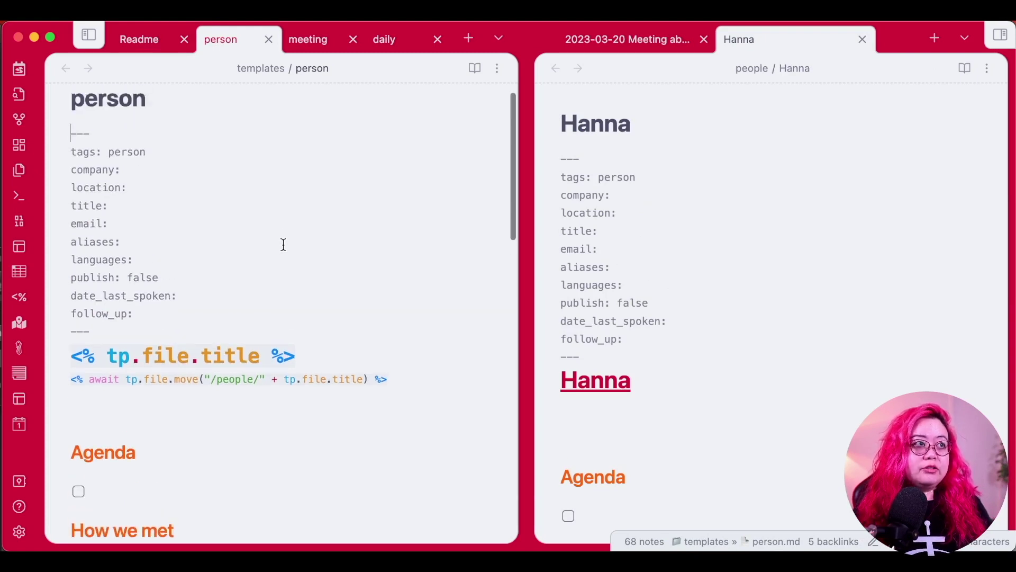
scroll(412, 371, "down", 10)
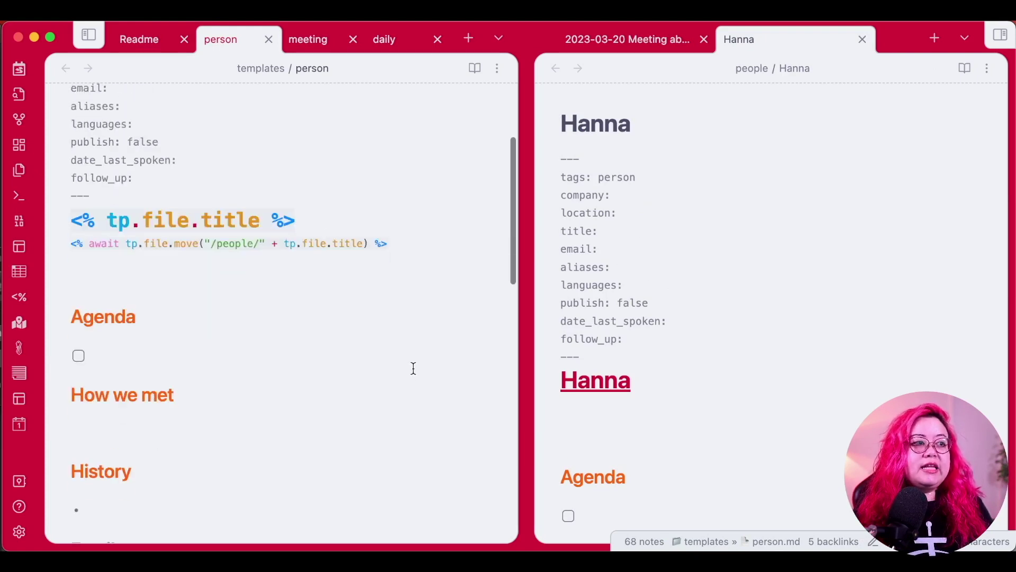
scroll(413, 366, "up", 10)
scroll(413, 363, "down", 1)
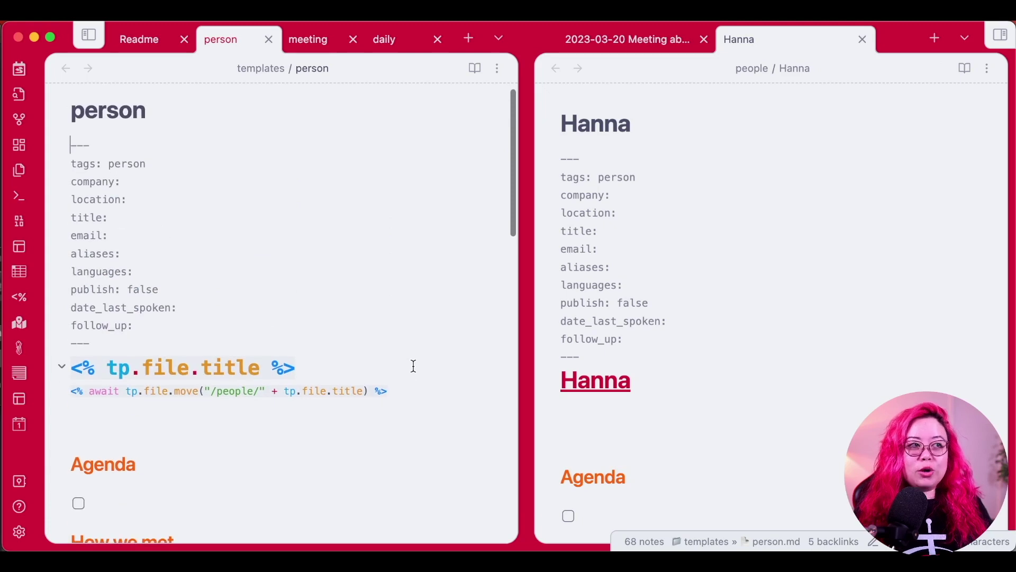
scroll(413, 363, "up", 1)
Merge the tabs so Hanna's note is shown alone in a single pane.
scroll(303, 216, "down", 2)
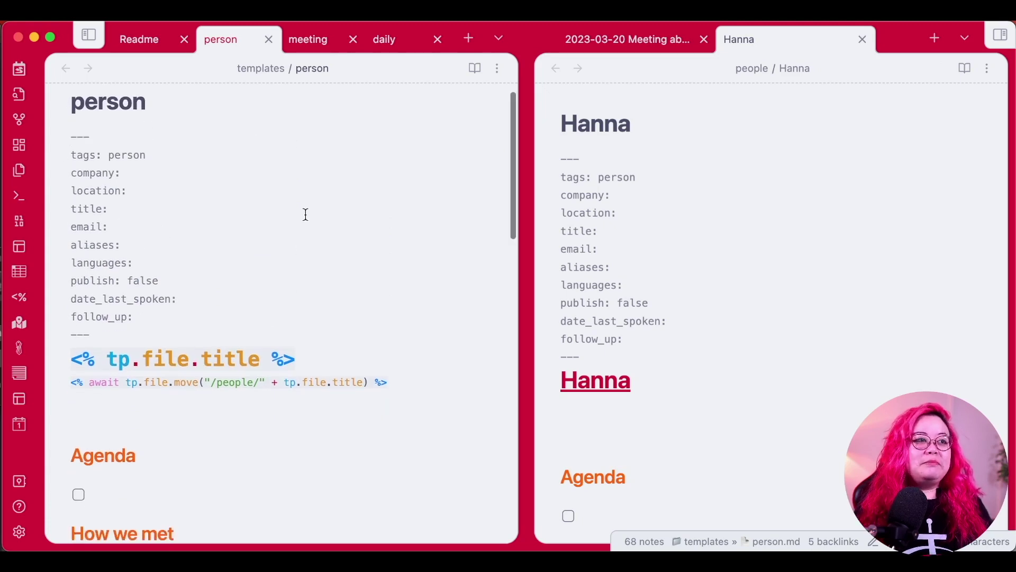
scroll(313, 211, "down", 20)
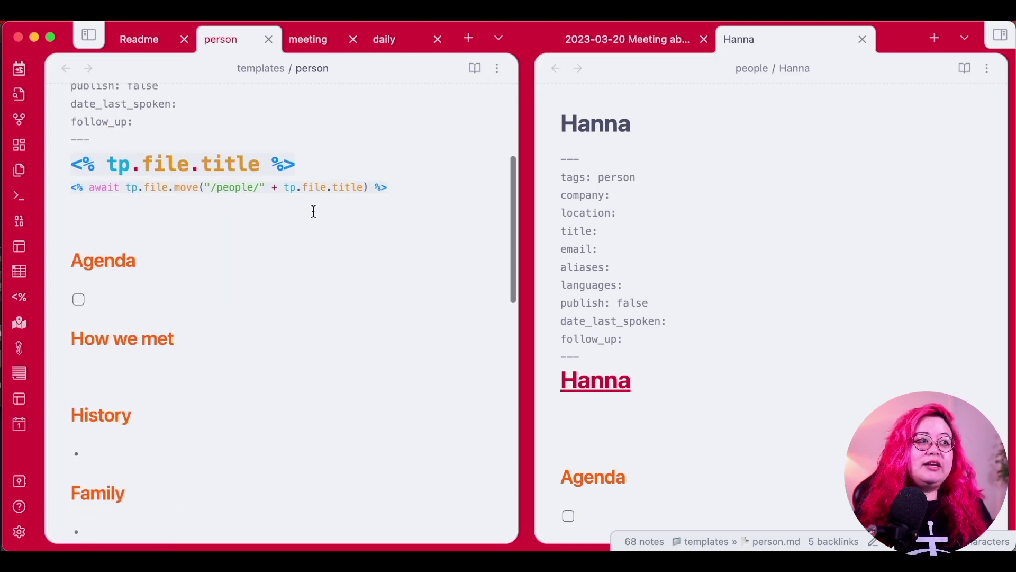
scroll(314, 211, "down", 18)
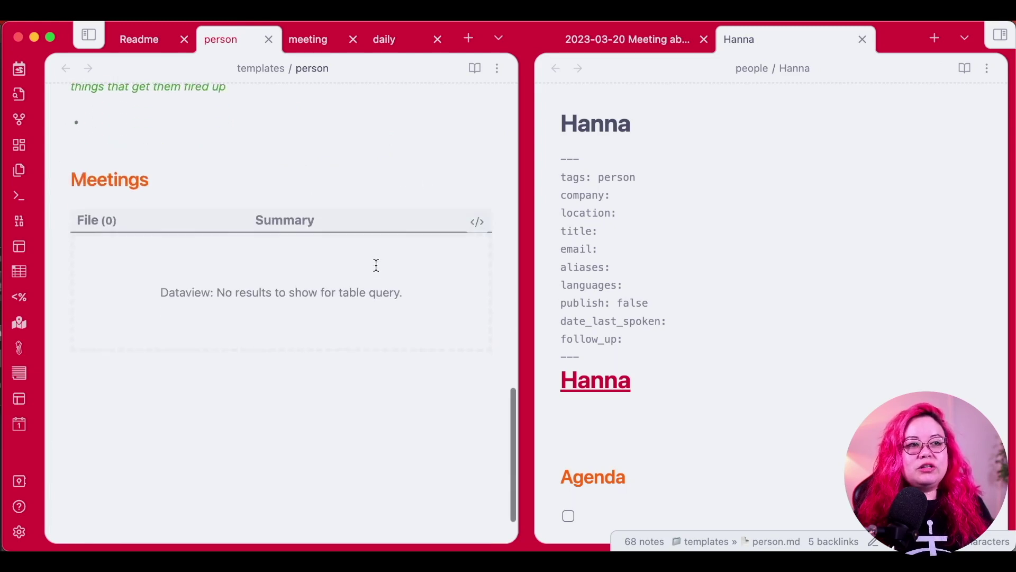
scroll(375, 265, "up", 20)
left_click_drag(627, 41, 459, 49)
left_click_drag(674, 52, 447, 48)
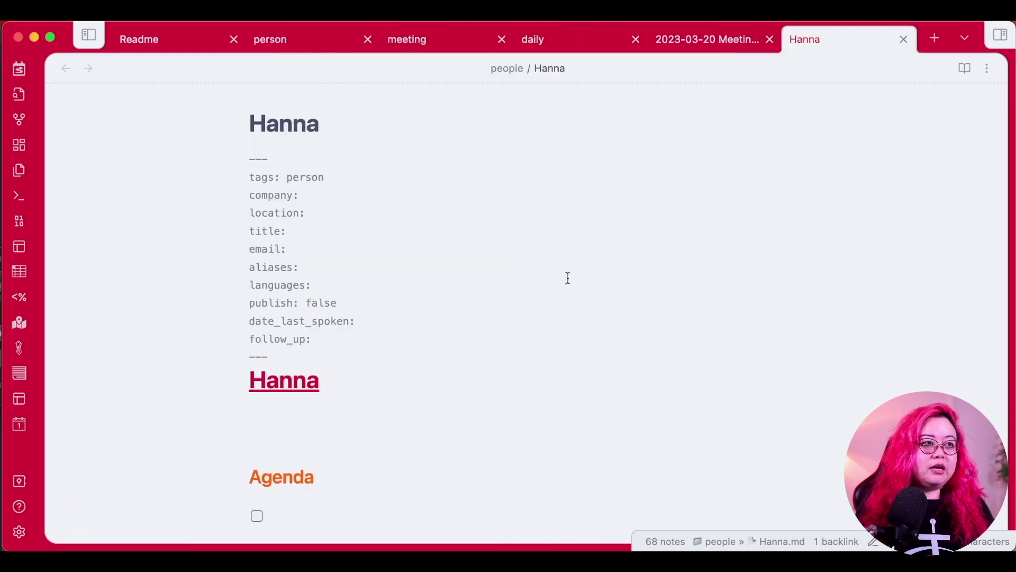
Fill company with Grafana Labs and location with the Netherlands using the ;gl and ;nl snippets.
left_click(510, 184)
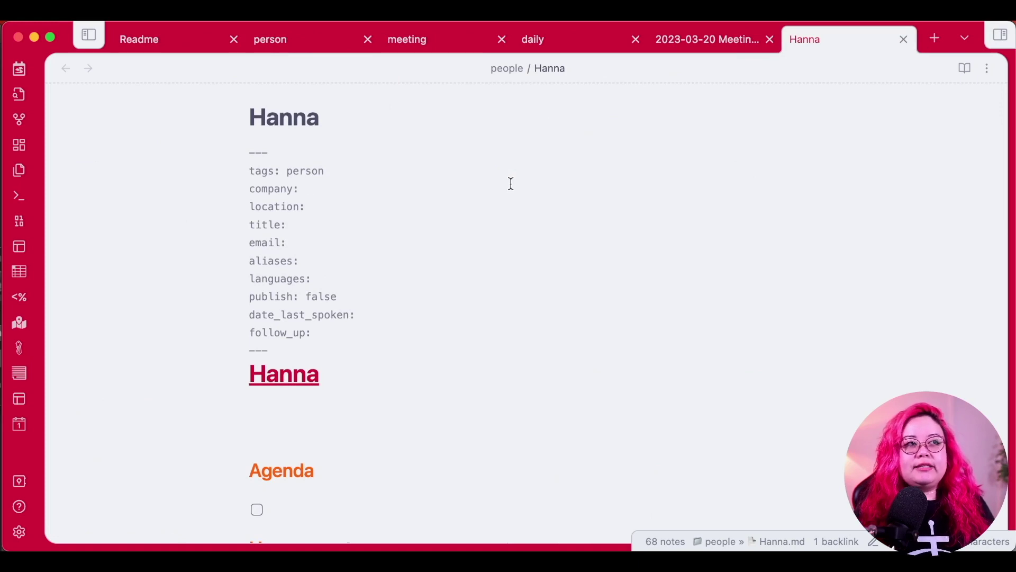
type(";gl")
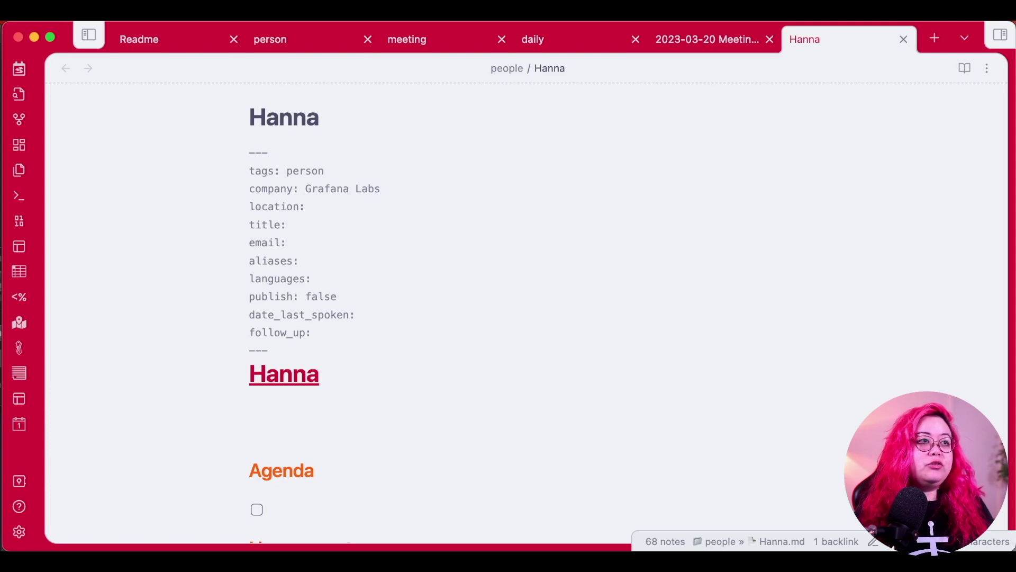
key("Down")
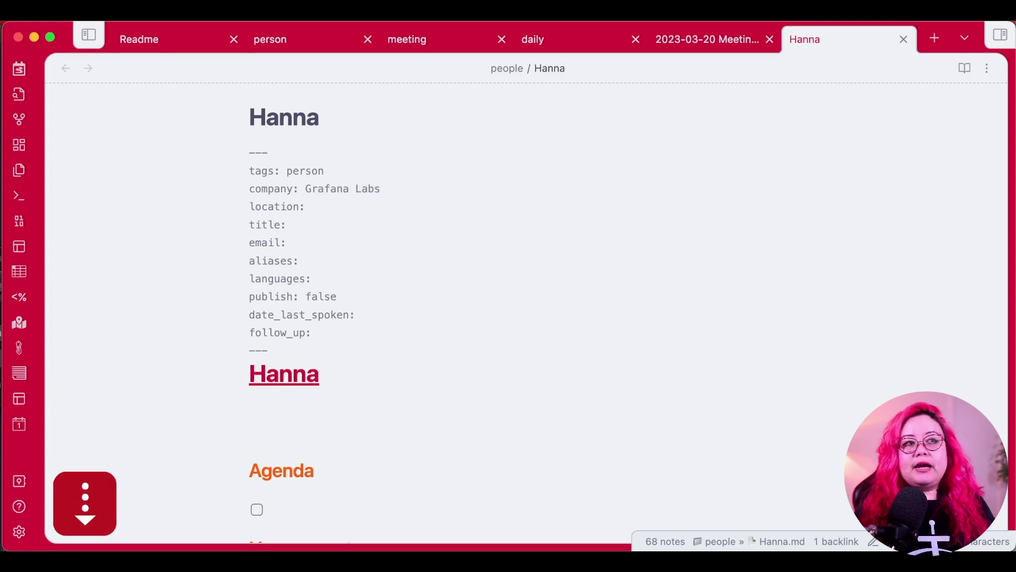
type(";nl")
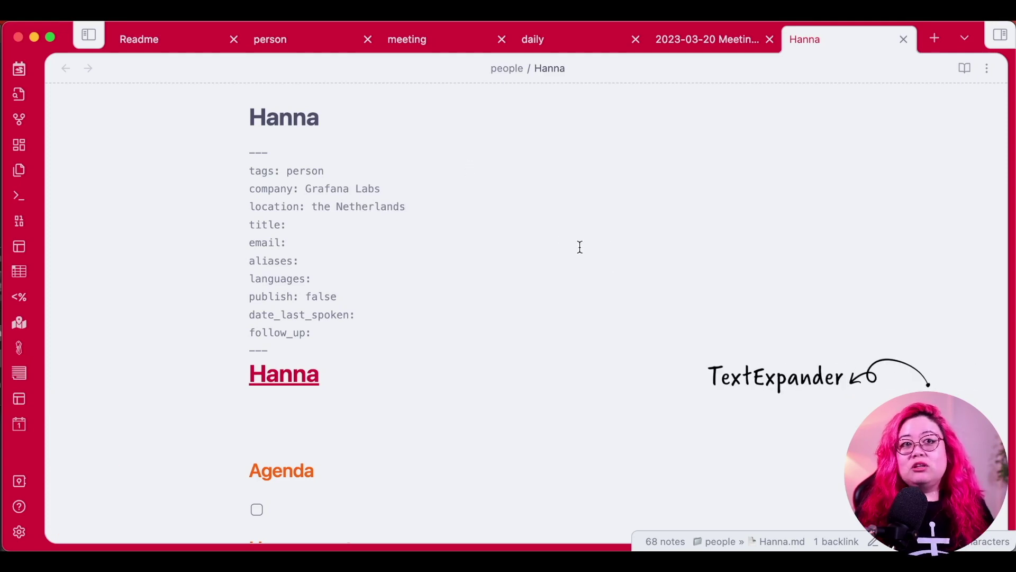
Set the follow_up property to true.
left_click(571, 227)
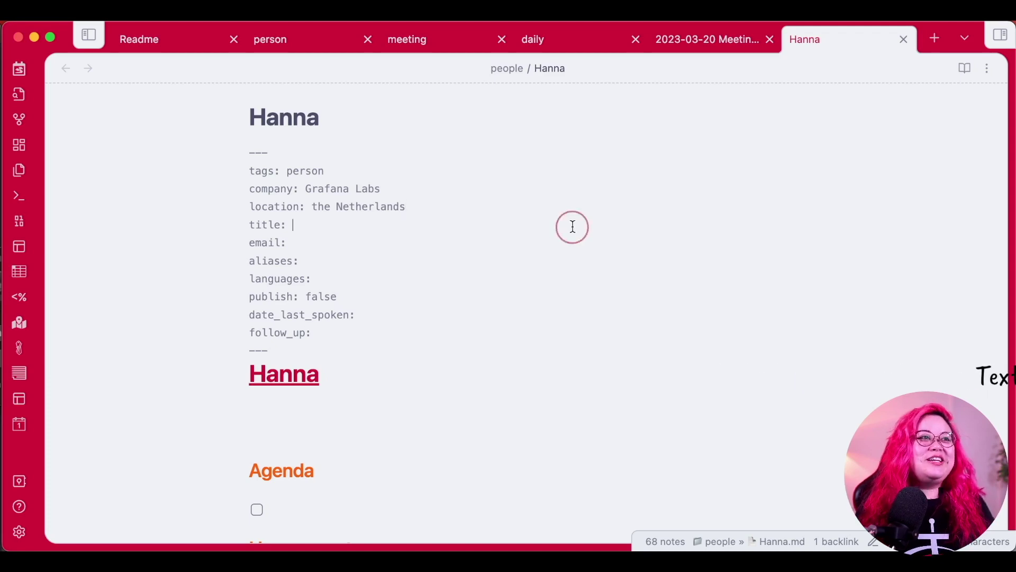
left_click(300, 297)
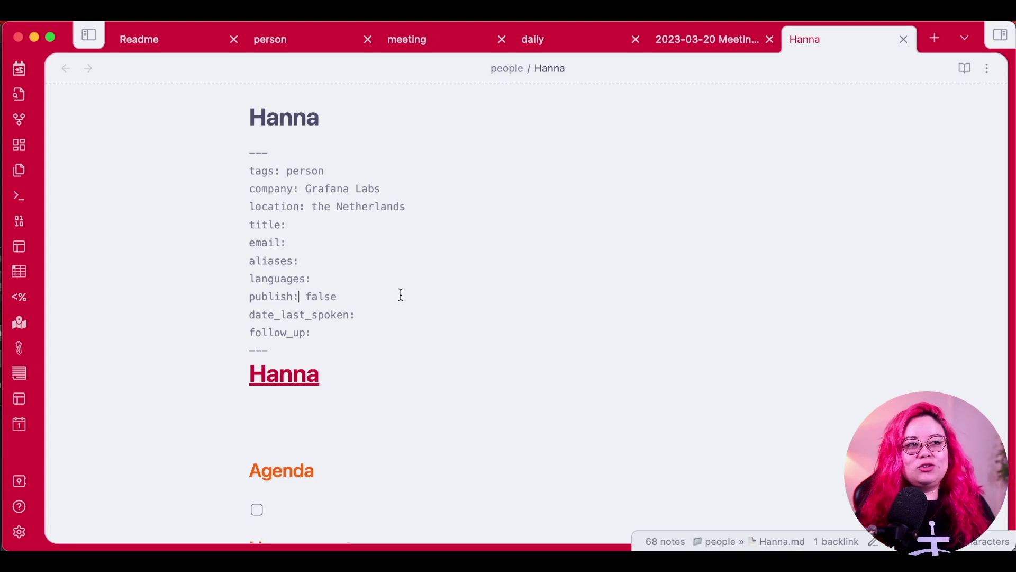
left_click(458, 316)
left_click(335, 240)
left_click(375, 222)
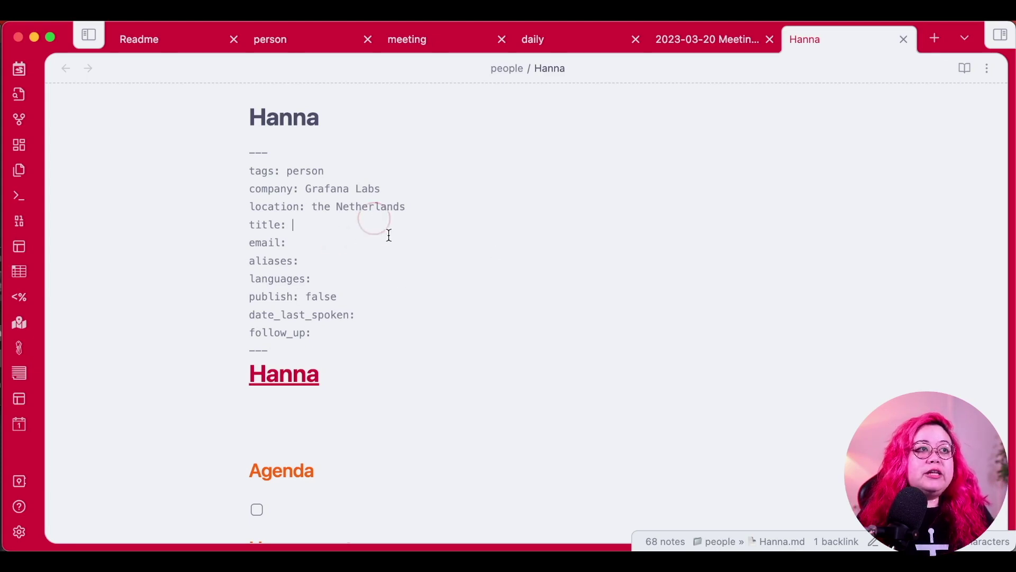
left_click(513, 318)
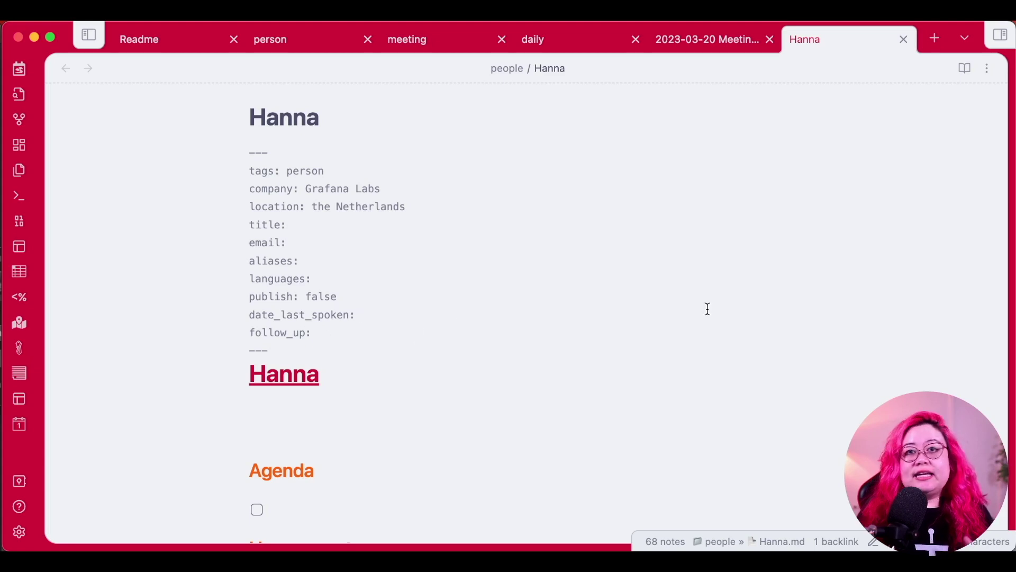
left_click(569, 340)
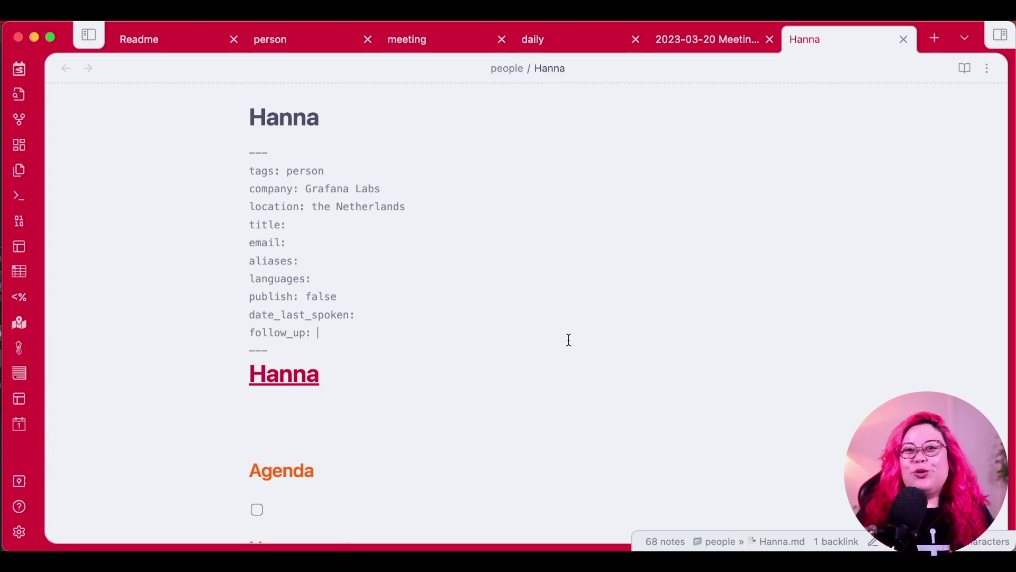
type("true")
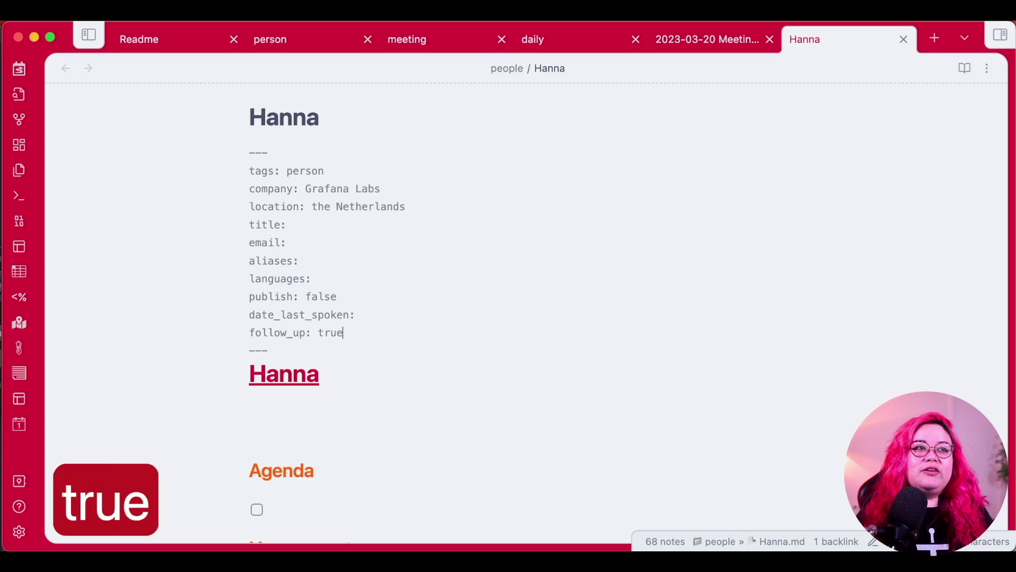
Insert today's date, 2023-03-20, into date_last_spoken with the ;date snippet.
key("Up")
key("super+Right")
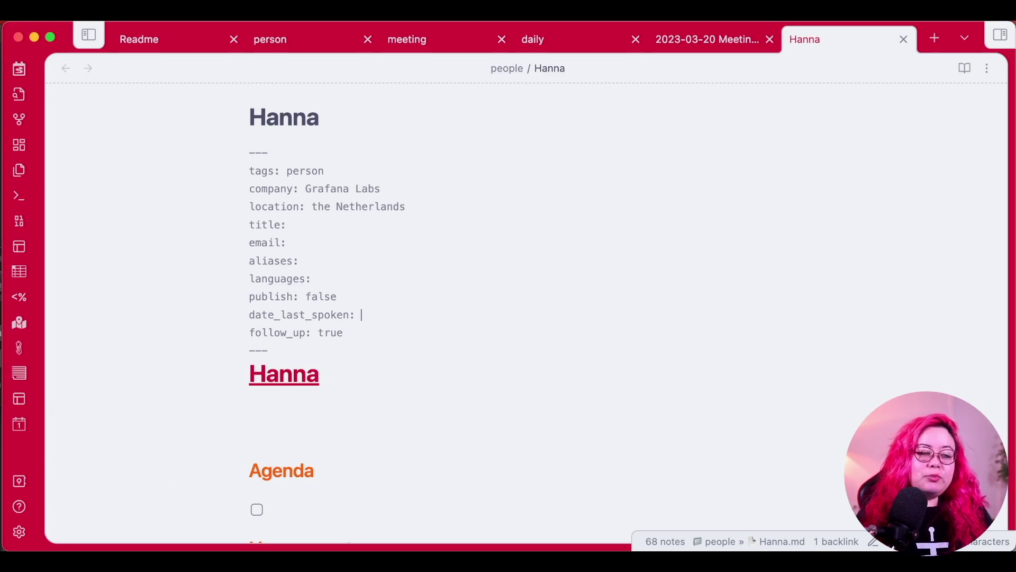
type(";date")
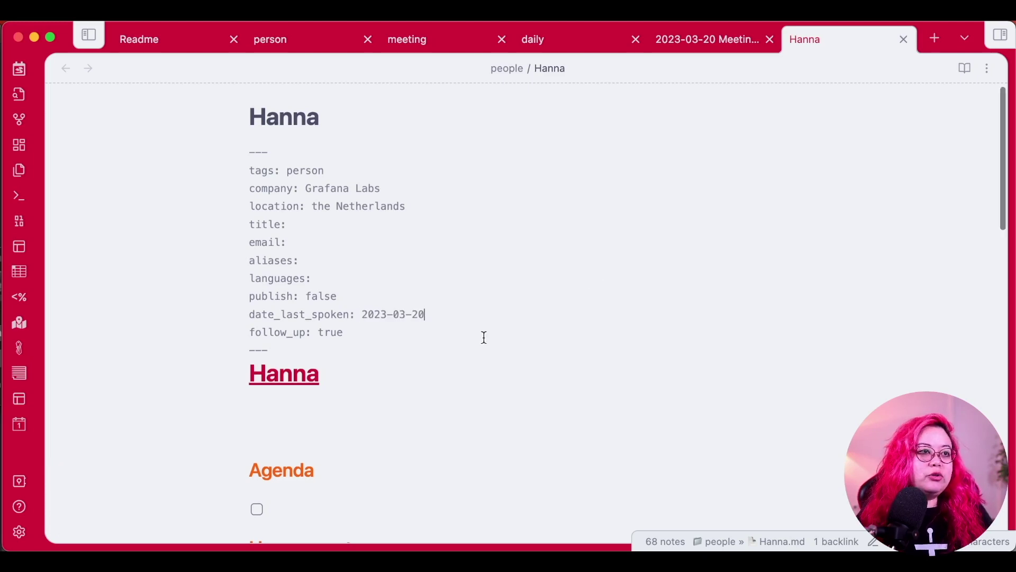
scroll(485, 337, "down", 2)
left_click_drag(364, 276, 458, 272)
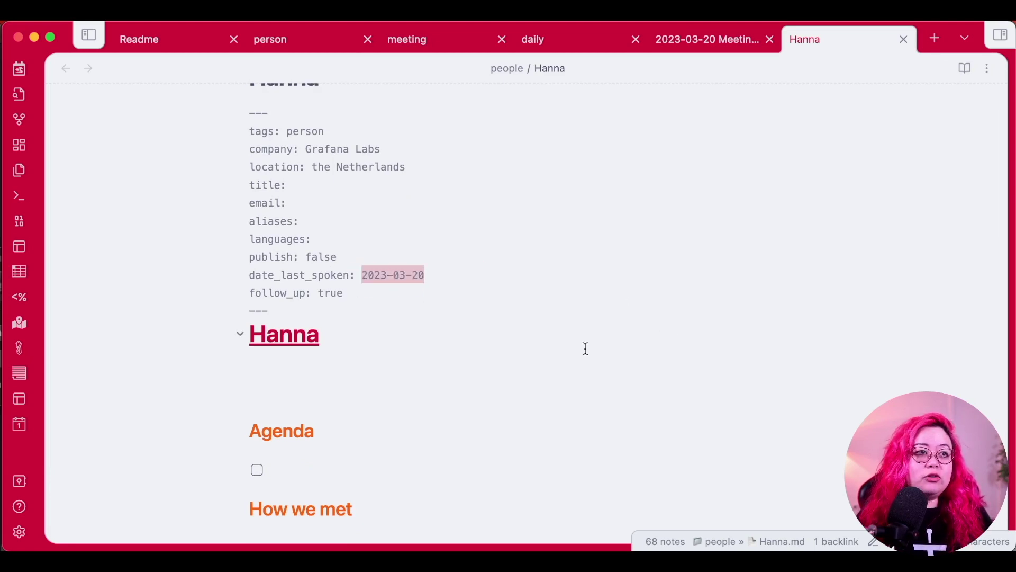
Write 'Hanna is a graphic designer who lives in France.' under the Hanna heading.
left_click(646, 387)
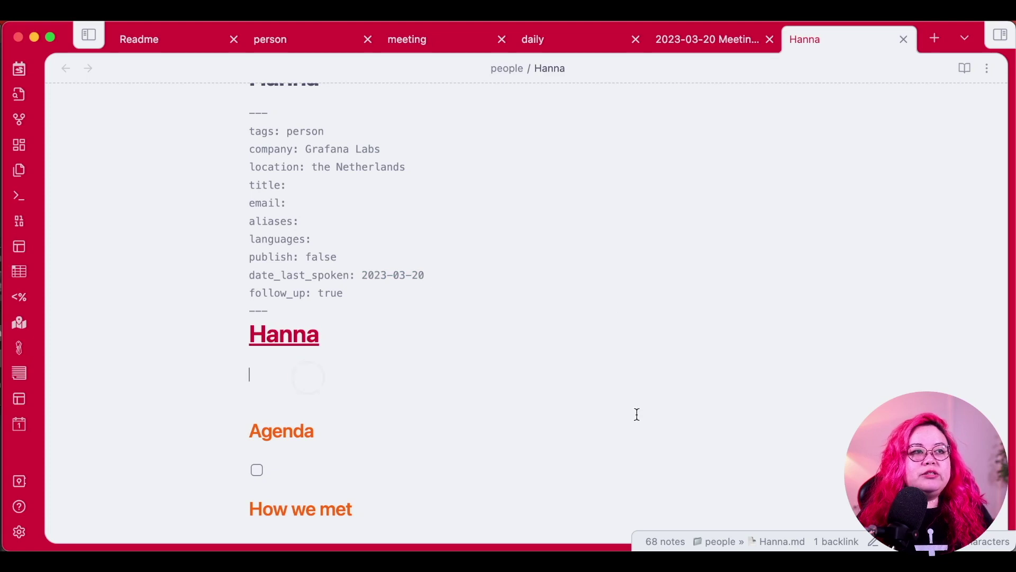
type("Han")
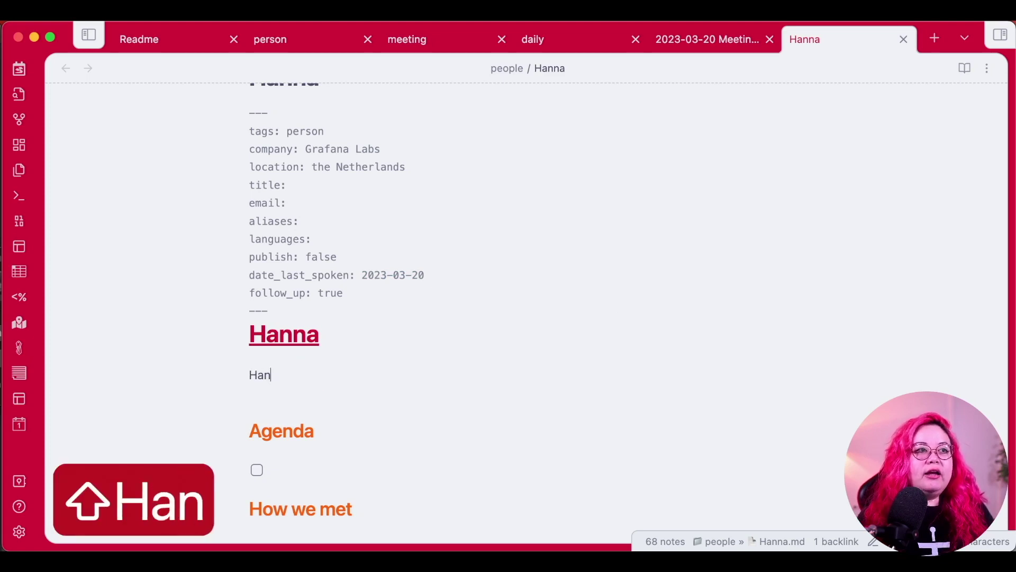
type("na is a g")
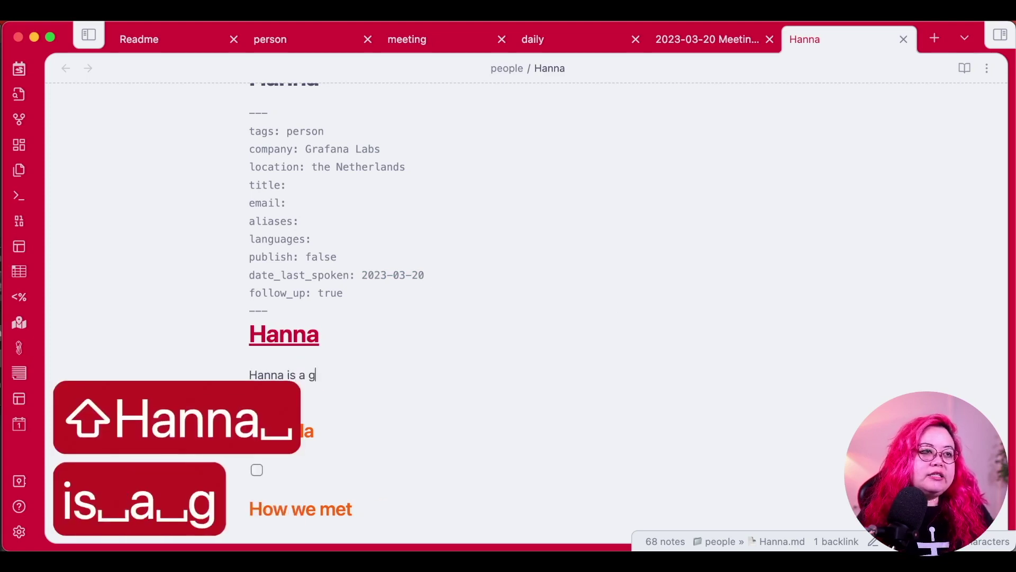
type("raphic designer wh")
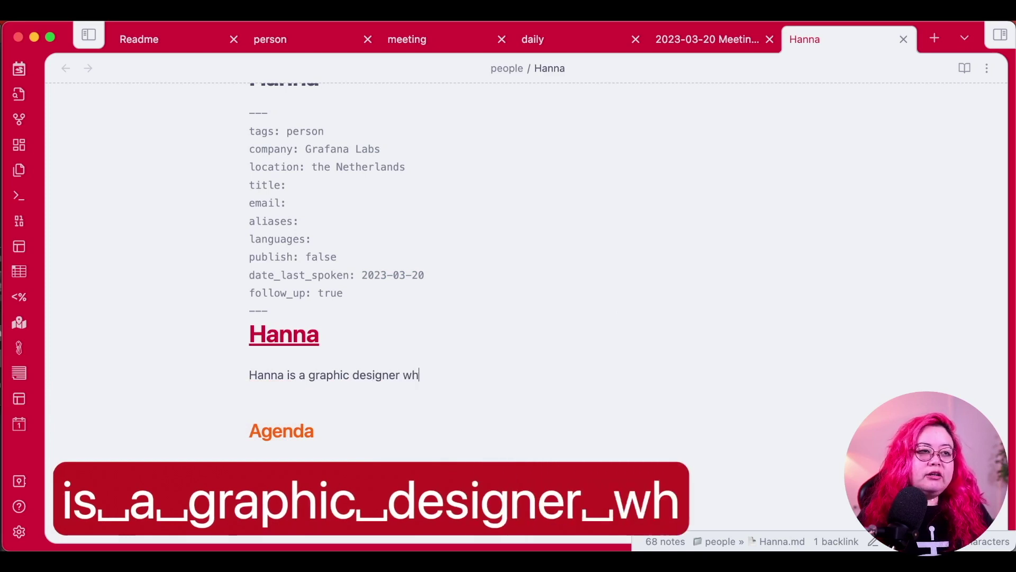
type("o lives in France.")
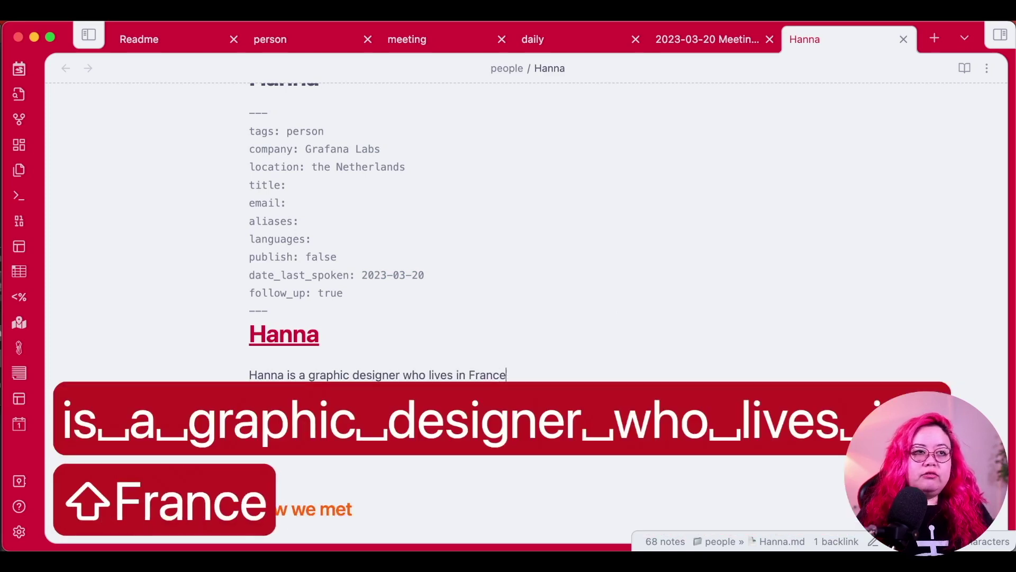
scroll(764, 235, "down", 5)
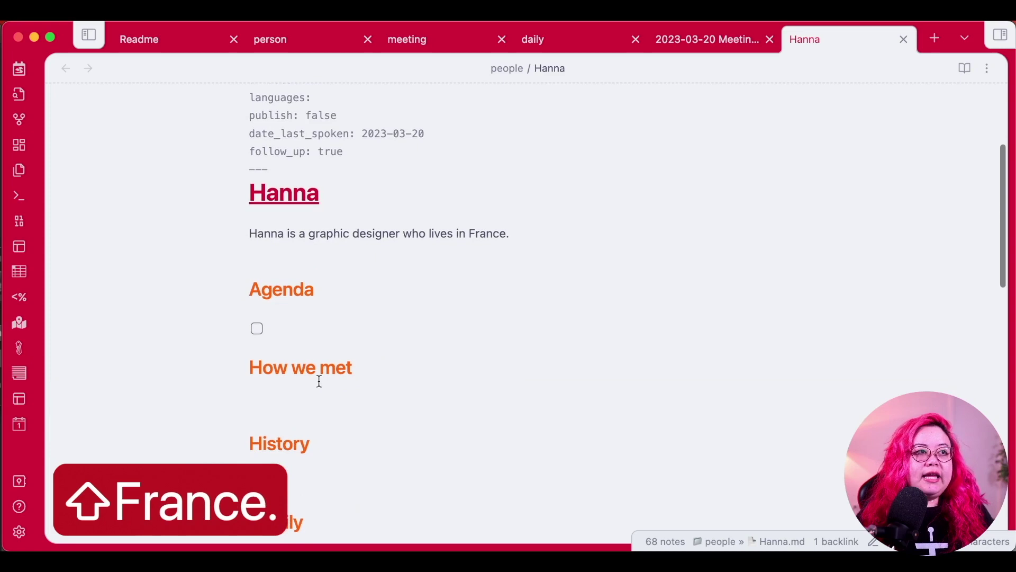
left_click(468, 332)
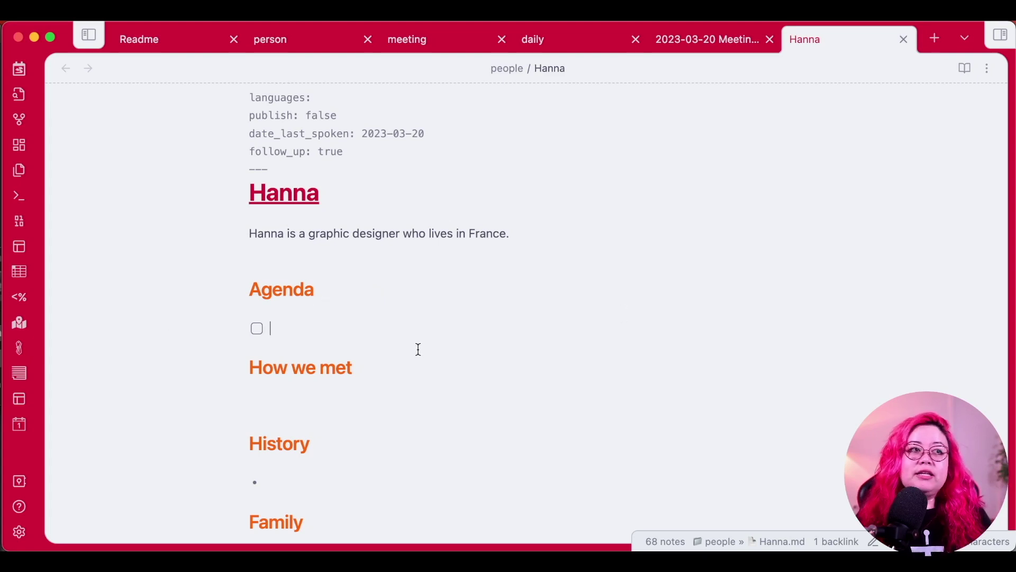
left_click(437, 410)
left_click(513, 389)
scroll(530, 384, "down", 4)
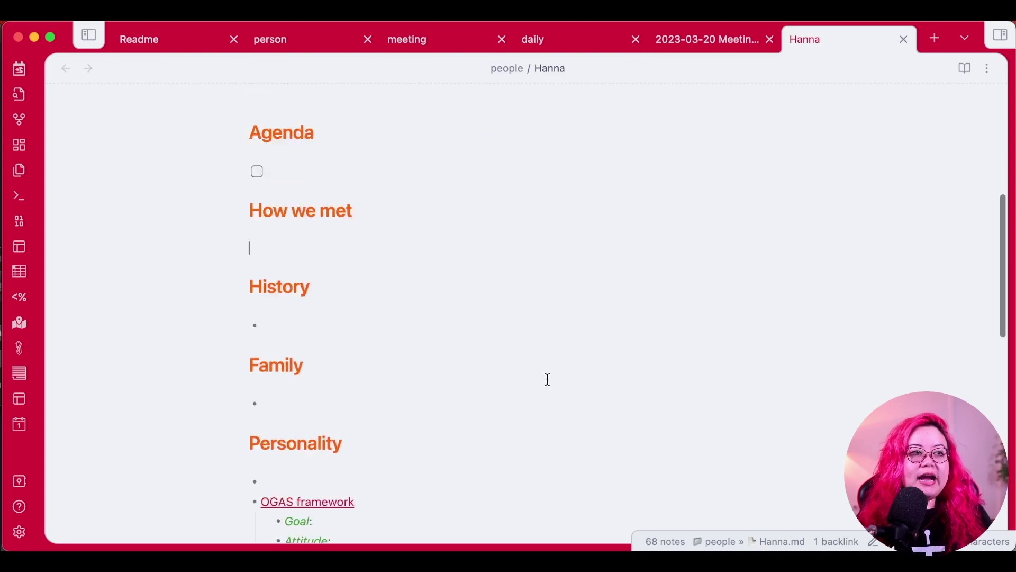
type("We both")
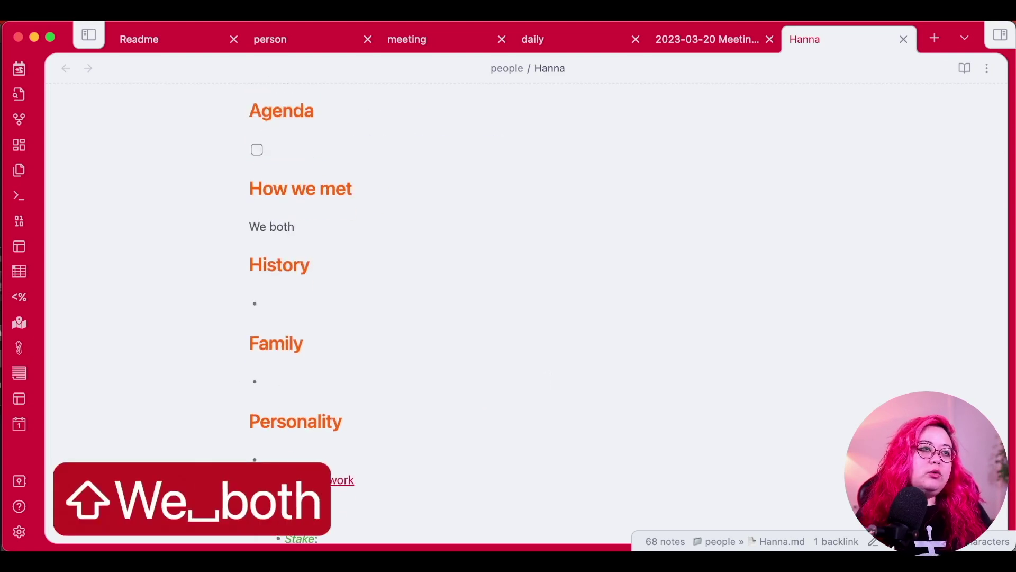
type(" know [[Pepe")
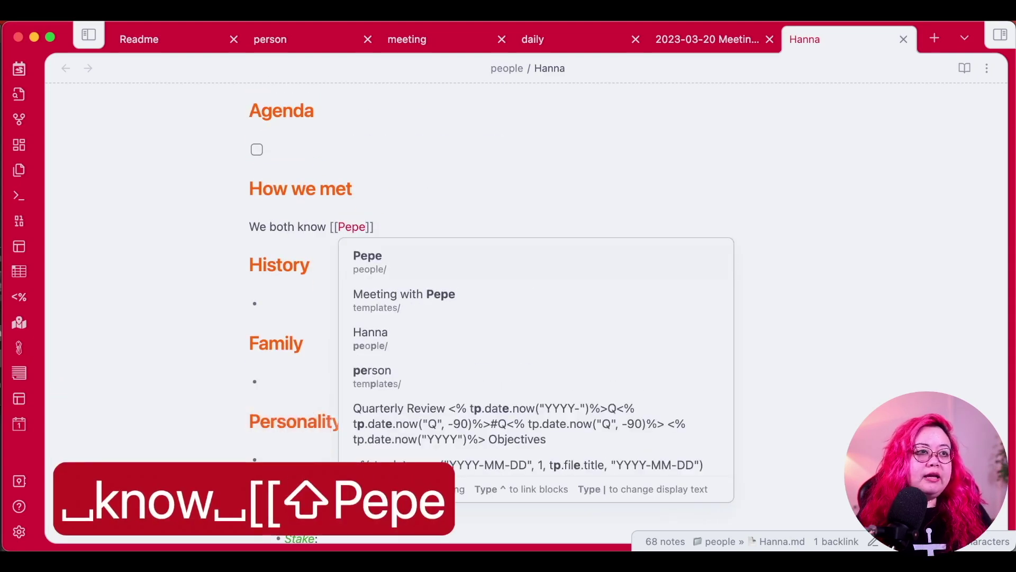
key("Return")
key("Down")
key("Down")
key("Down")
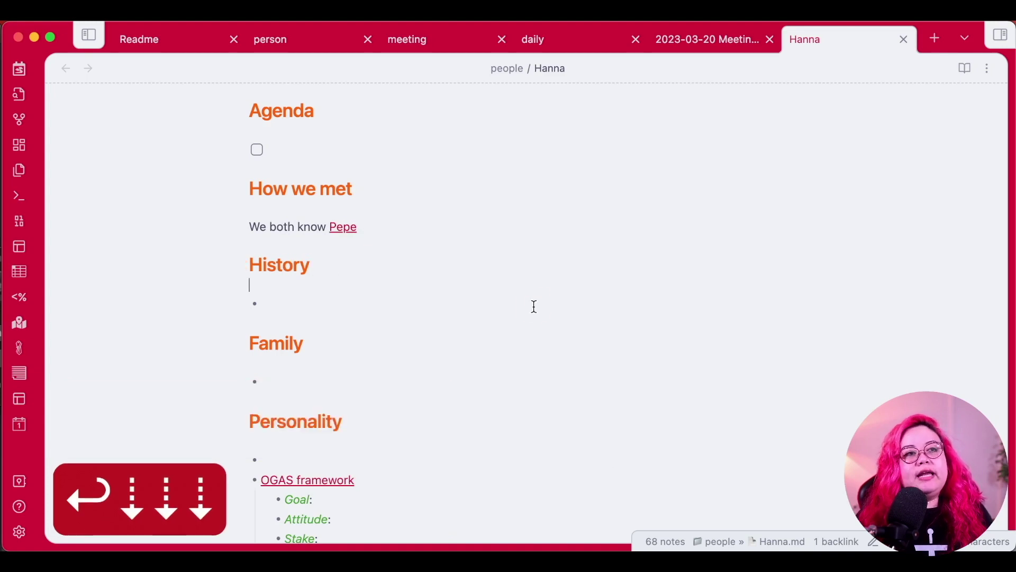
left_click(535, 306)
scroll(678, 324, "down", 2)
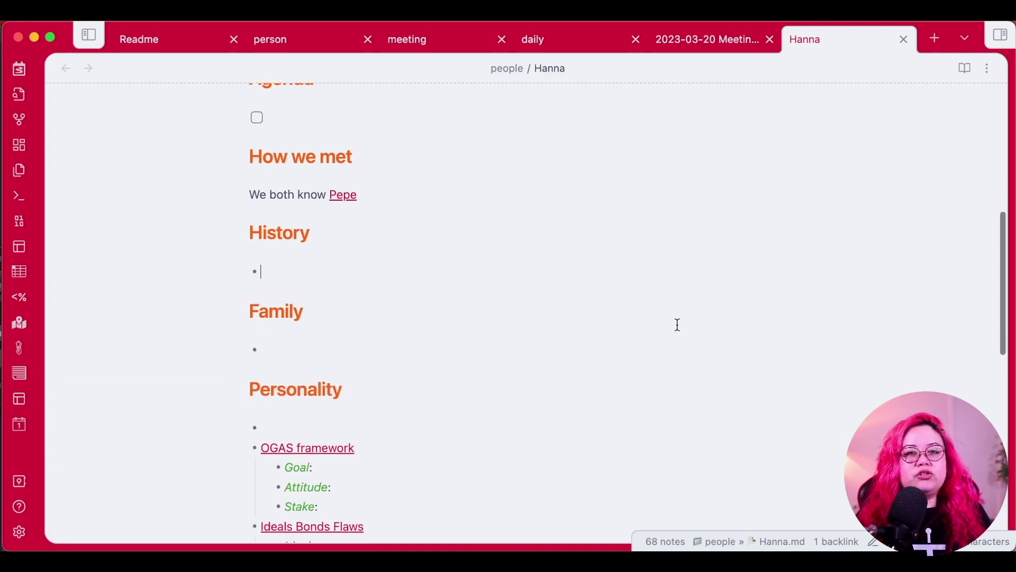
scroll(735, 309, "down", 1)
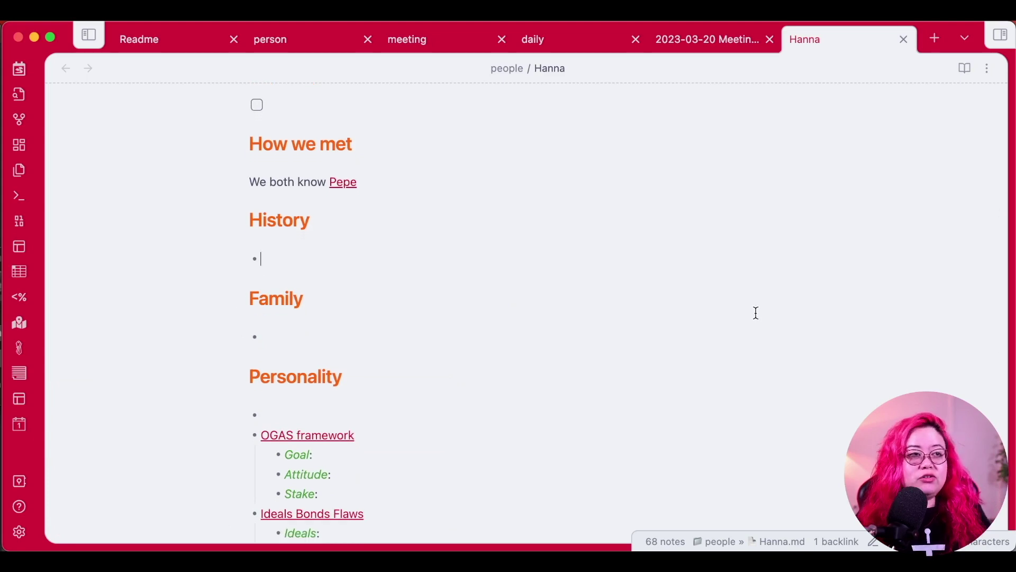
left_click(386, 254)
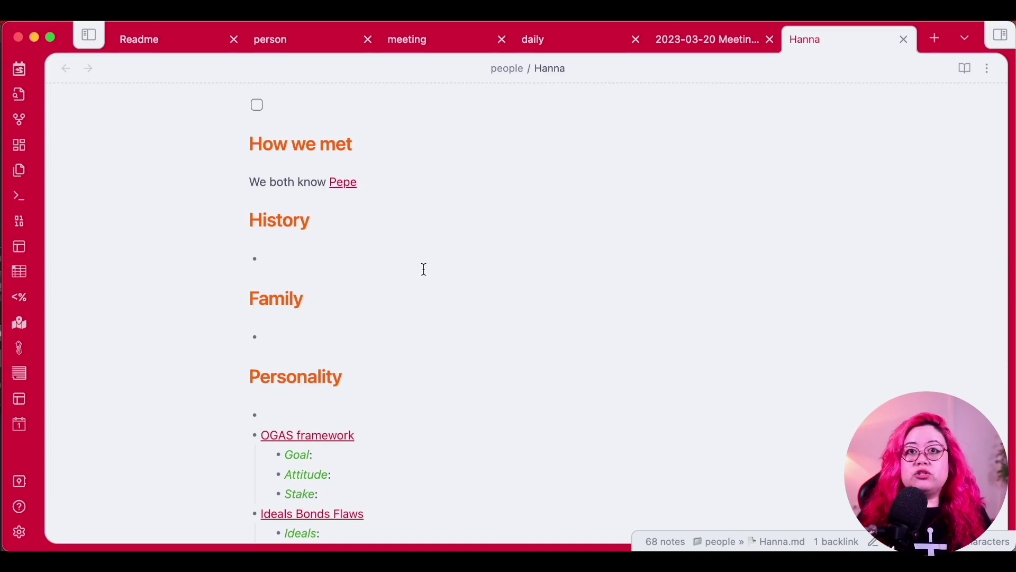
left_click(397, 342)
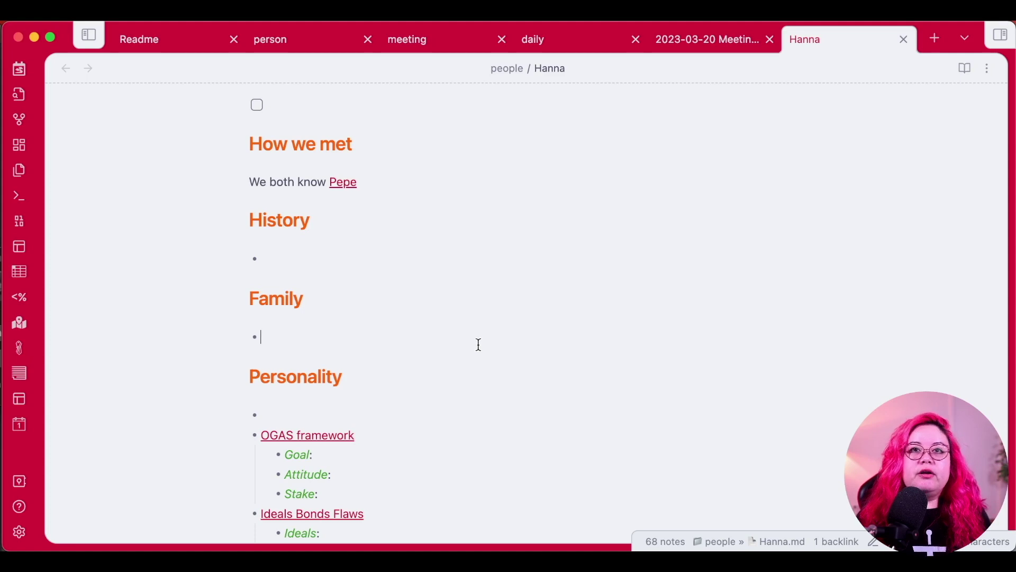
scroll(525, 310, "down", 3)
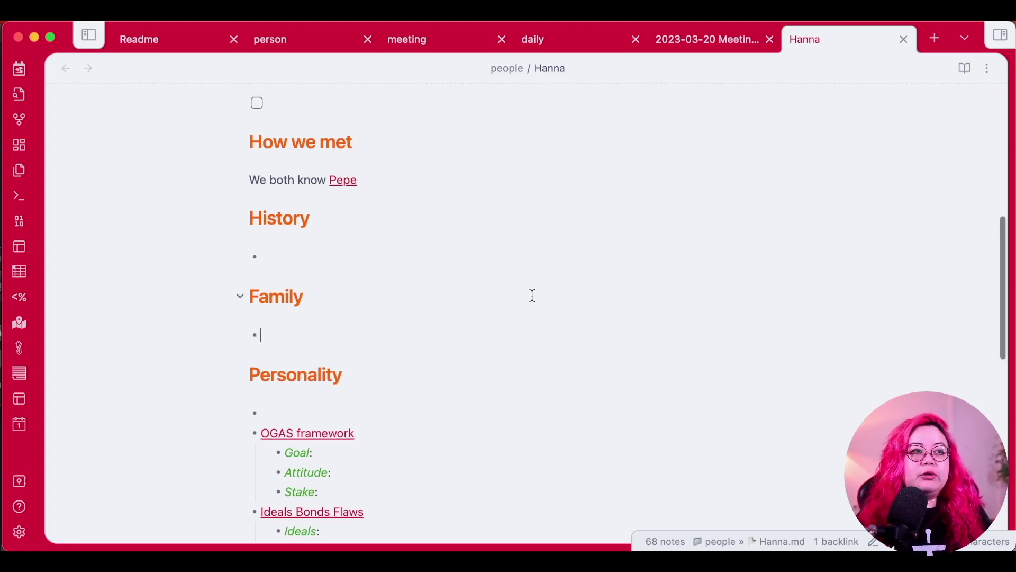
scroll(543, 291, "down", 4)
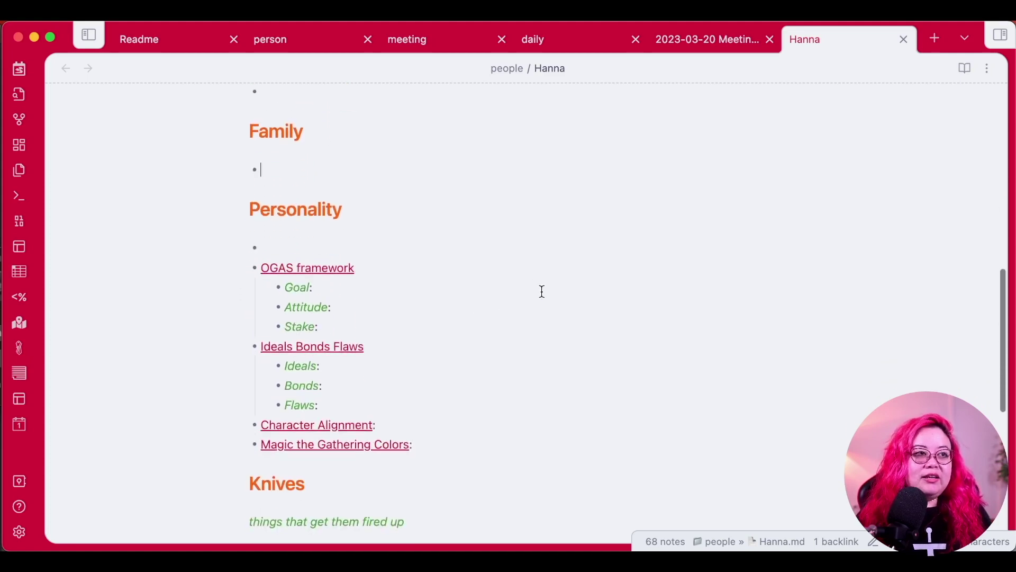
scroll(547, 291, "down", 2)
scroll(548, 290, "down", 1)
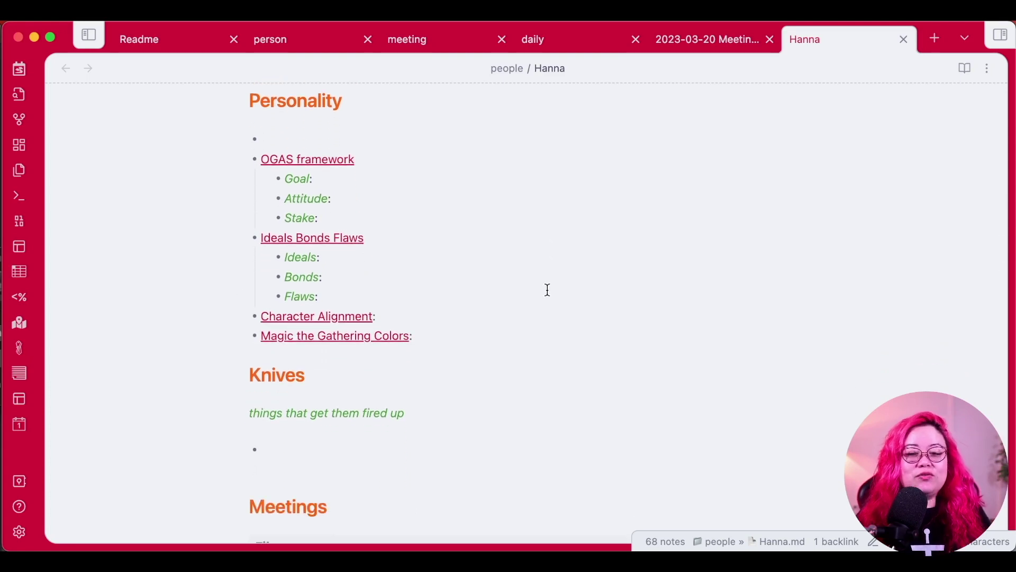
scroll(548, 290, "up", 10)
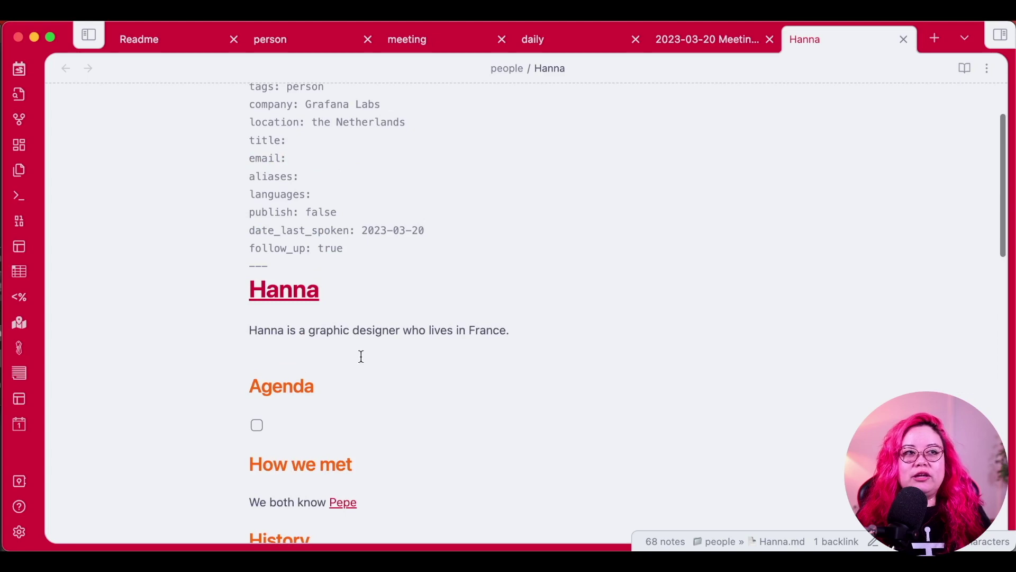
left_click_drag(548, 335, 105, 341)
scroll(538, 295, "up", 3)
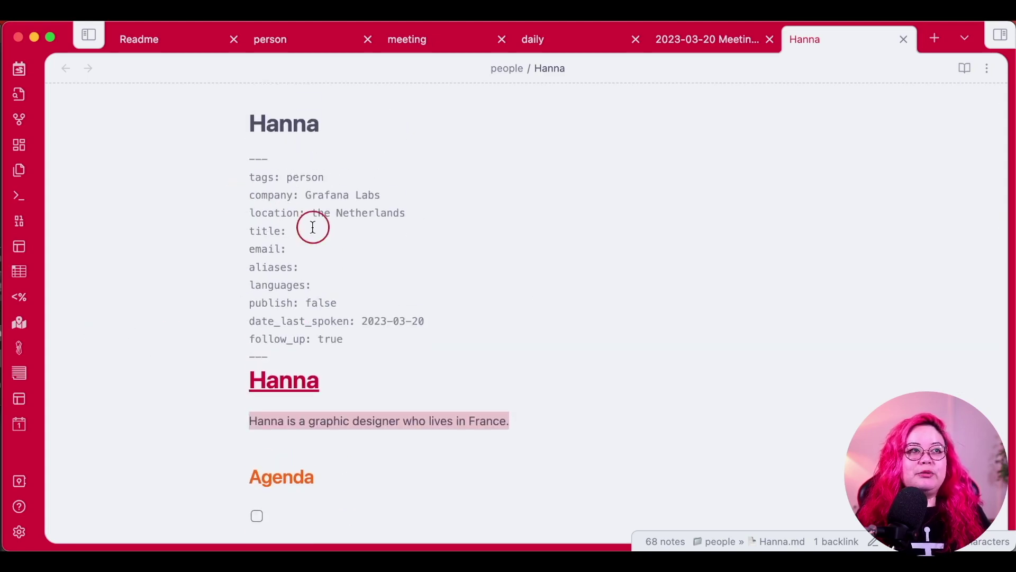
left_click_drag(311, 232, 196, 204)
scroll(729, 347, "down", 12)
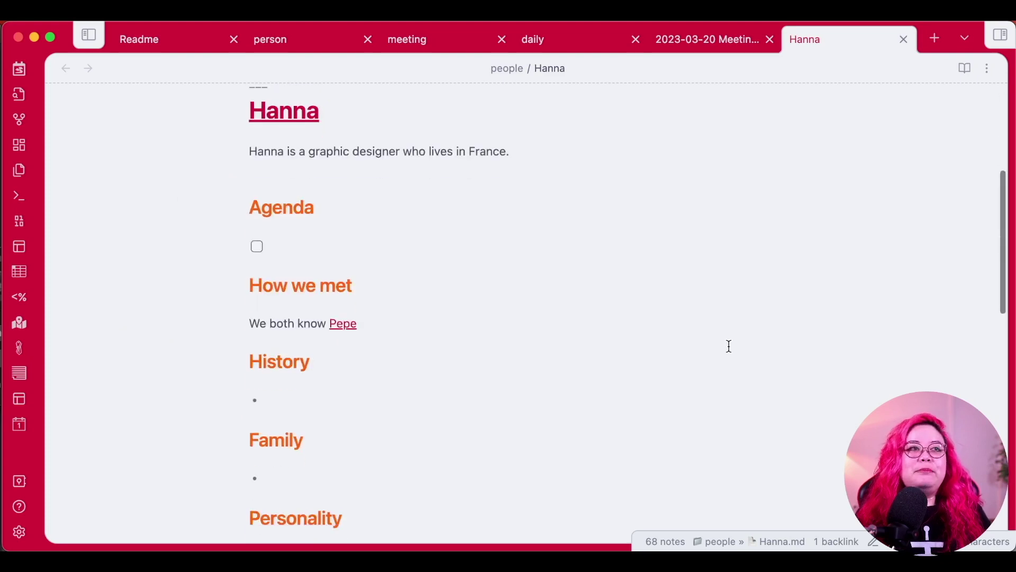
scroll(630, 378, "down", 8)
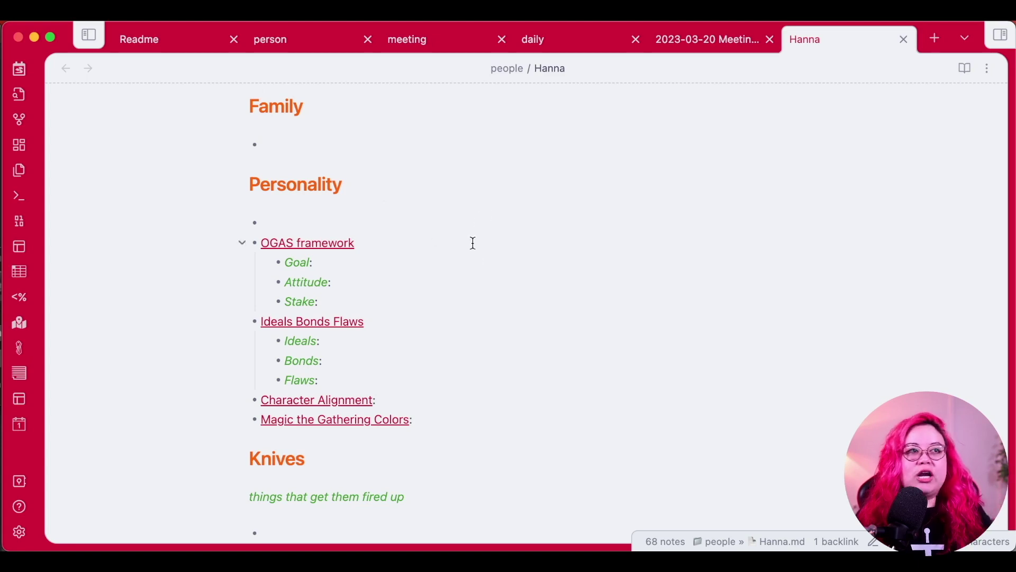
Type 'Hanna is an incredibly positive person.' on the first Personality bullet.
left_click(503, 233)
left_click(497, 221)
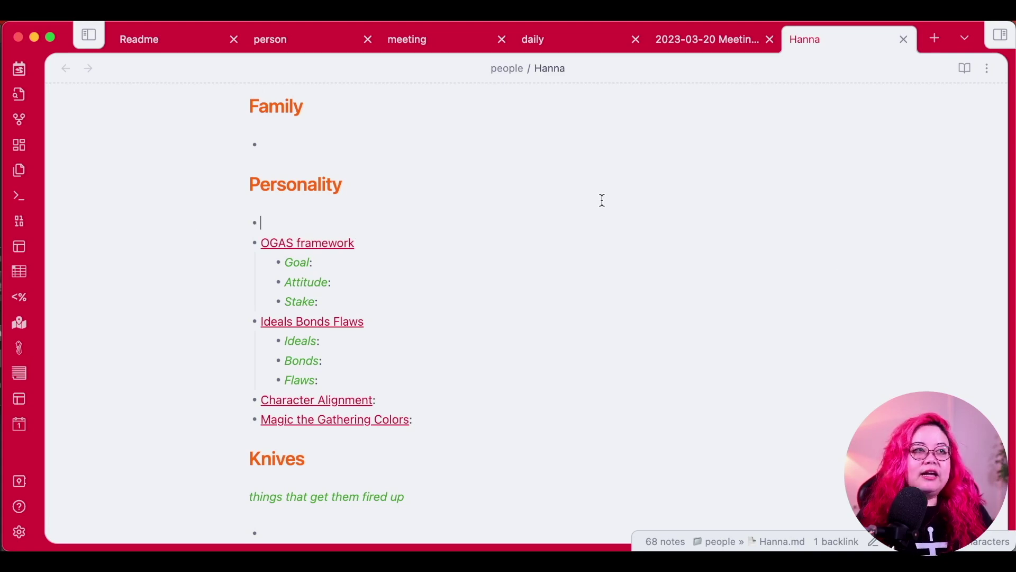
type("Hanna is a")
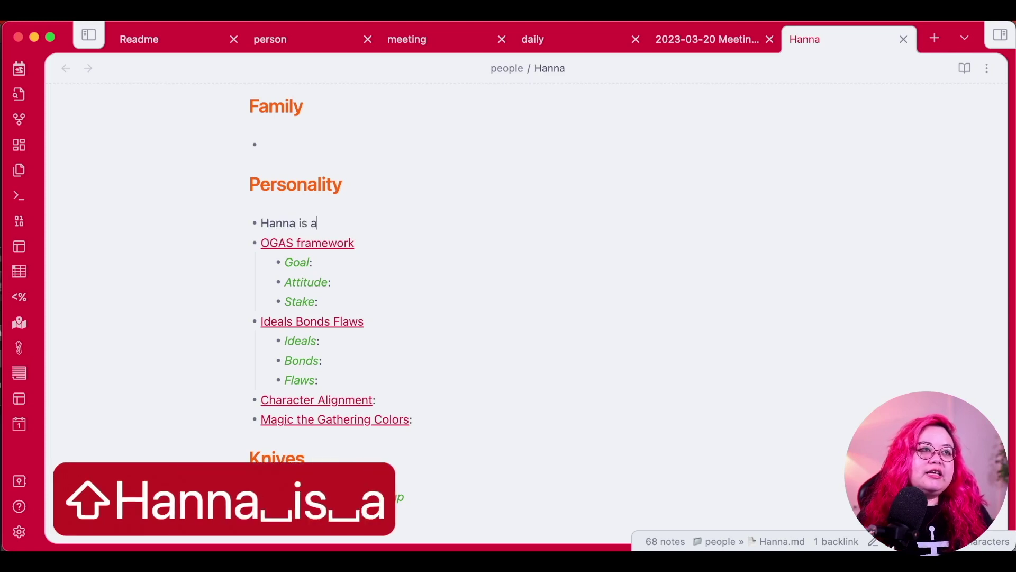
type("n incredibly positive ")
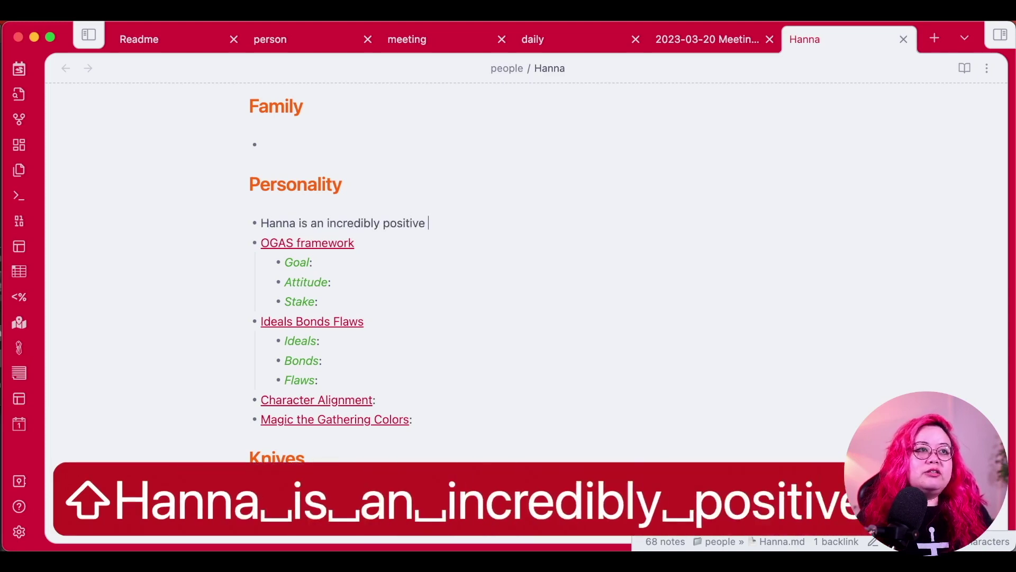
type("person.")
key("Up")
key("Up")
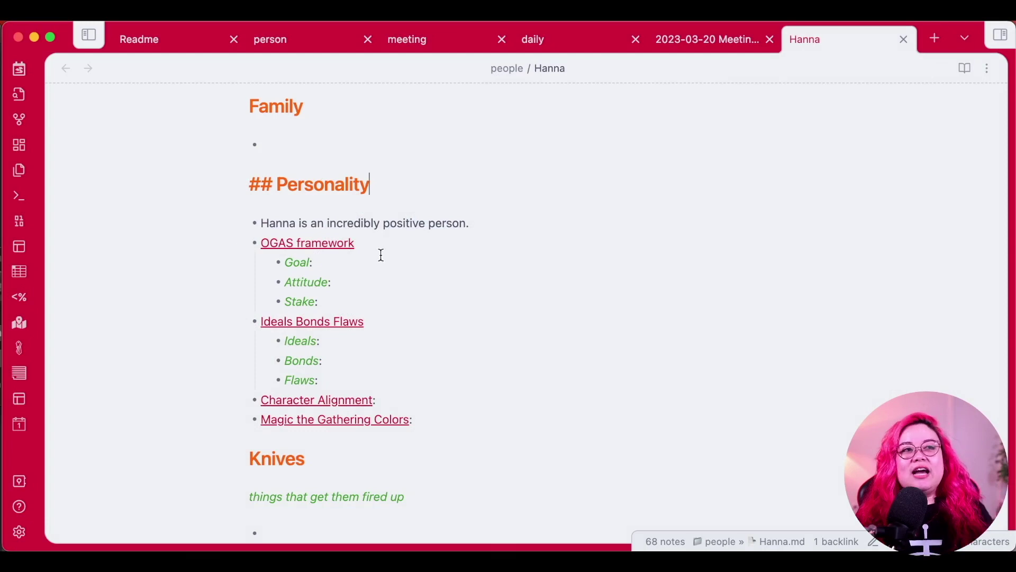
scroll(386, 278, "up", 10)
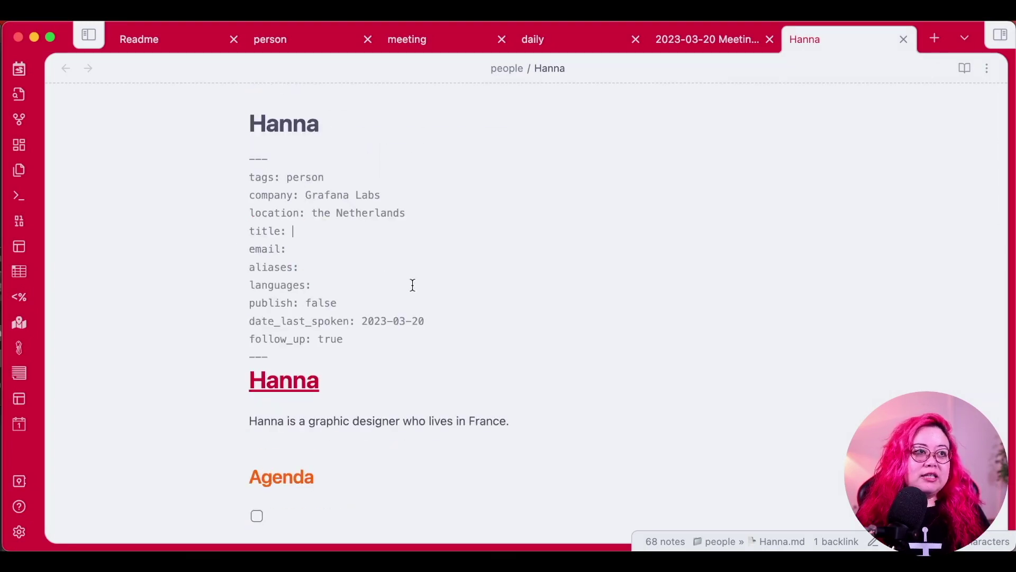
scroll(476, 316, "down", 6)
scroll(476, 316, "down", 5)
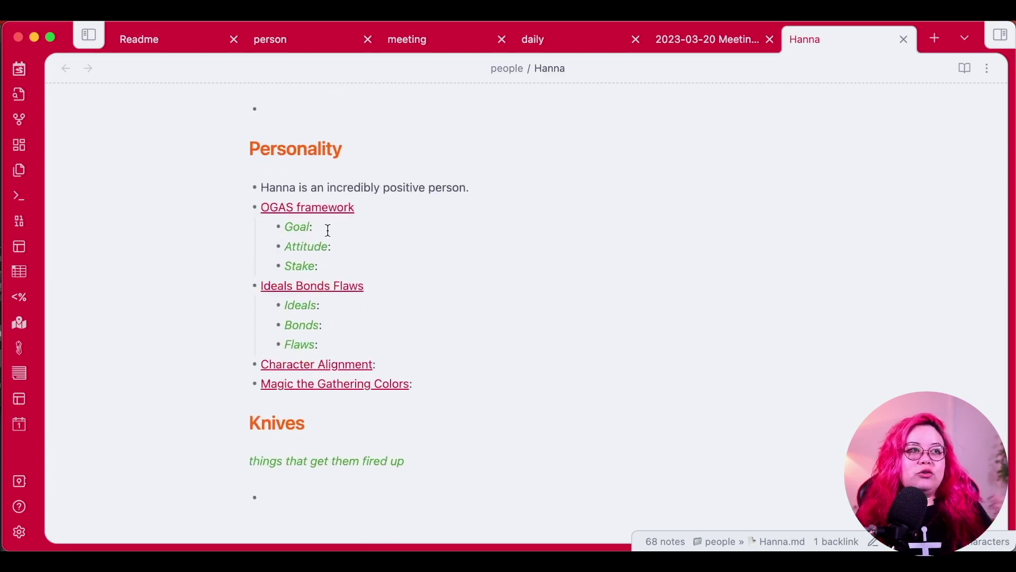
left_click(407, 224)
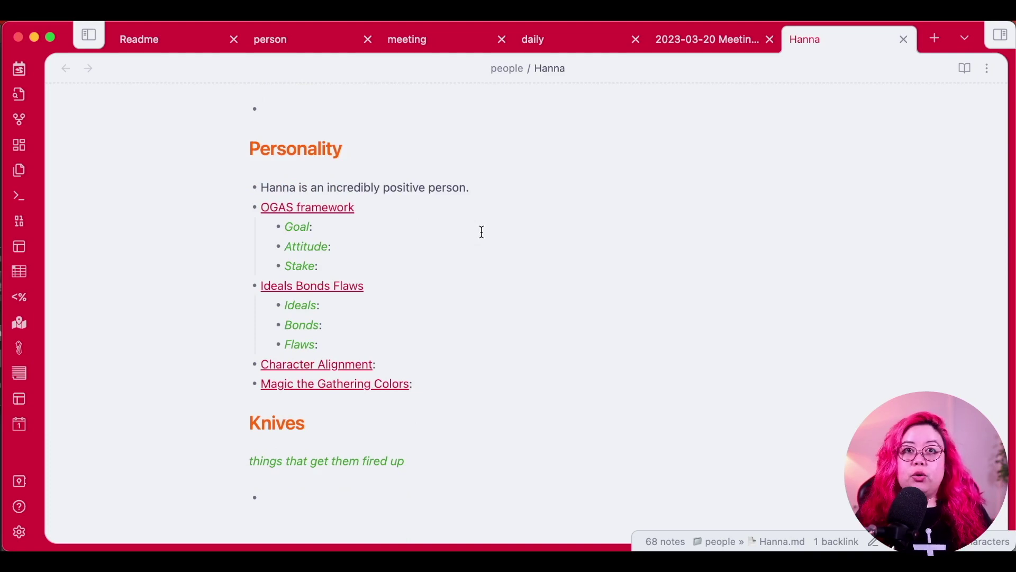
Enter Goal 'She wants to live in Africa someday.', Attitude 'Cheerful', and the Stake about unplanned things.
type("She wants to l")
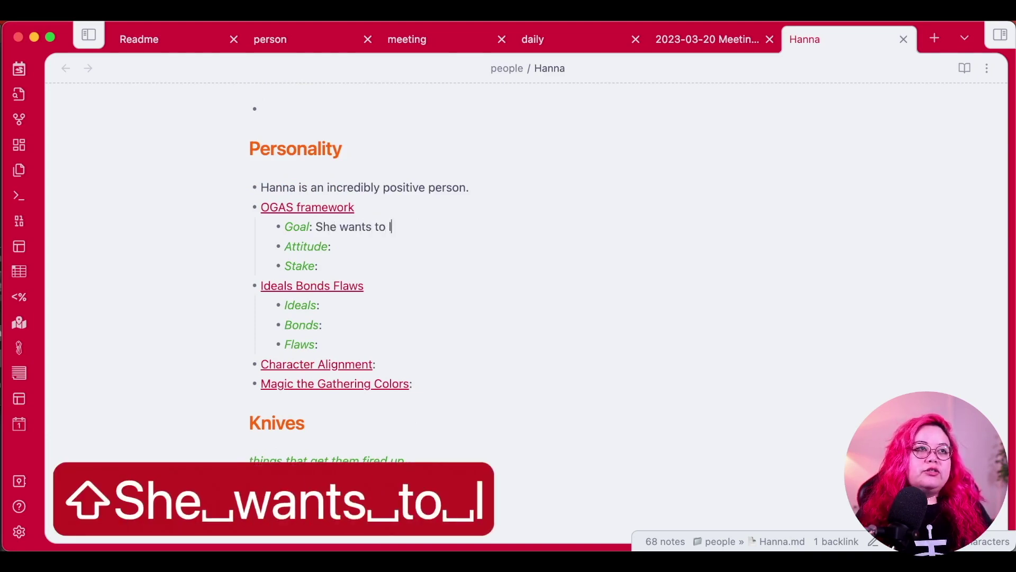
type("ive in Afri")
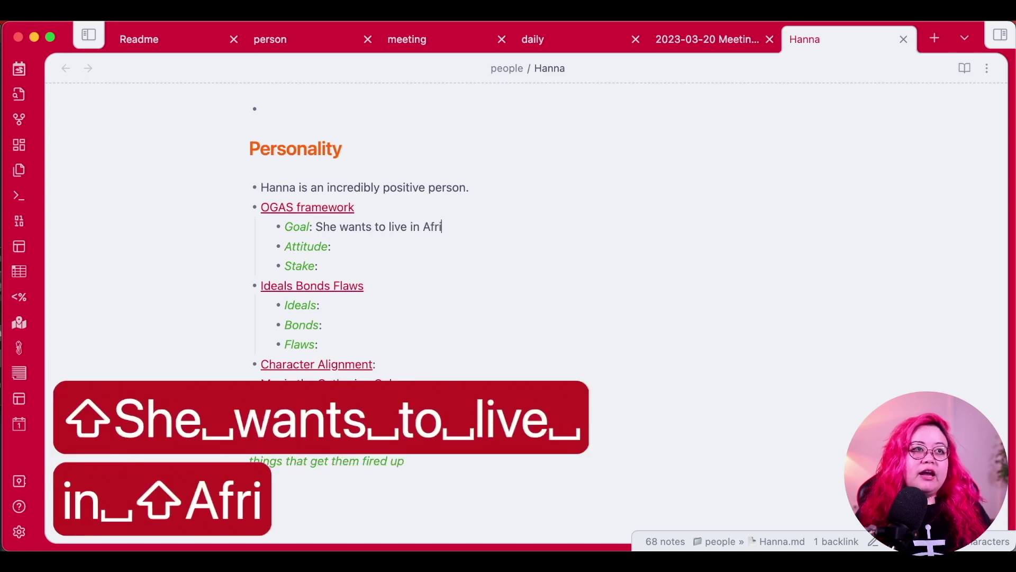
type("ca someday.")
key("Down")
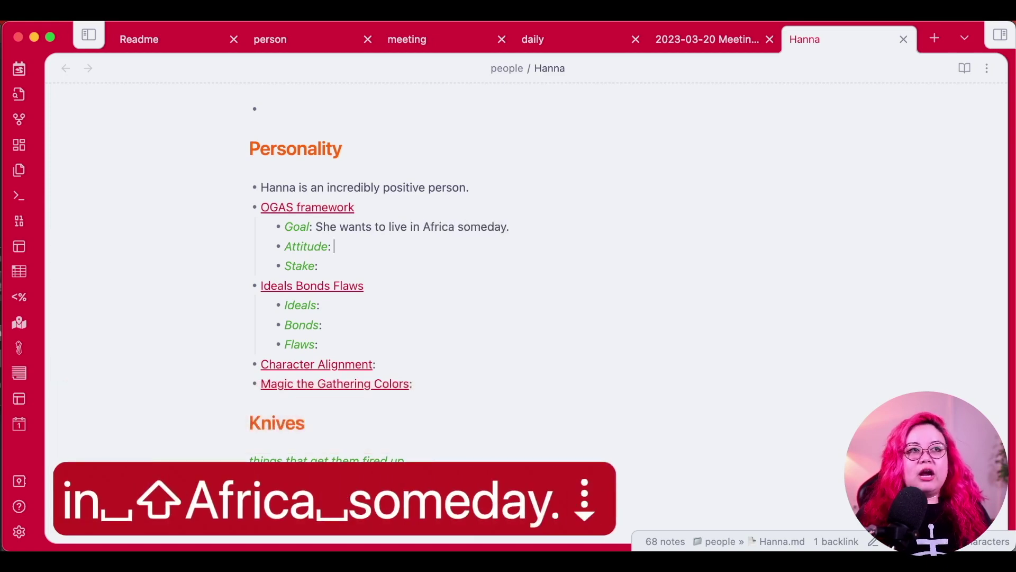
type("Cheerful")
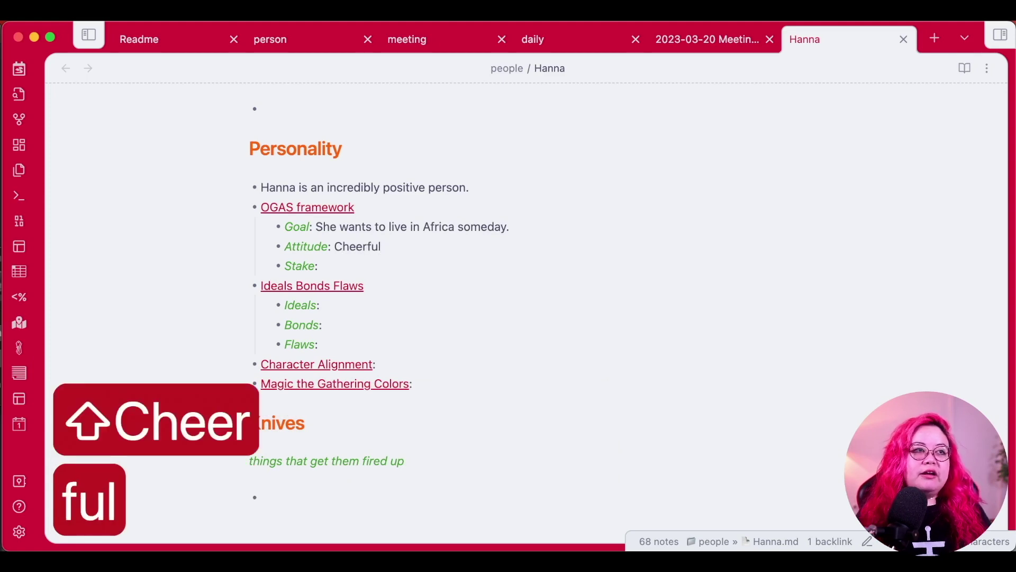
key("Down")
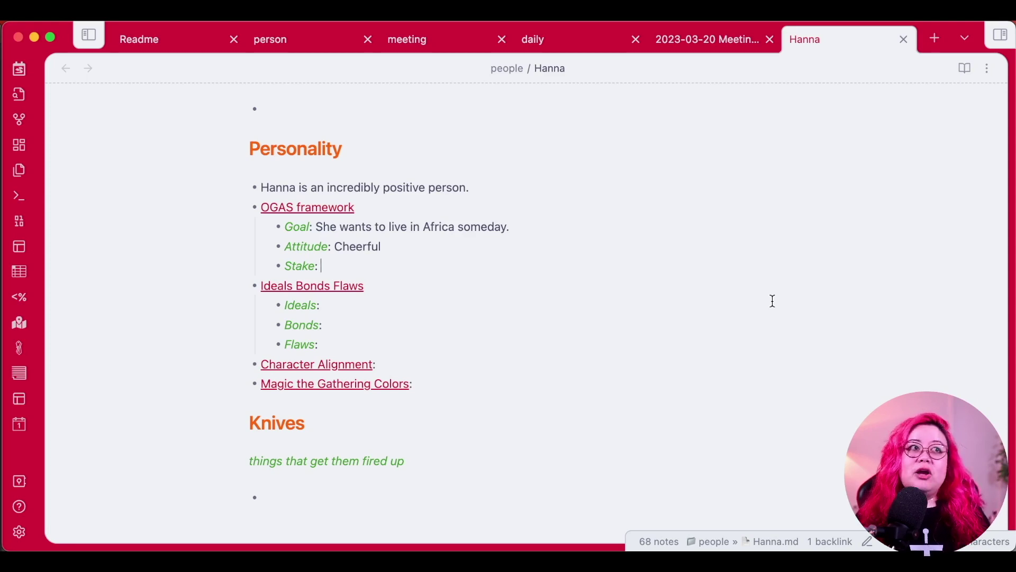
type("Sh")
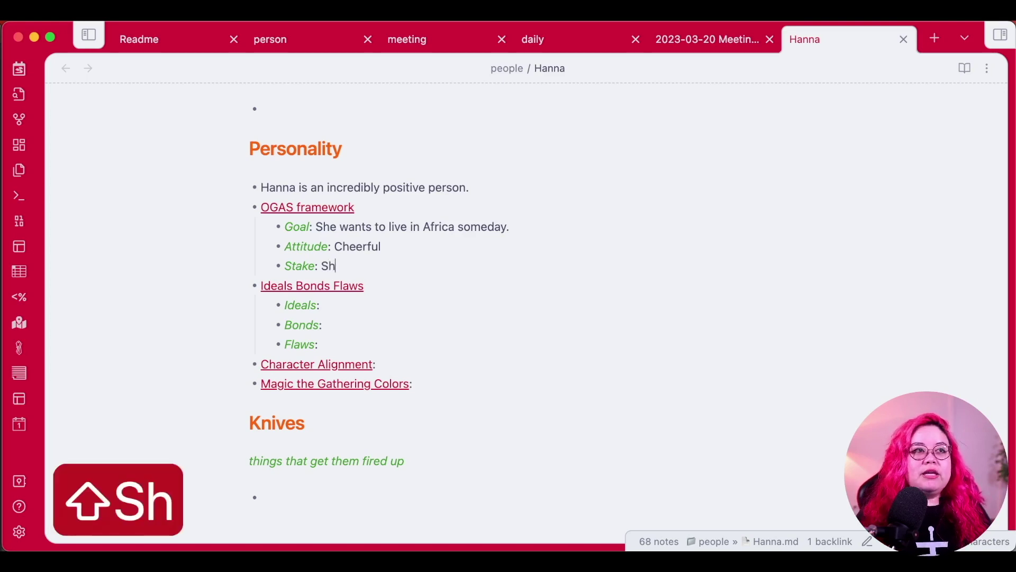
type("e doesn't like it when ")
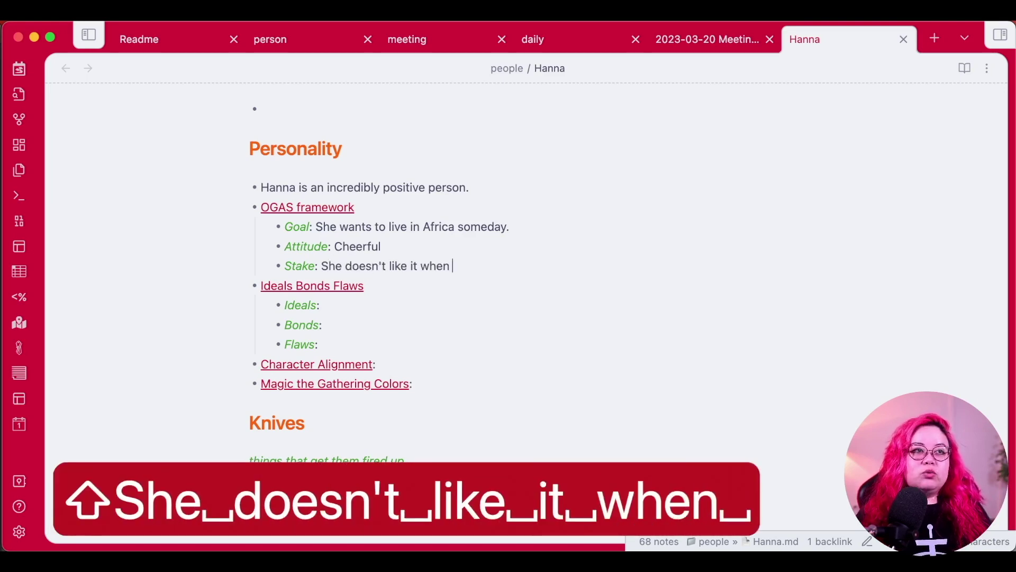
type("things are spontan")
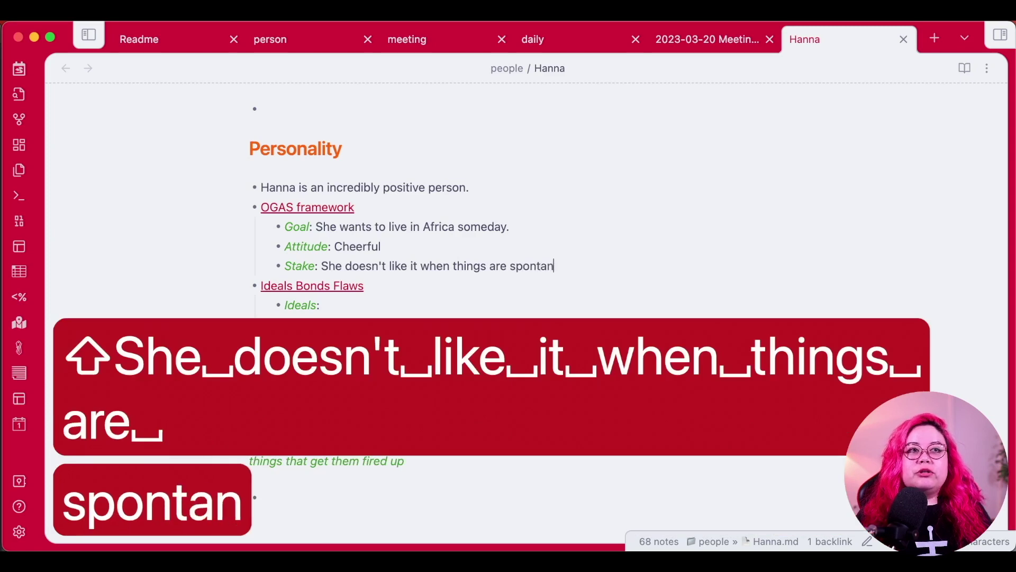
type("eous and unplanned.")
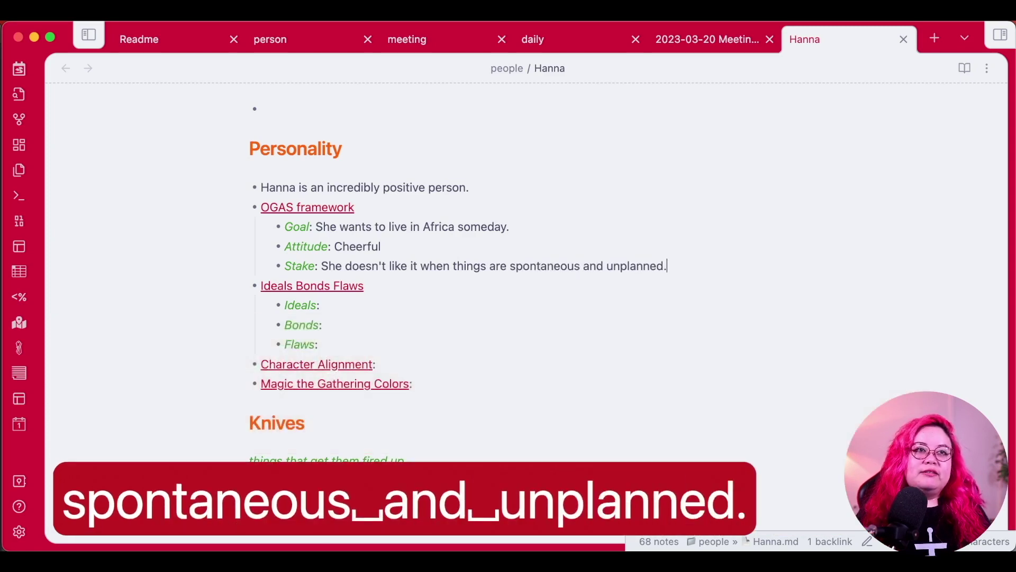
left_click(605, 311)
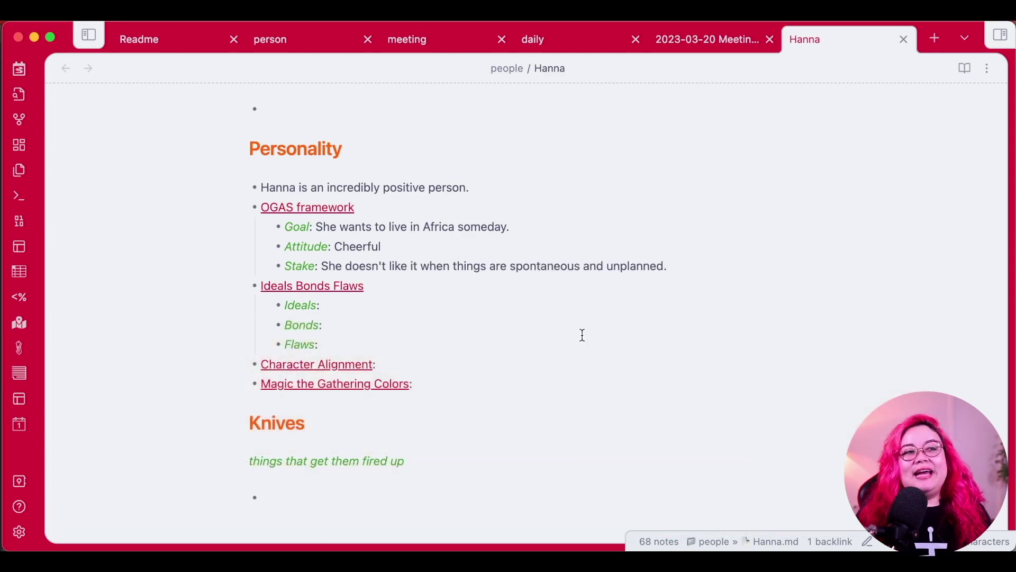
Fill Ideals 'Freedom, independence', a Bonds line about whom she gets along with, and Flaws 'easily rattled'.
left_click_drag(379, 353, 141, 291)
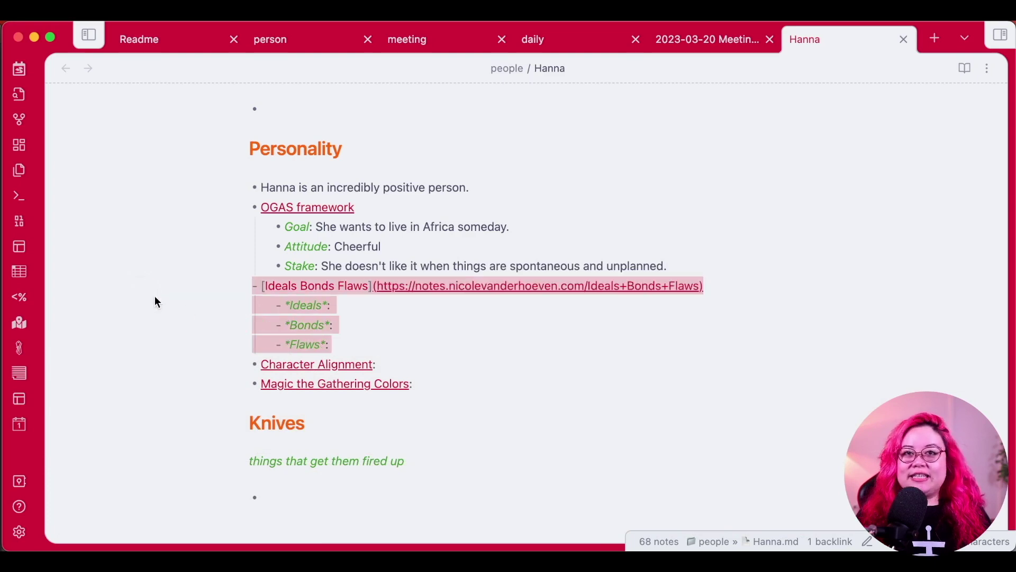
left_click(473, 302)
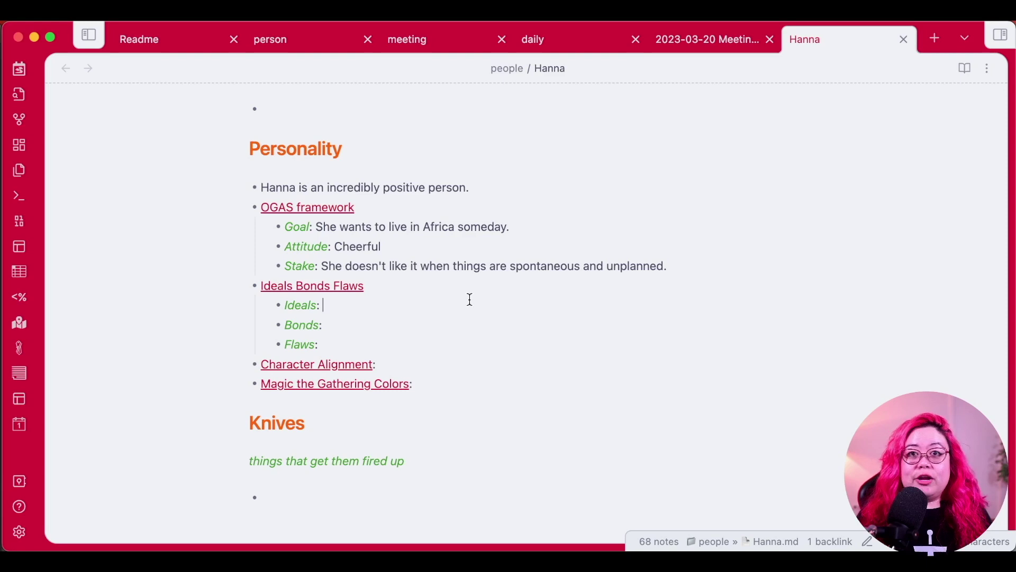
left_click(384, 305)
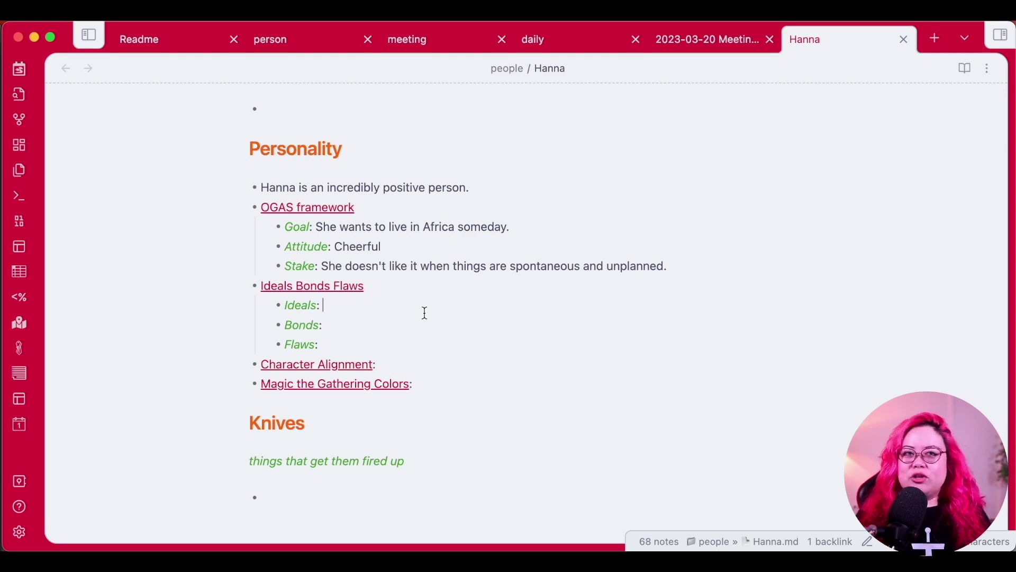
scroll(468, 311, "down", 2)
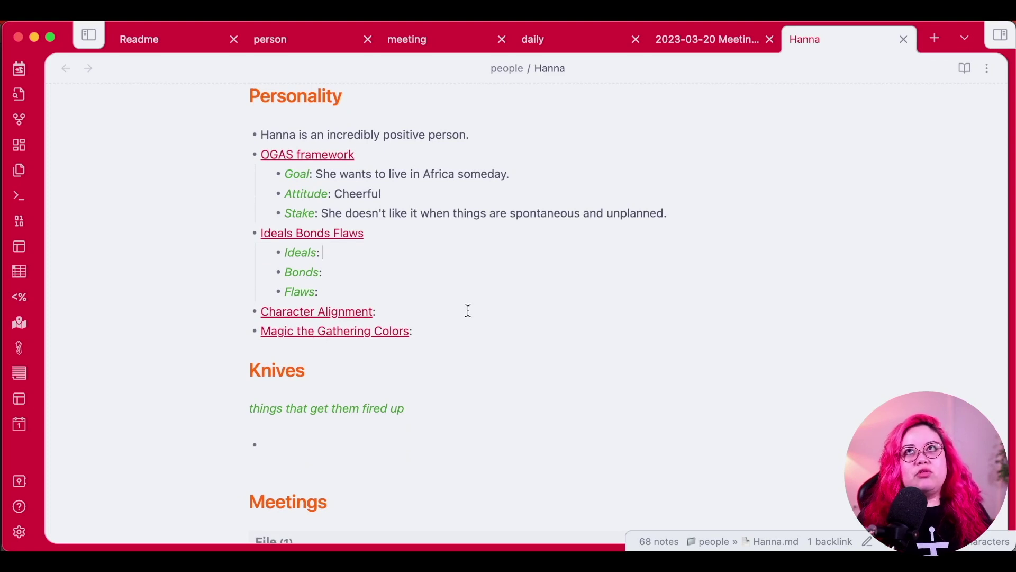
type("Freedom,")
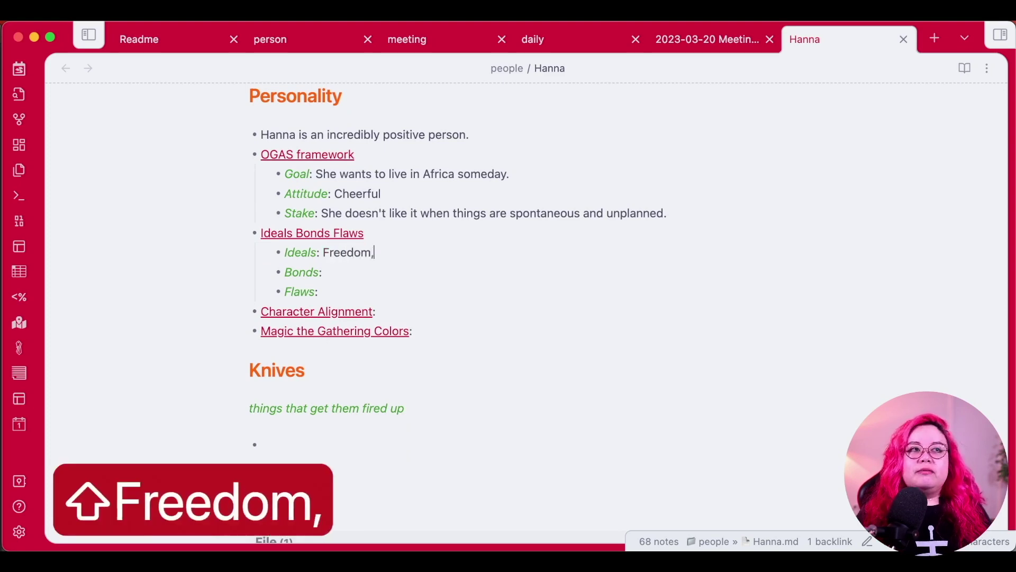
type(" independence")
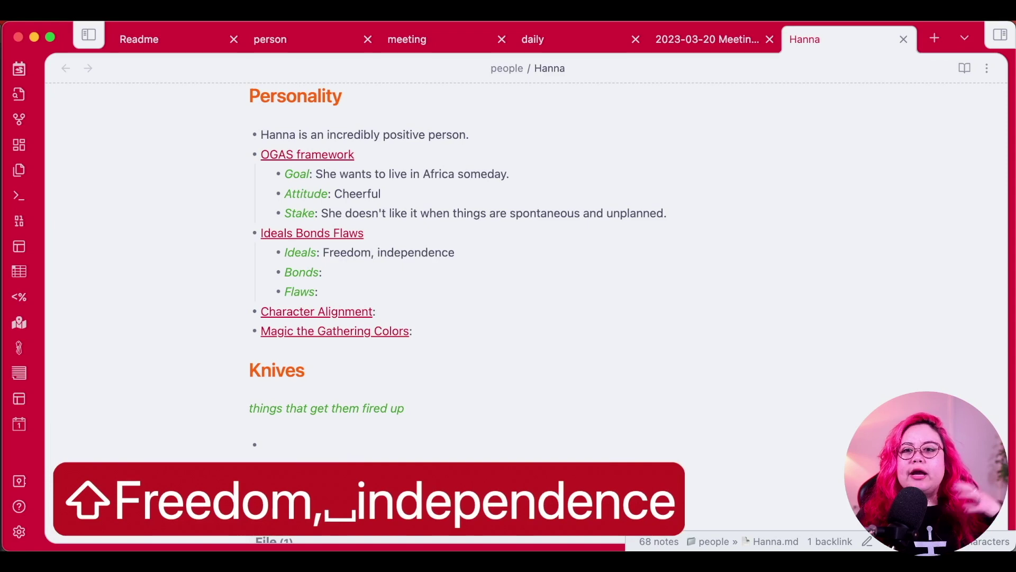
key("Down")
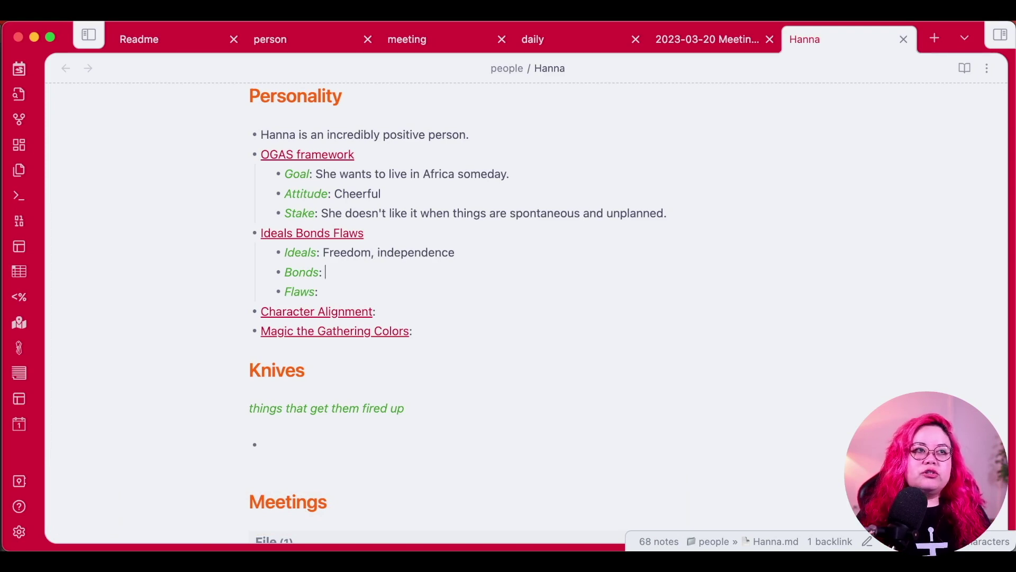
type("She realyl gets")
key("alt+BackSpace")
key("BackSpace")
key("BackSpace")
key("BackSpace")
type("ly gets ")
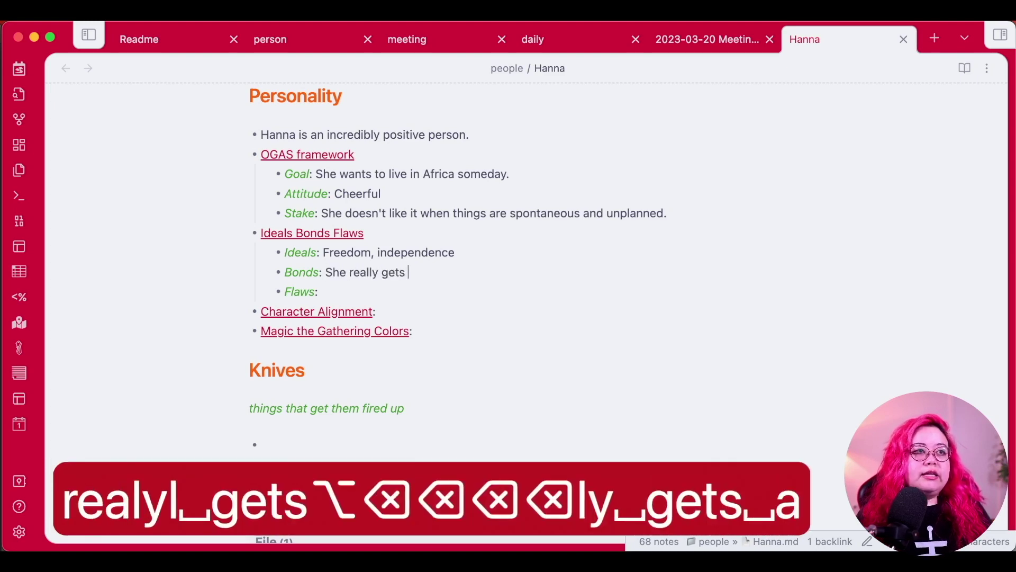
type("along well with pe")
key("BackSpace")
key("BackSpace")
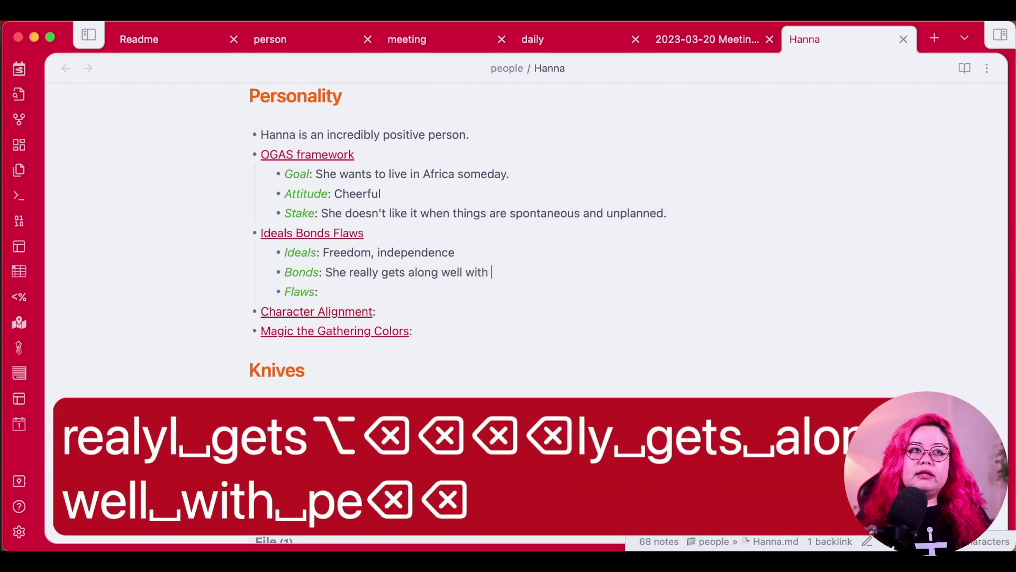
type("Pepe")
key("Down")
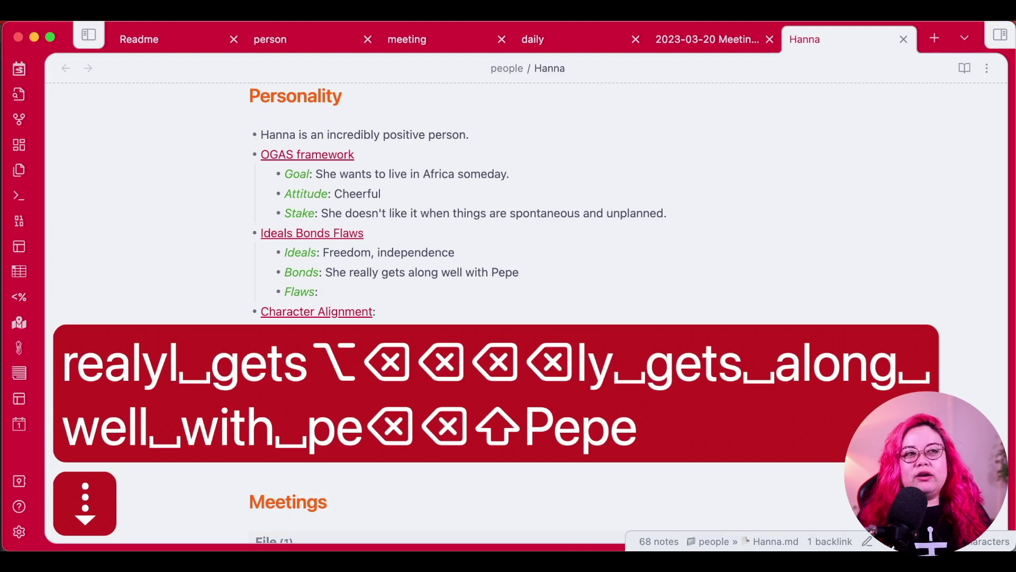
type("She's easily rattled")
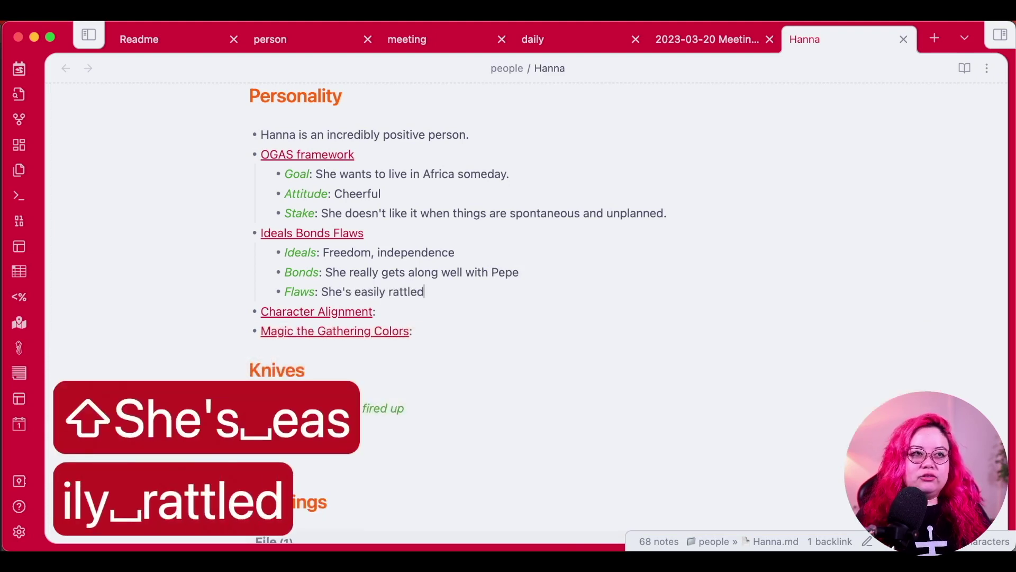
type(" when things don't go her way.")
Set Character Alignment to chaotic good and open the Magic the Gathering Colors page full screen.
left_click(453, 316)
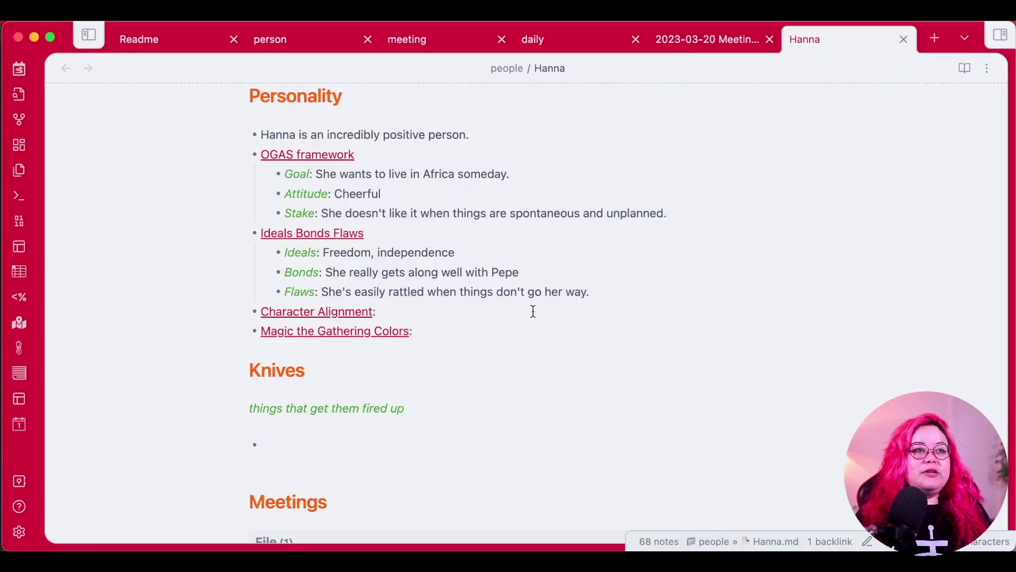
type("chaotic good")
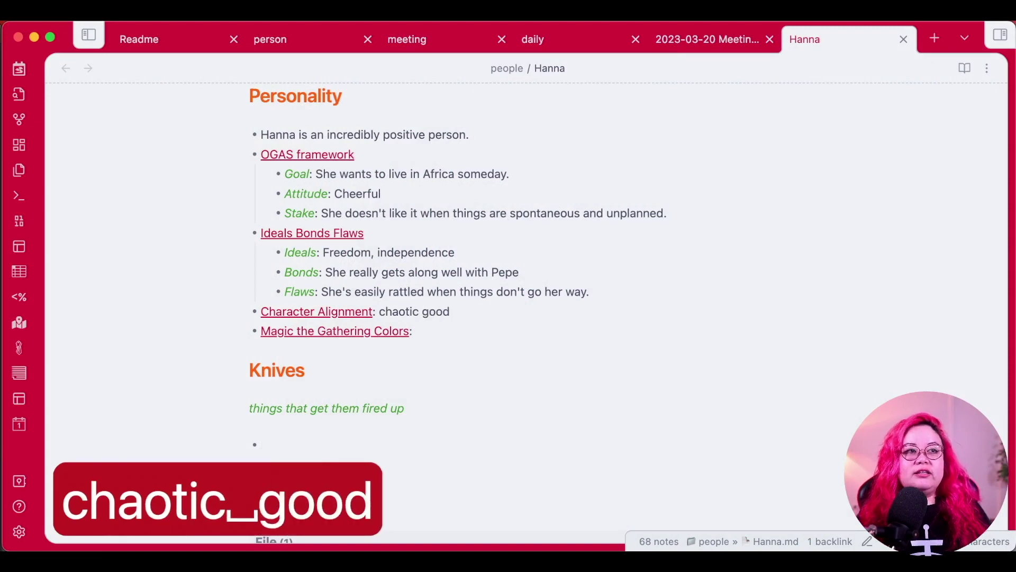
key("Down")
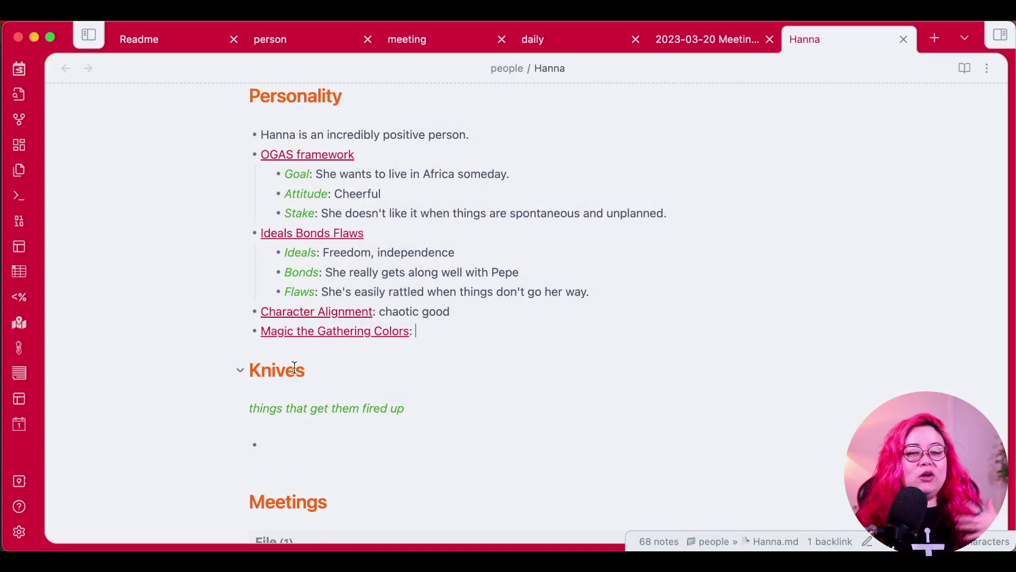
left_click(358, 330)
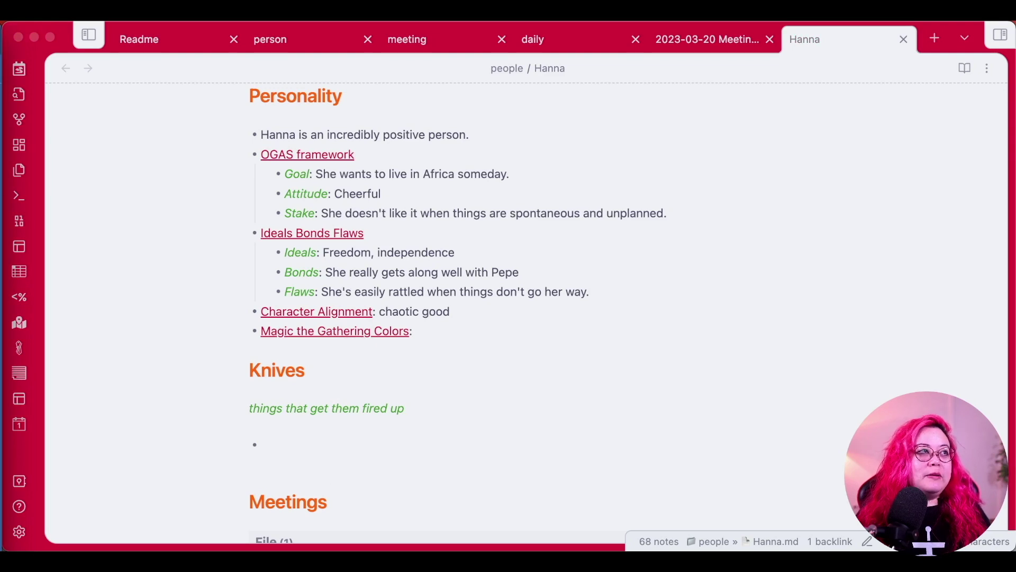
key("ctrl+alt+Return")
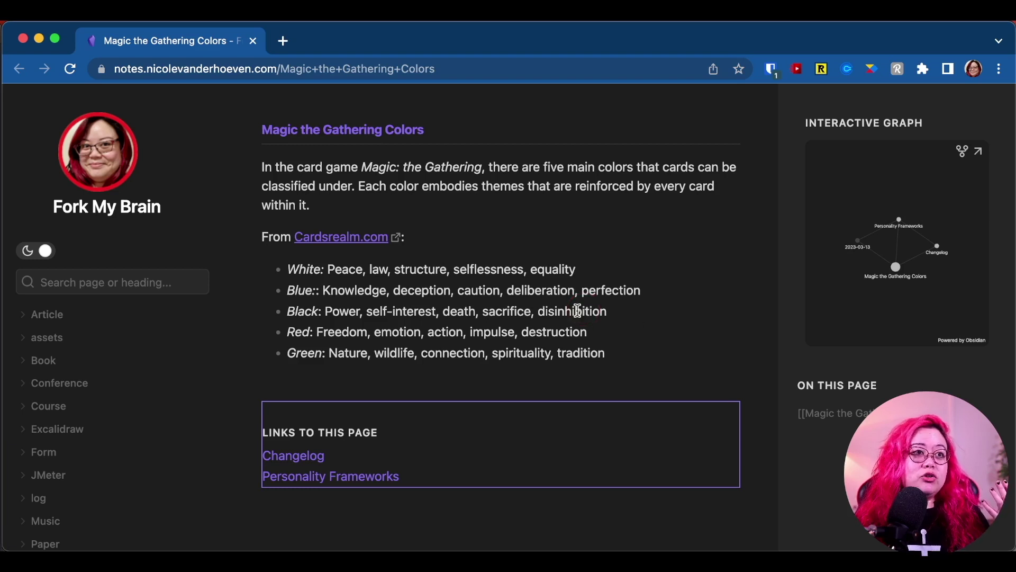
Compare the Red and Green colour themes on the published page, then return to Hanna's note.
left_click_drag(289, 335, 310, 331)
left_click_drag(672, 334, 507, 331)
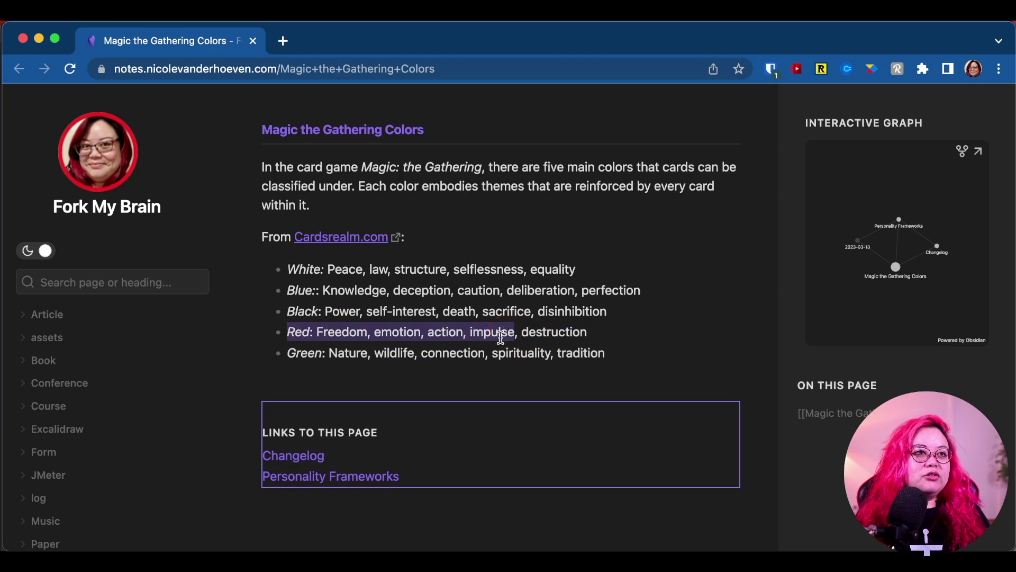
left_click_drag(329, 352, 640, 359)
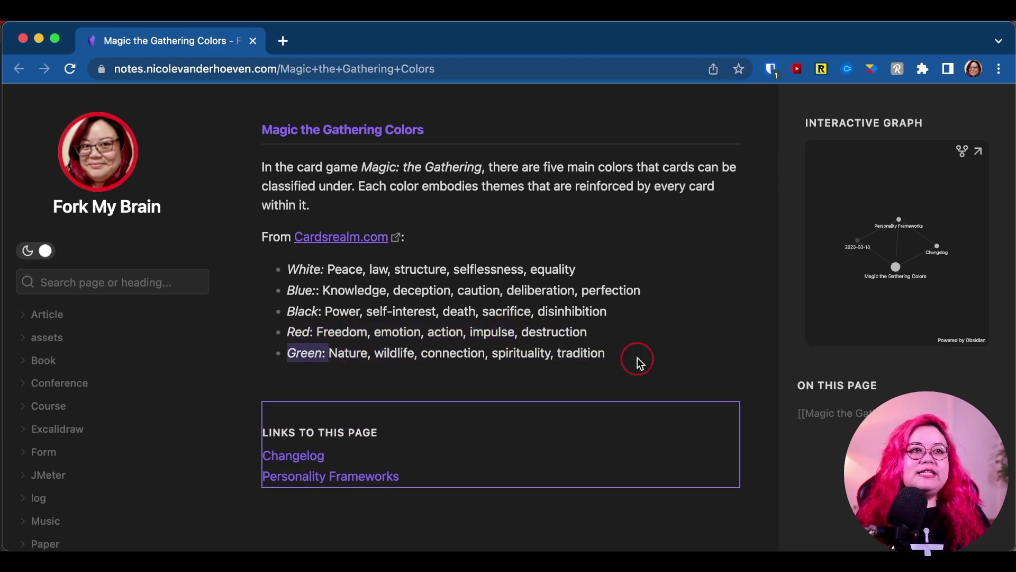
key("super+Tab")
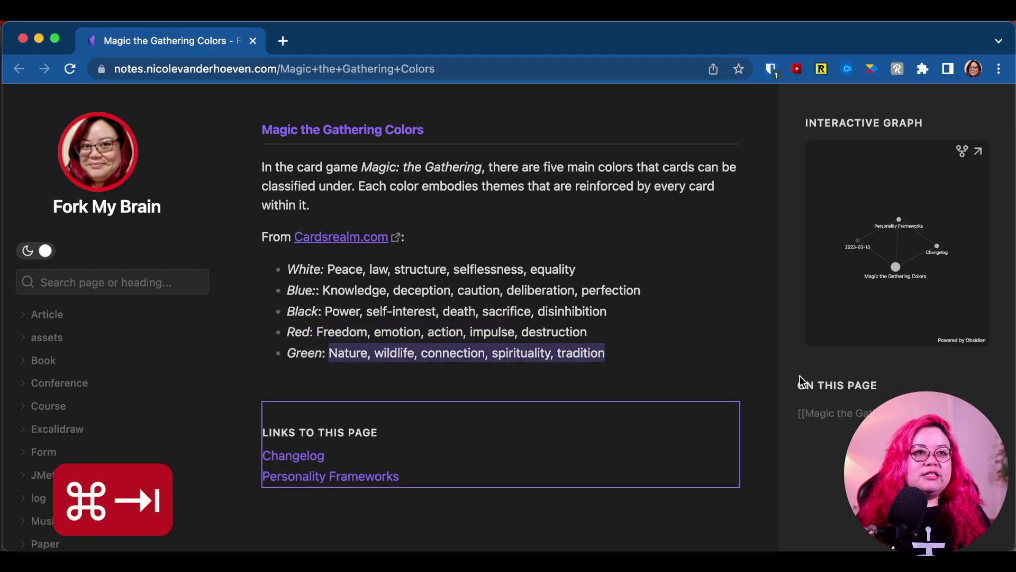
key("super+w")
left_click(482, 334)
Enter Green for Magic the Gathering Colors in Hanna's note.
type("Green")
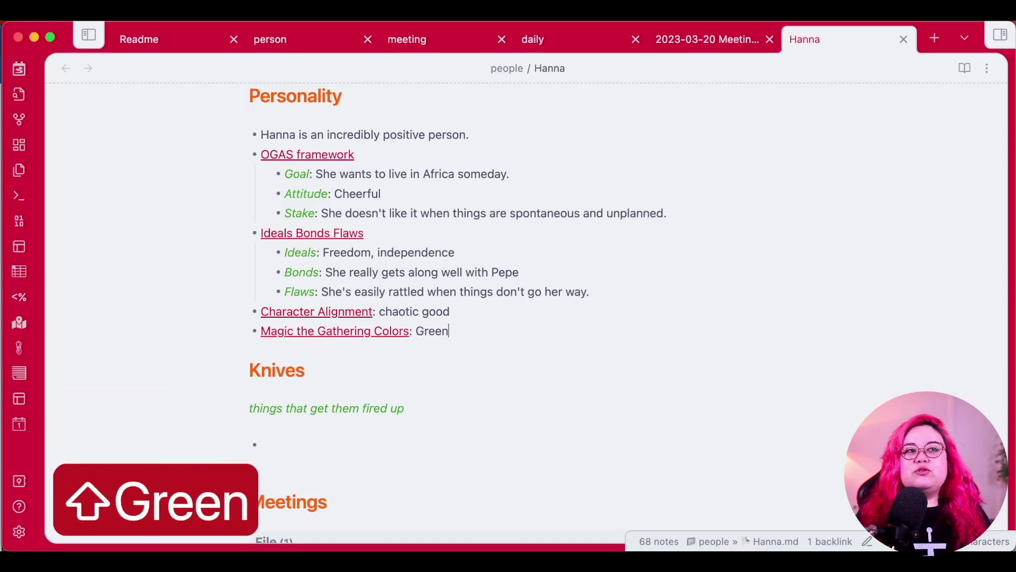
key("Down")
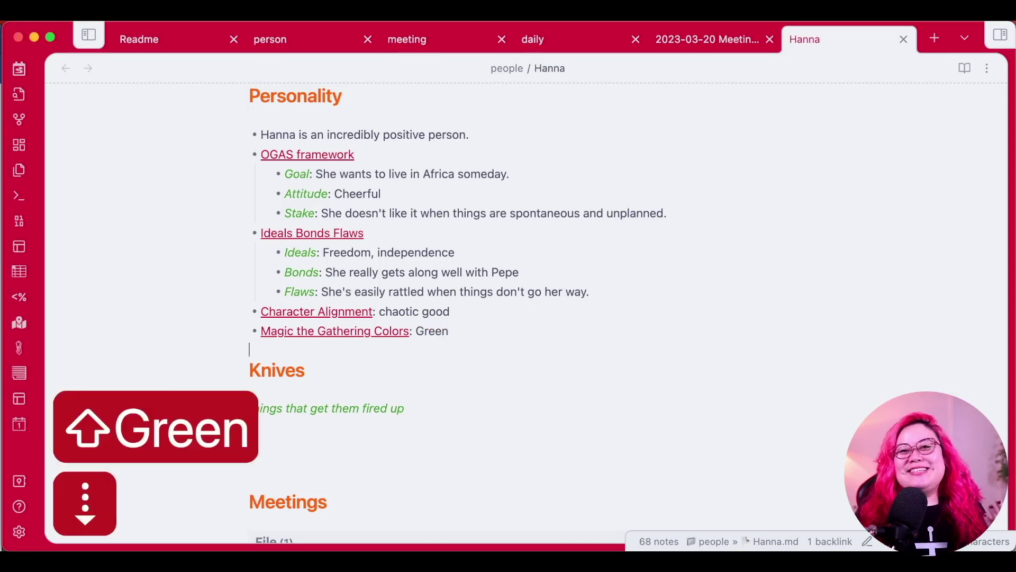
key("super+Tab")
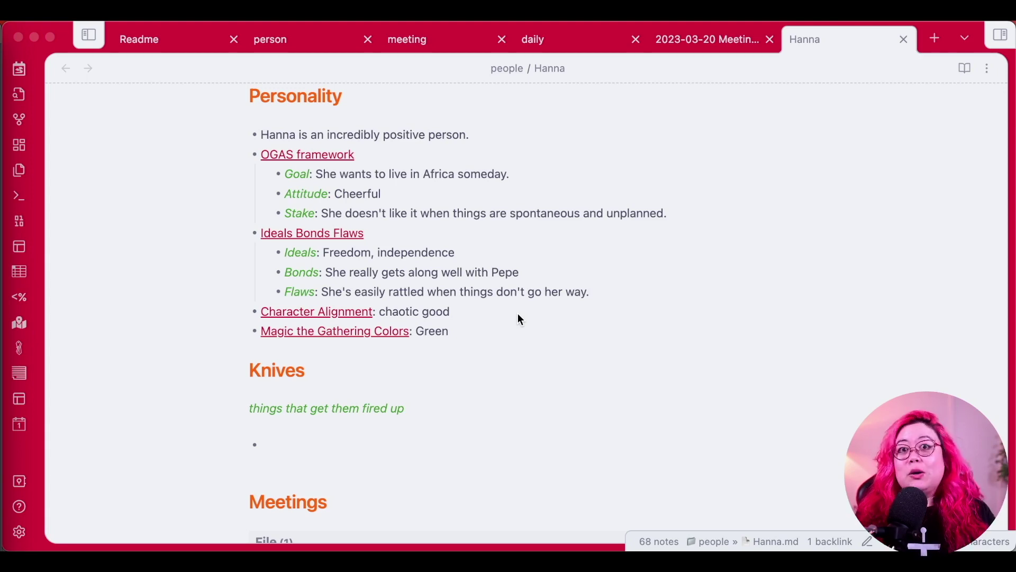
left_click(388, 441)
left_click(398, 440)
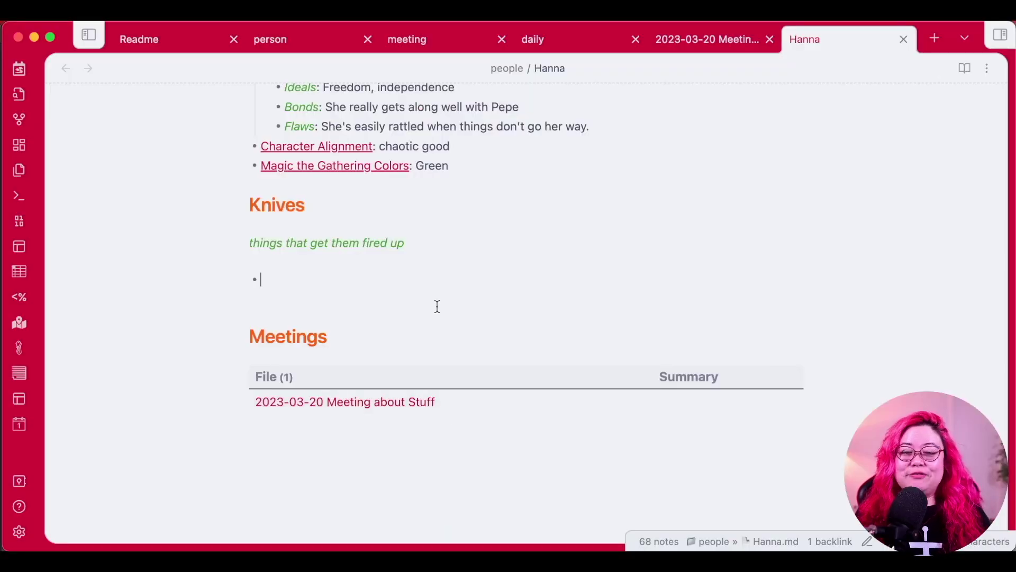
Enter 'Environment, climate change' as the first bullet under Knives, leaving a new empty bullet below.
left_click(289, 261)
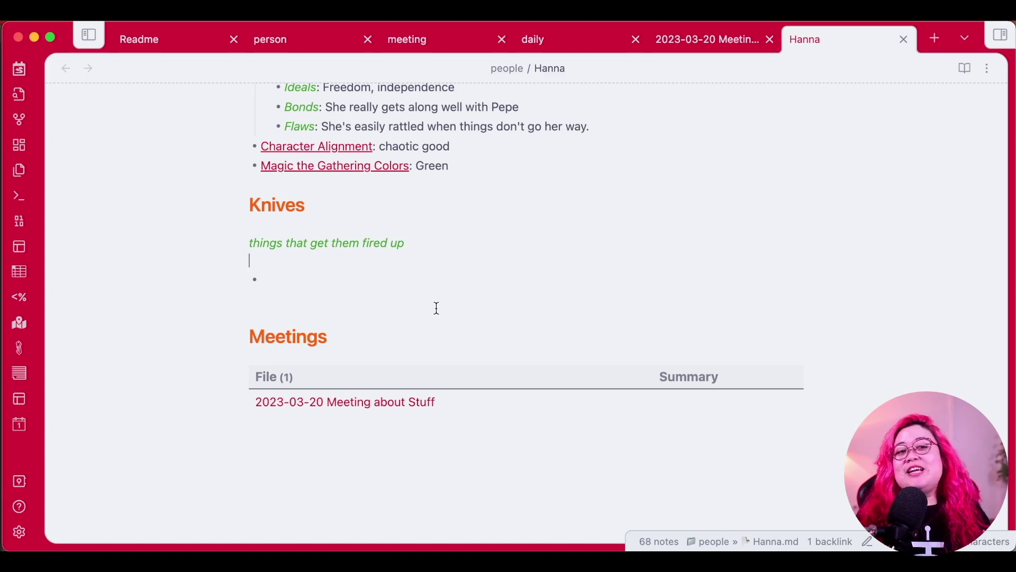
left_click(424, 288)
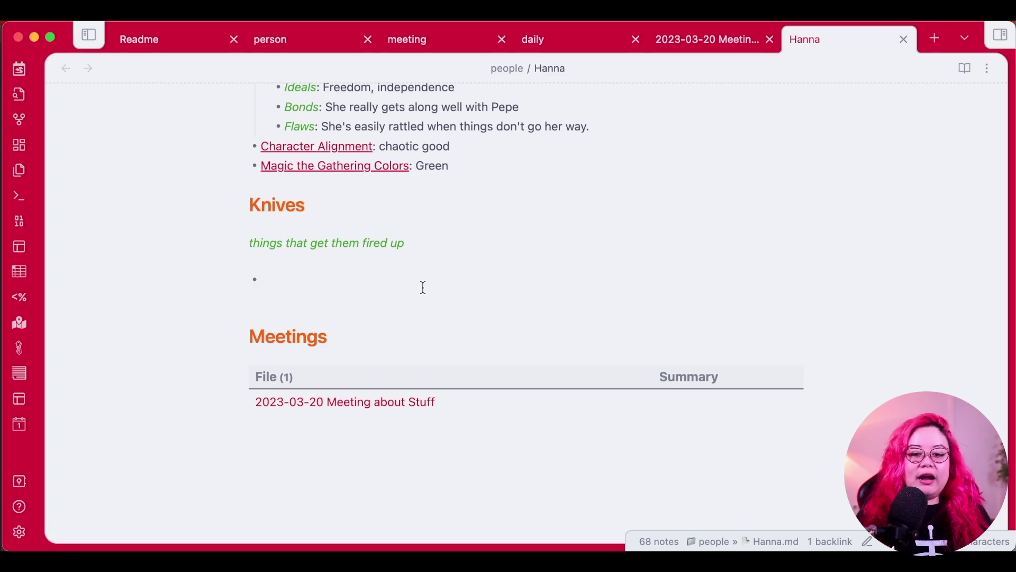
type("Envi")
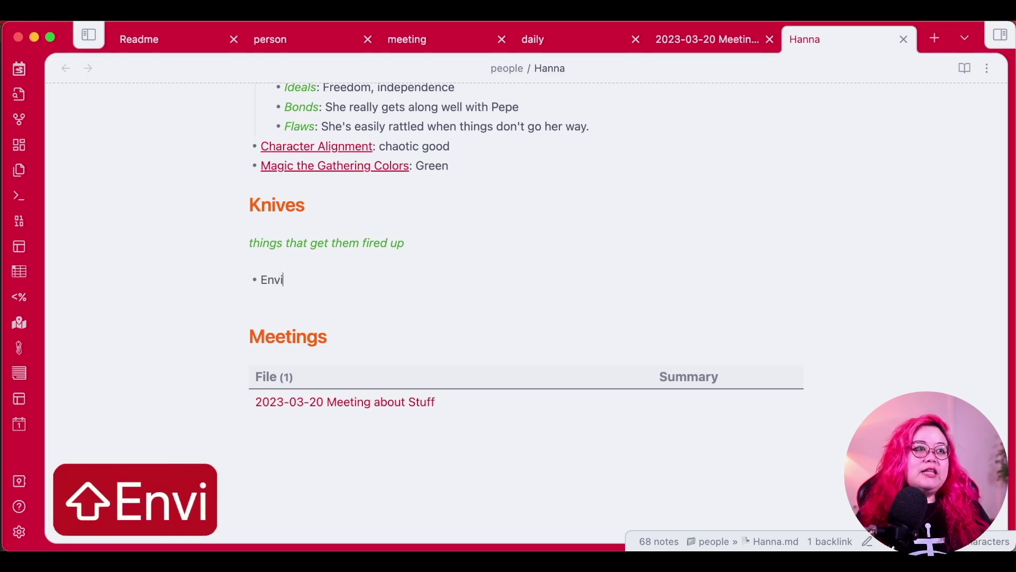
type("ronment,")
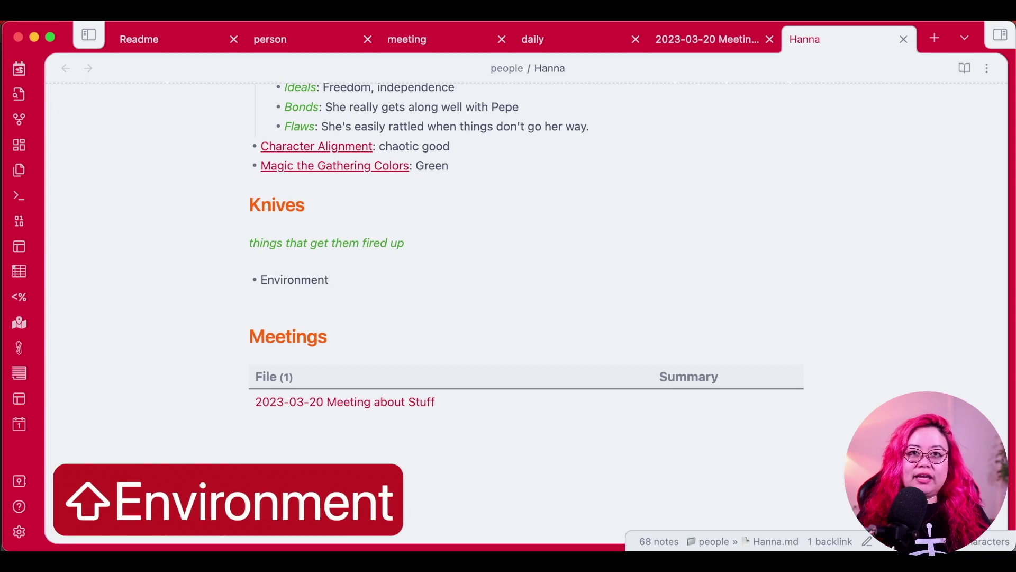
key("BackSpace")
type(", climate change")
key("Return")
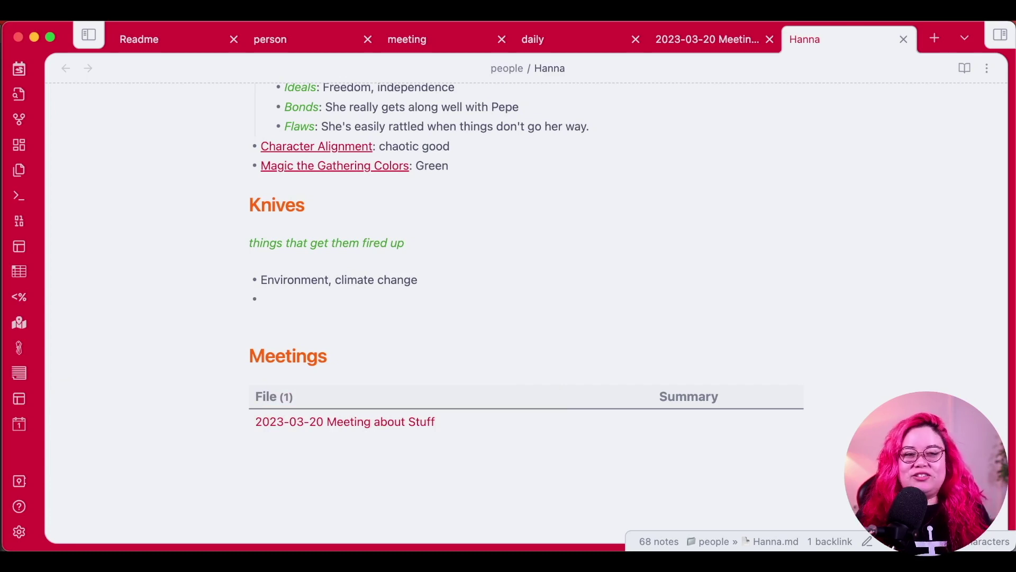
scroll(309, 373, "down", 3)
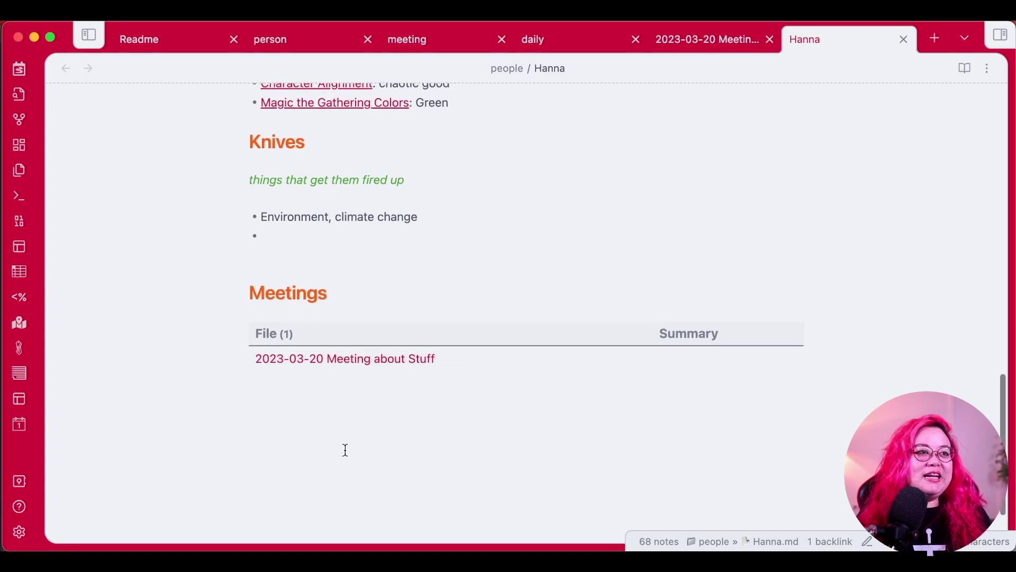
left_click(345, 311)
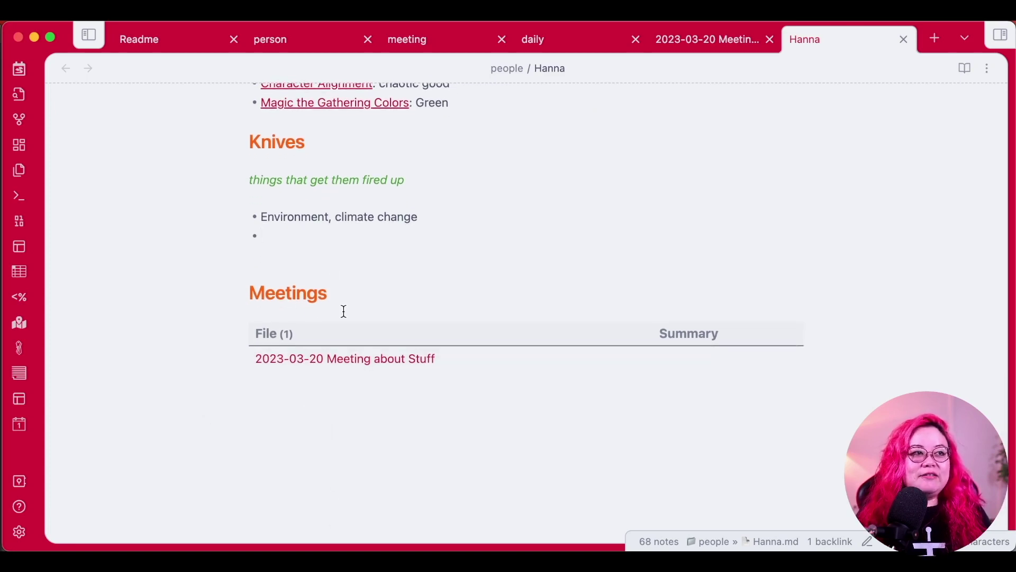
key("Up")
key("Down")
key("Down")
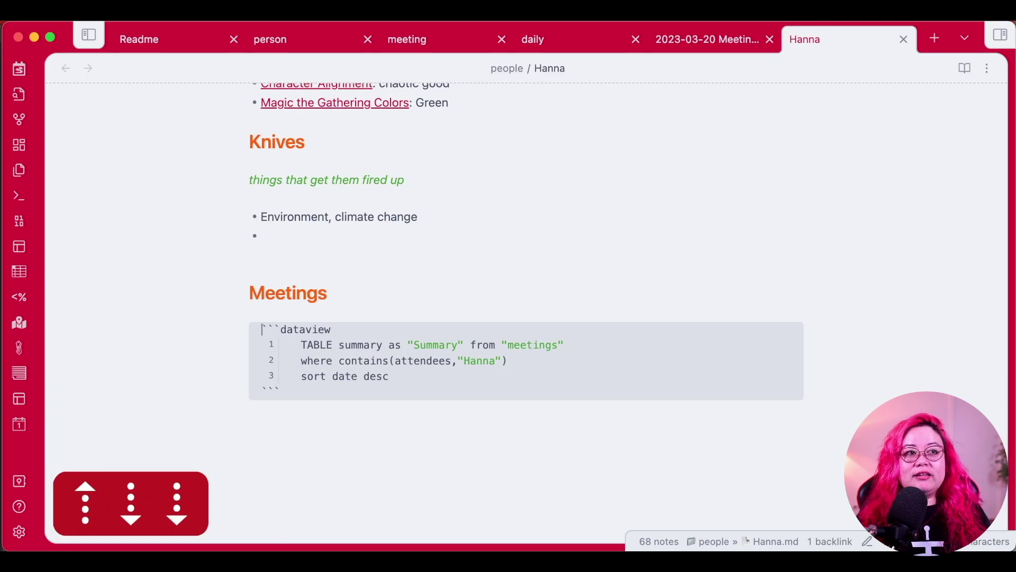
key("Up")
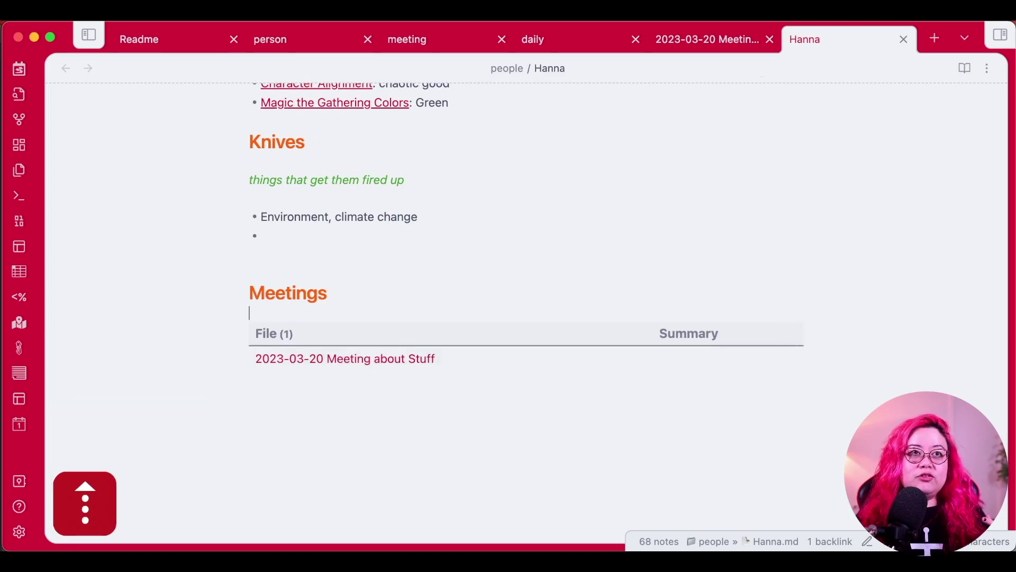
left_click(719, 40)
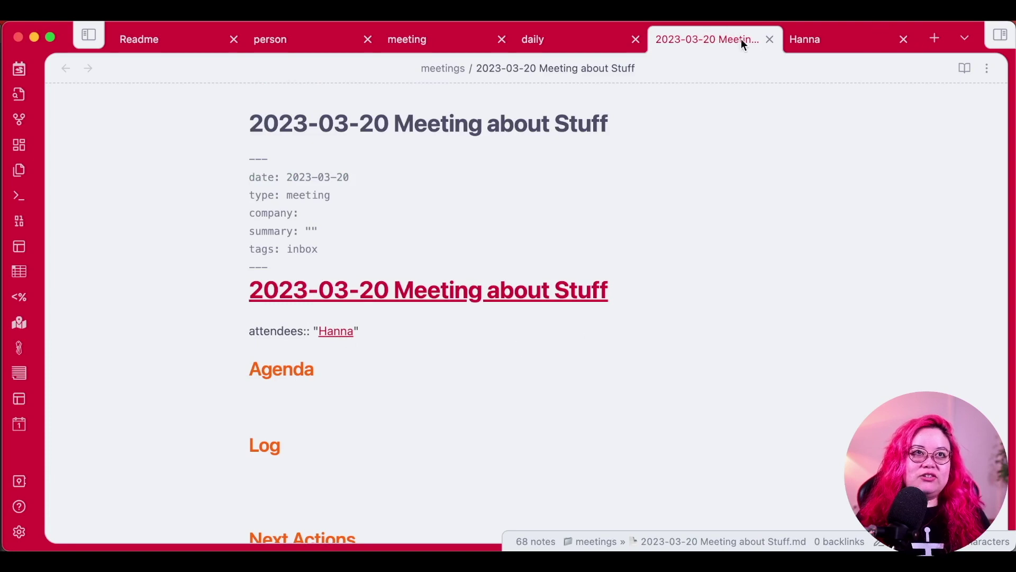
left_click(794, 40)
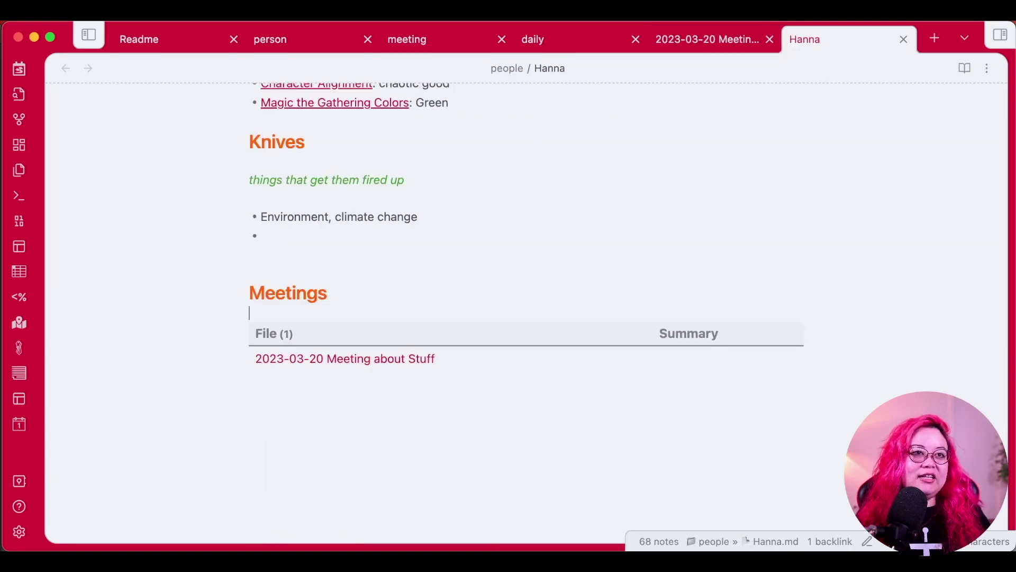
scroll(521, 323, "up", 10)
scroll(672, 343, "down", 2)
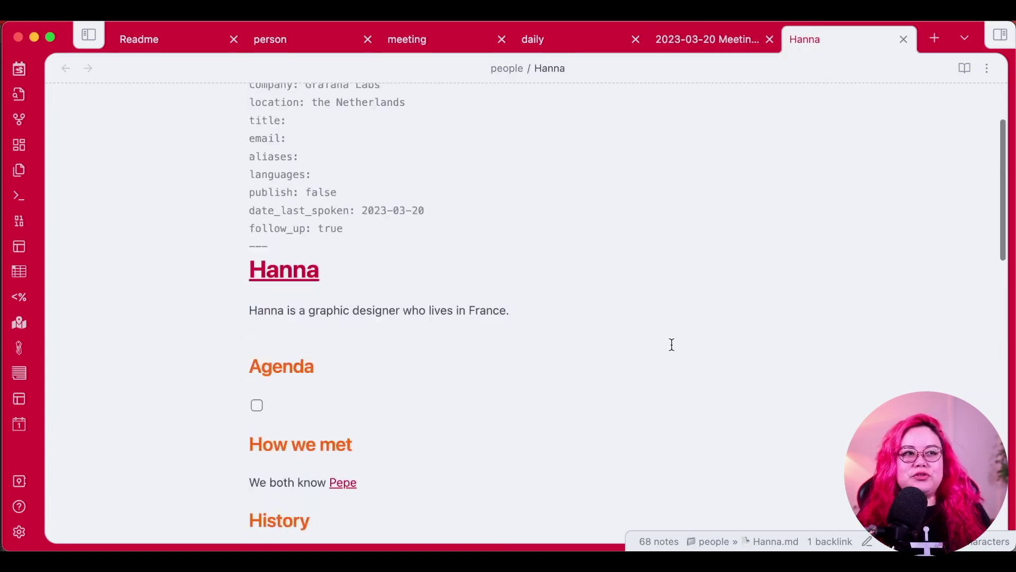
scroll(672, 345, "down", 7)
scroll(672, 344, "down", 4)
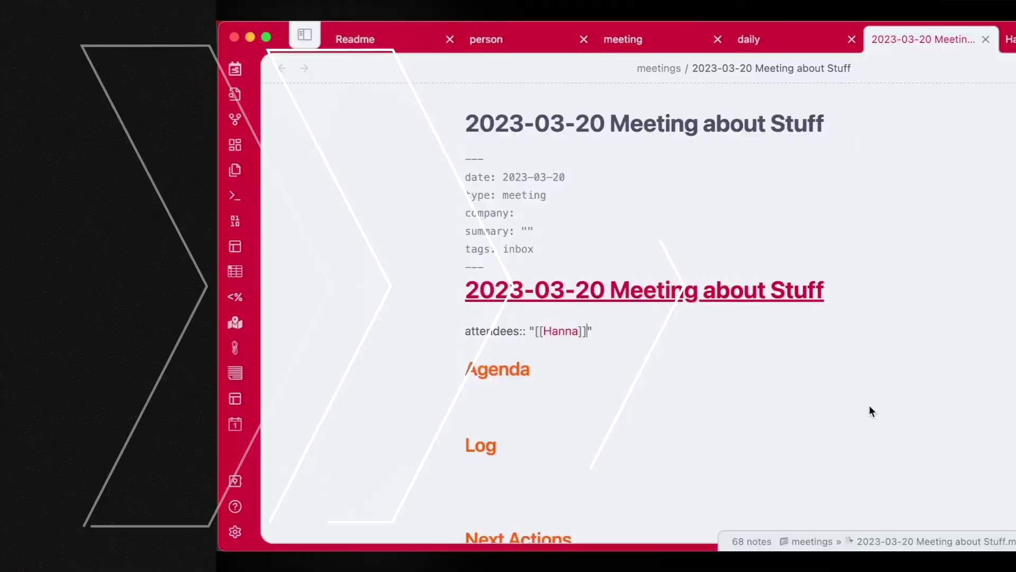
Open the 2023-03-20 daily note in a new tab and add a 'Hanna' bullet below the checklist.
key("super+t")
key("super+shift+k")
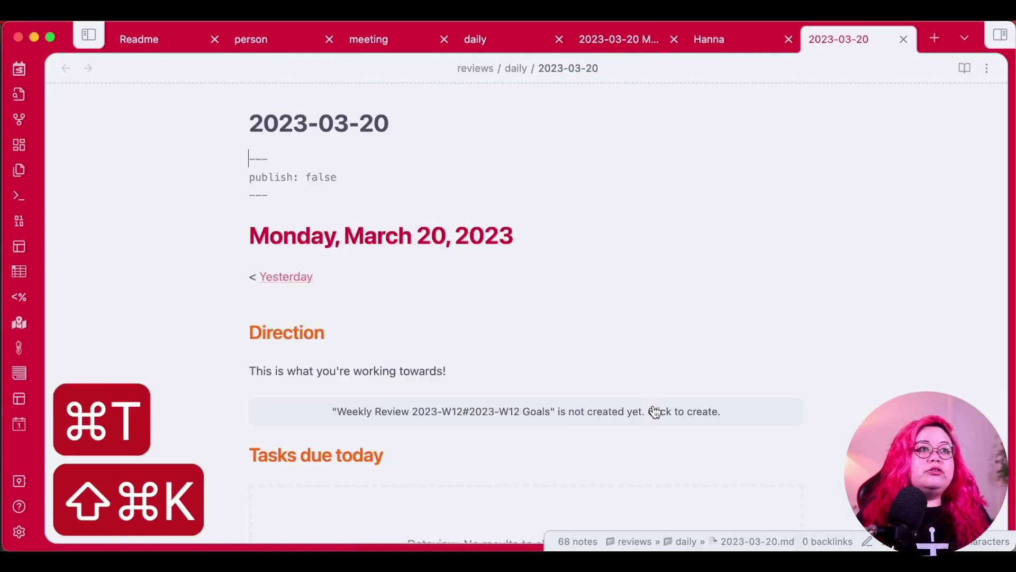
scroll(728, 264, "down", 3)
scroll(728, 265, "down", 10)
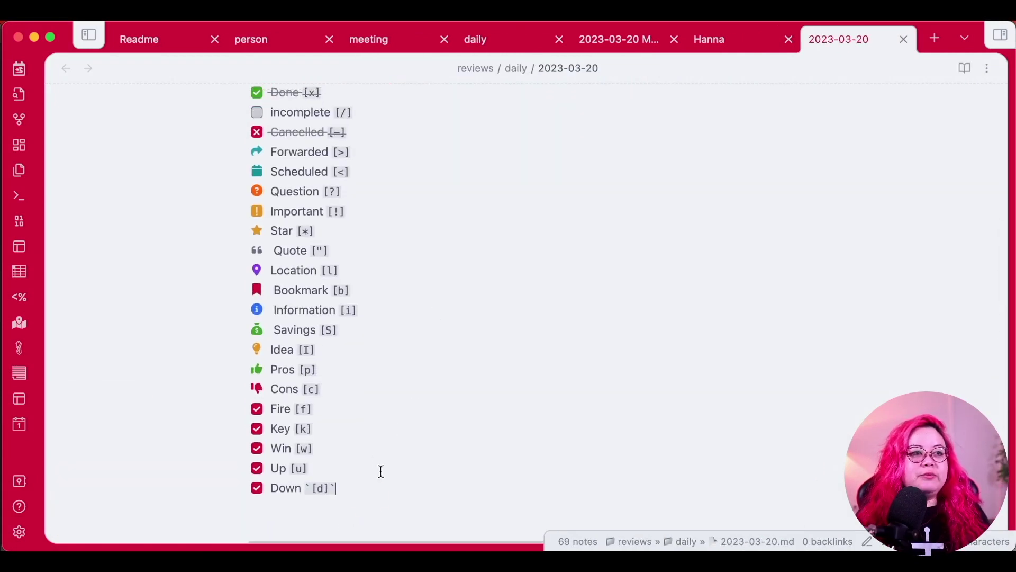
scroll(378, 455, "up", 4)
scroll(381, 363, "down", 11)
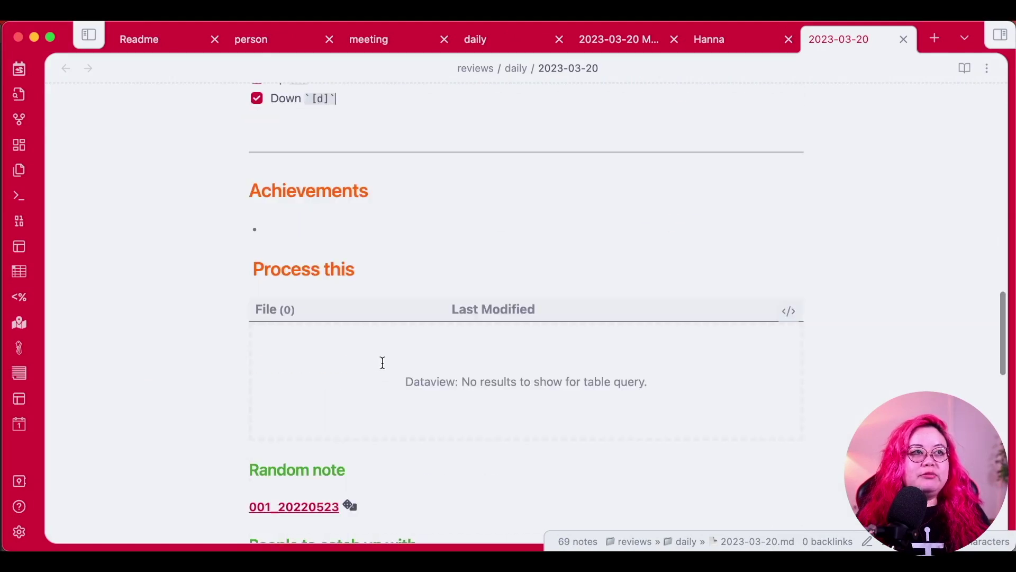
key("Return")
key("Return")
key("Return")
type("- ")
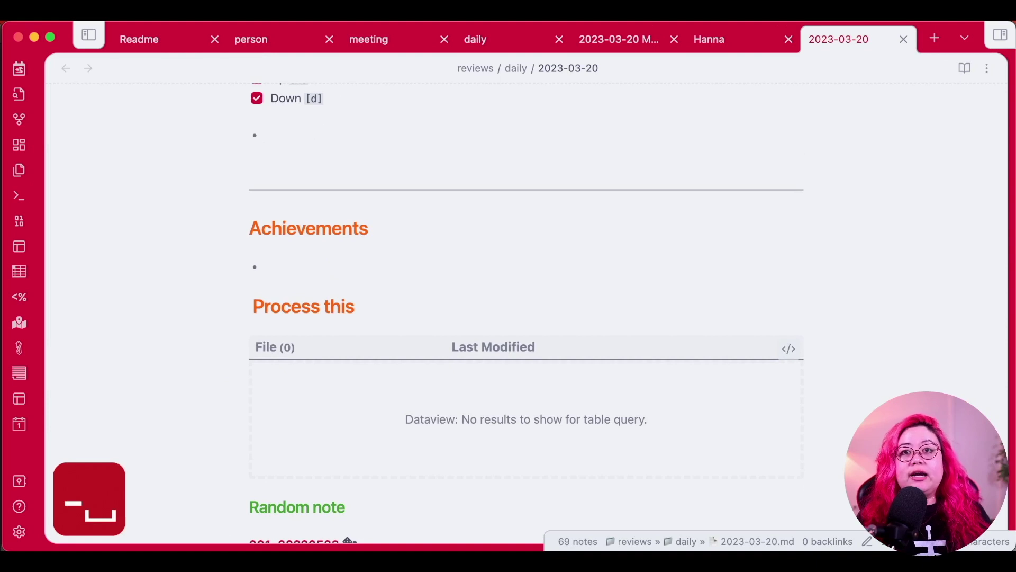
type("Hanna")
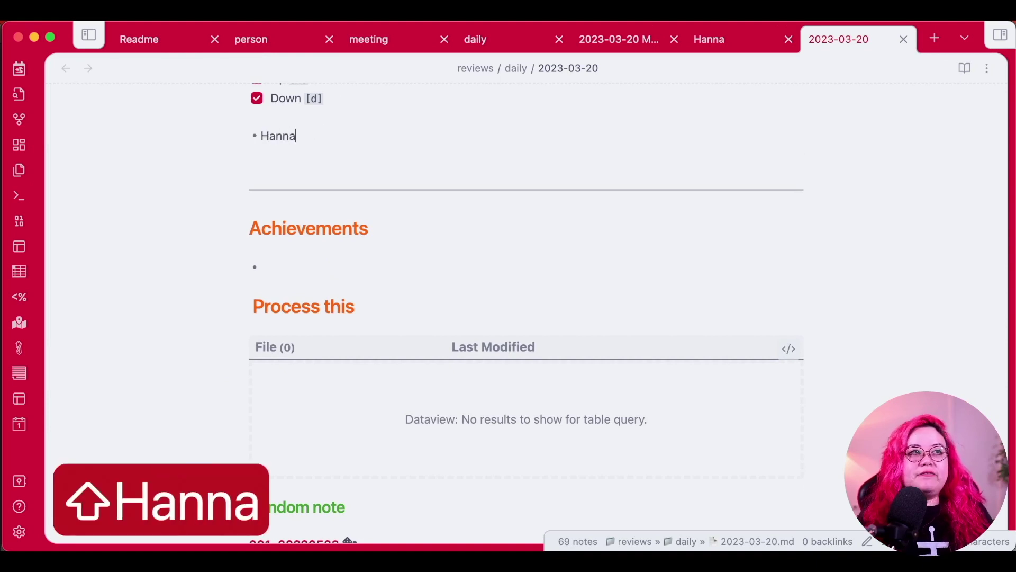
Add indented sub-bullets 'Lives in France' and 'Wants to go to Africa' under Hanna.
key("Return")
key("Tab")
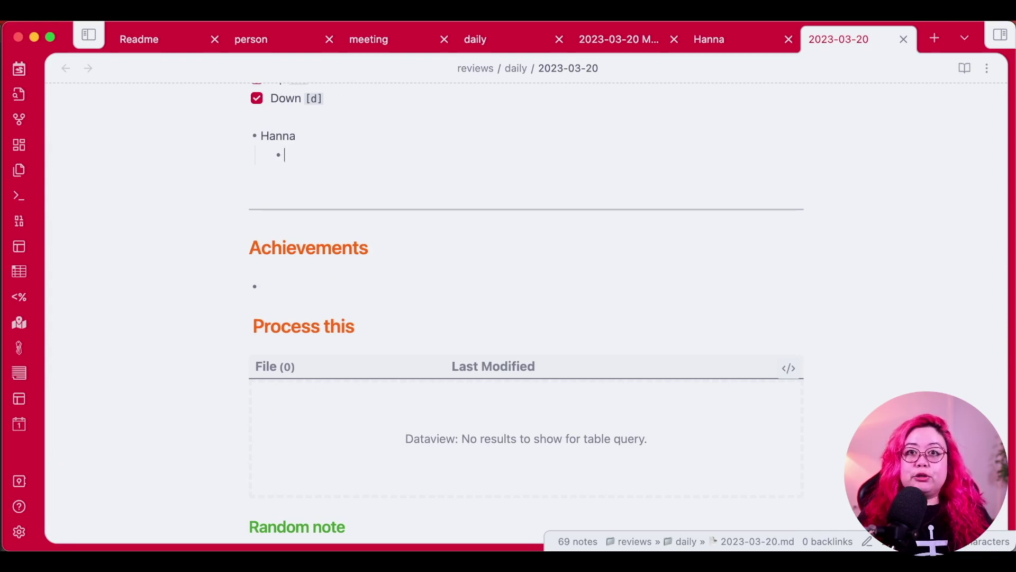
type("Lives in France")
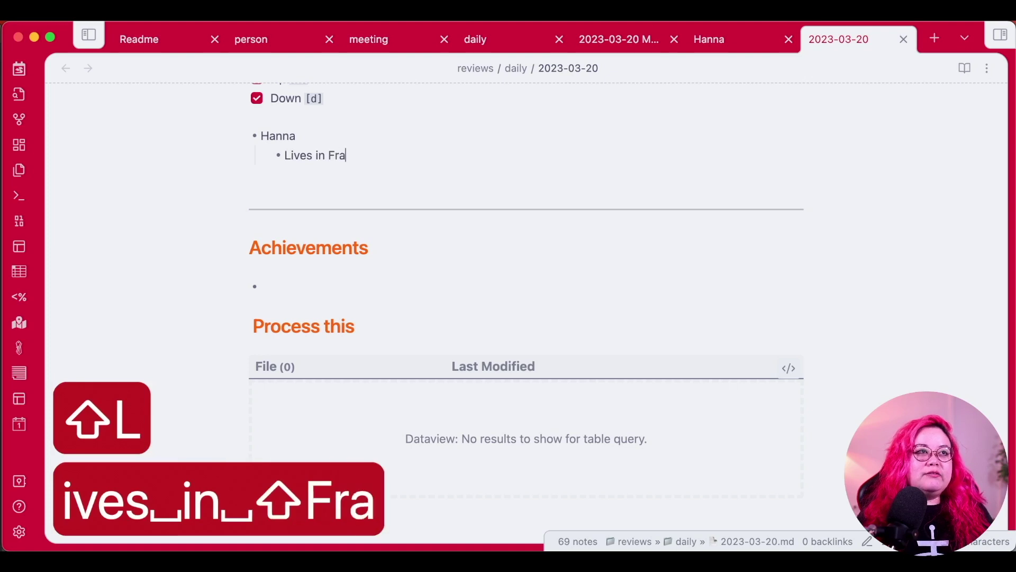
key("Return")
type("WW")
key("BackSpace")
type("ants ot go to")
key("alt+BackSpace")
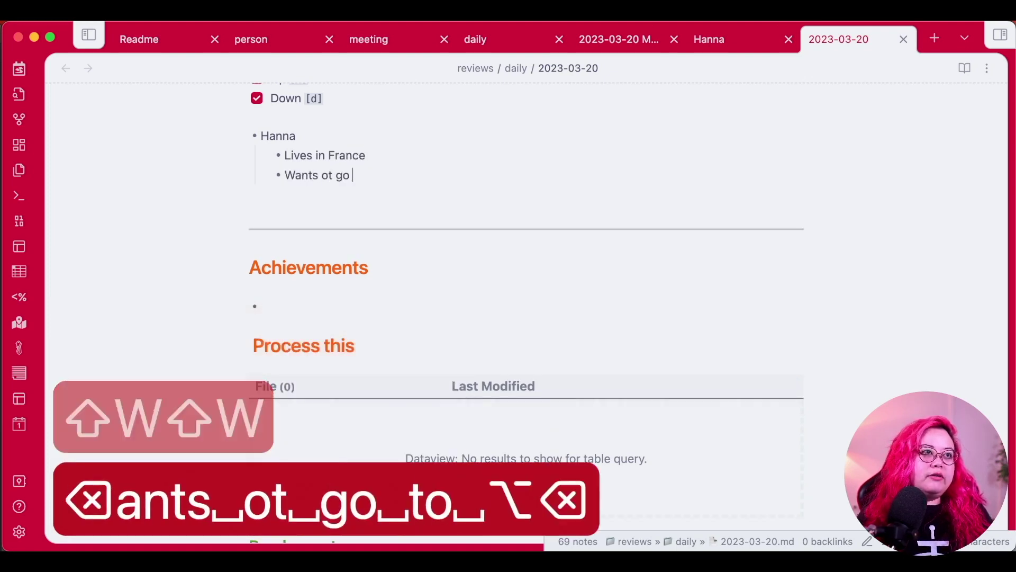
key("alt+BackSpace")
key("alt+BackSpace")
type("to go to Africa")
key("Return")
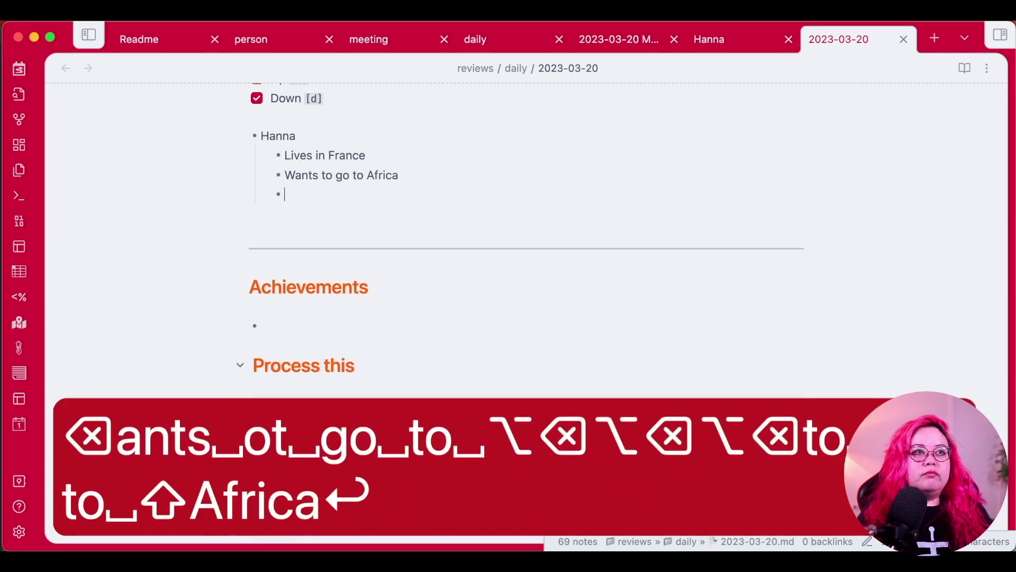
Add the sub-bullet 'Loves freedom, travel, environment', then a top-level 'Pepe' bullet.
type("Loves fre")
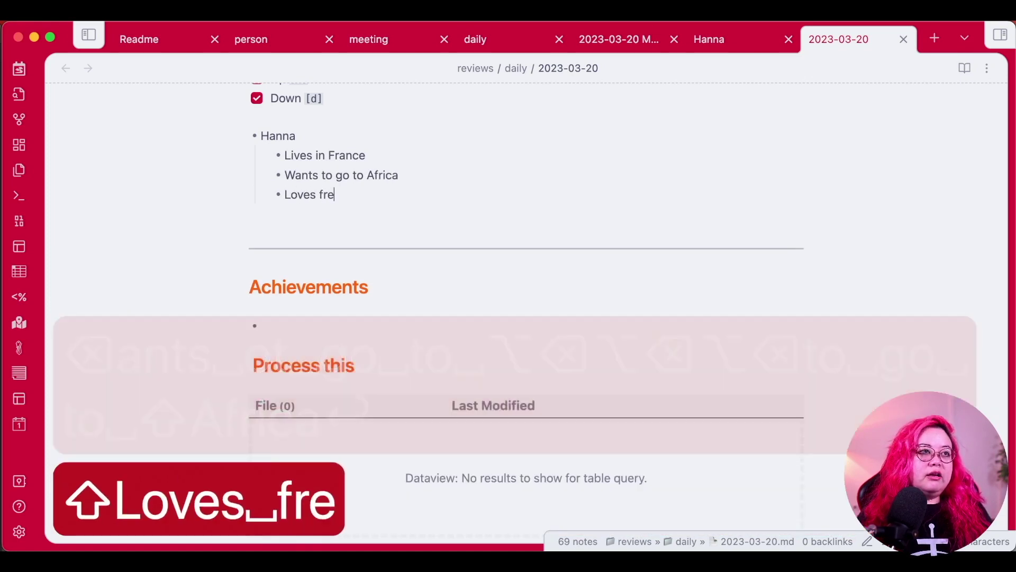
type("edom, travel")
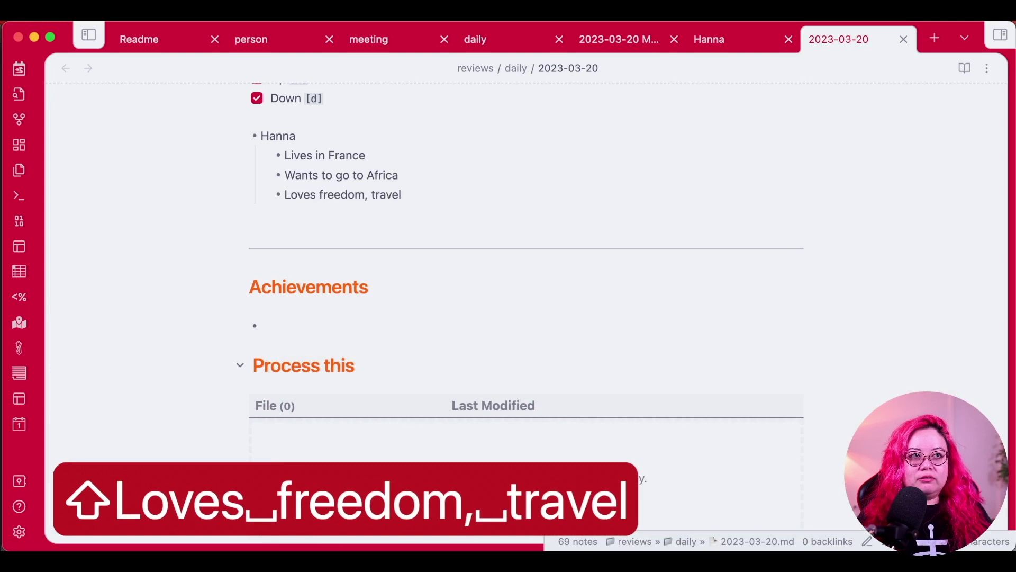
type(", environment")
key("Return")
key("shift+Tab")
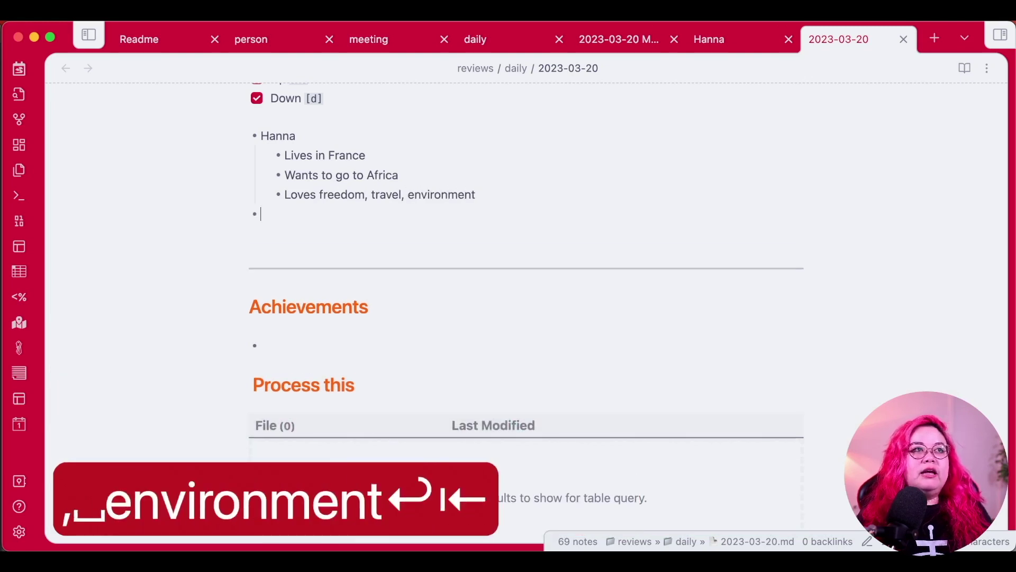
type("Pepe")
key("Return")
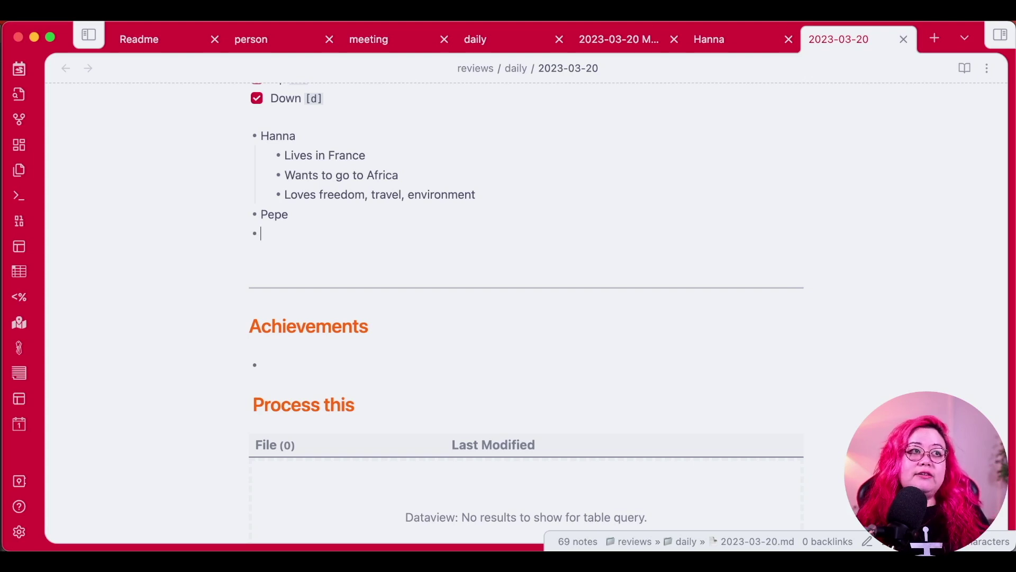
Wrap the names Hanna and Pepe in [[ ]] so each links to its person note.
double_click(274, 136)
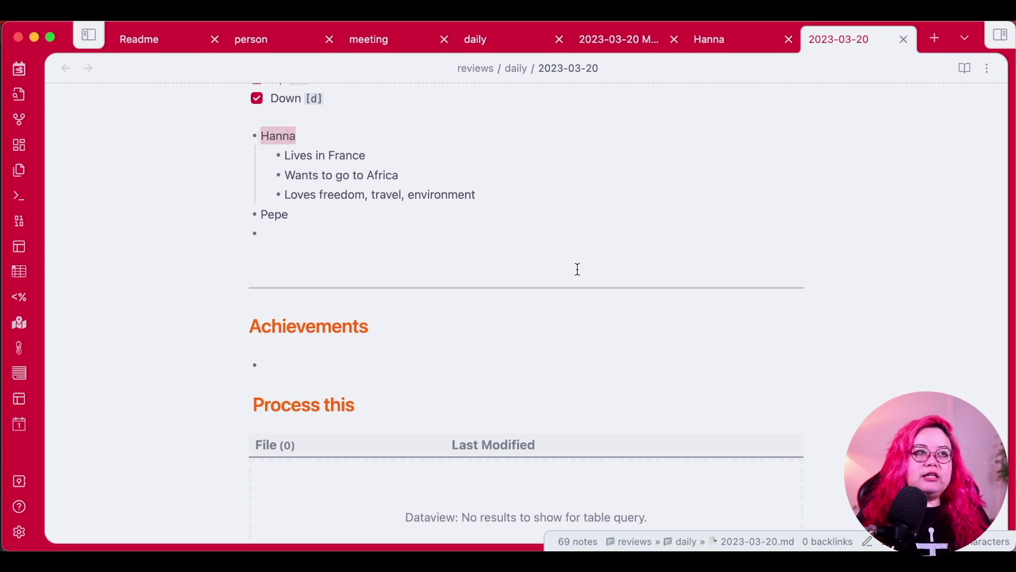
type("[[")
key("Down")
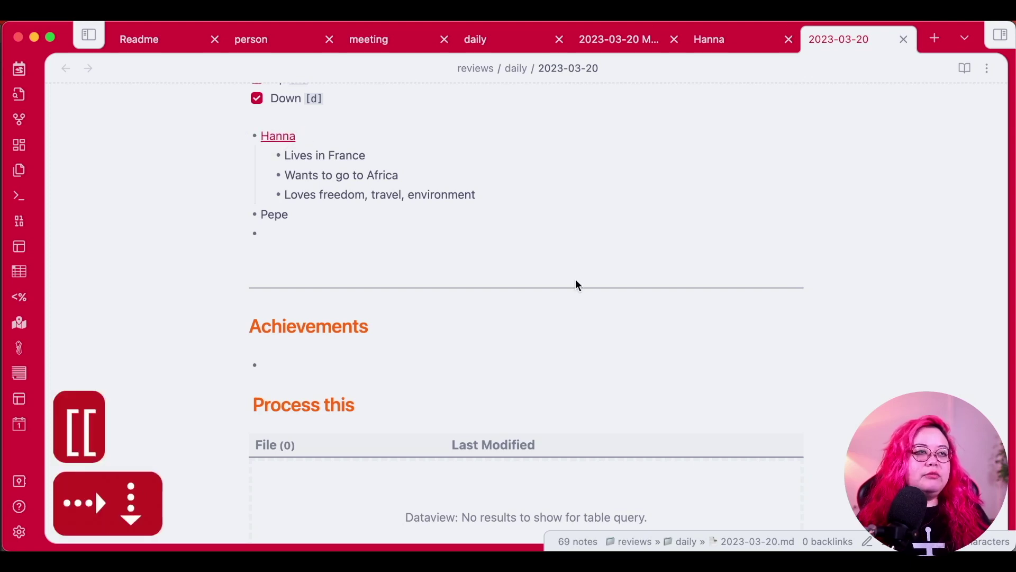
double_click(274, 214)
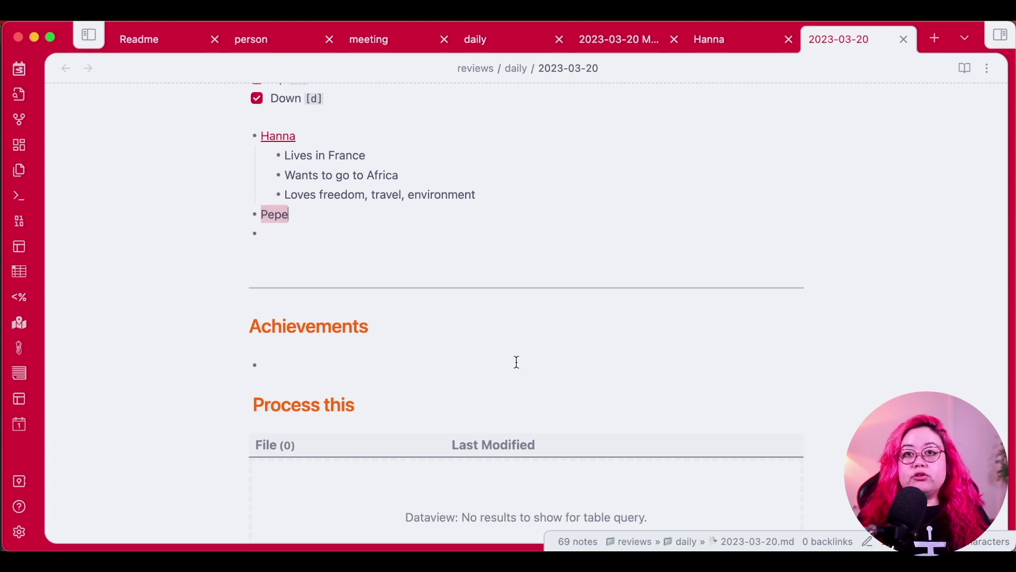
type("[[")
key("Down")
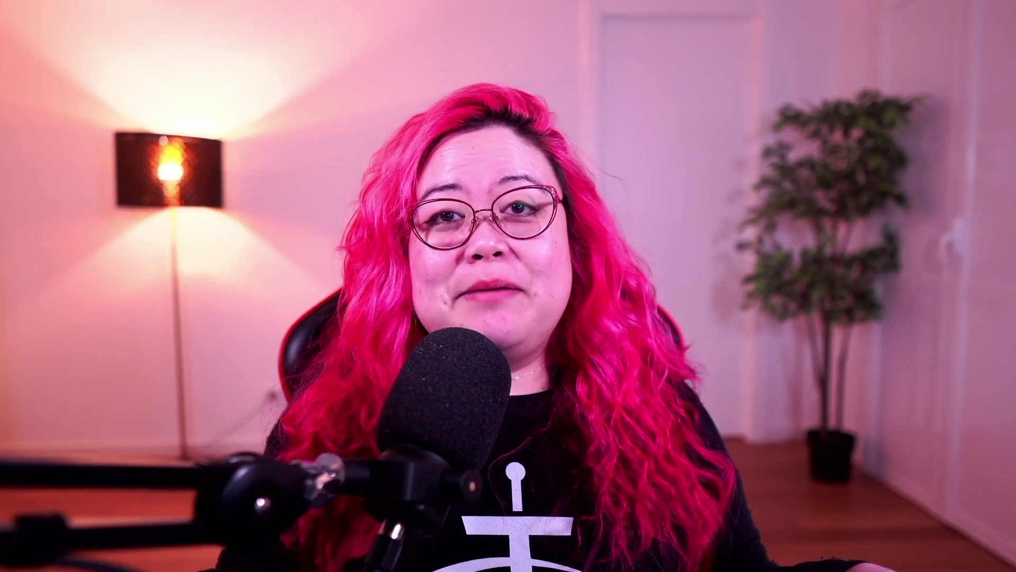
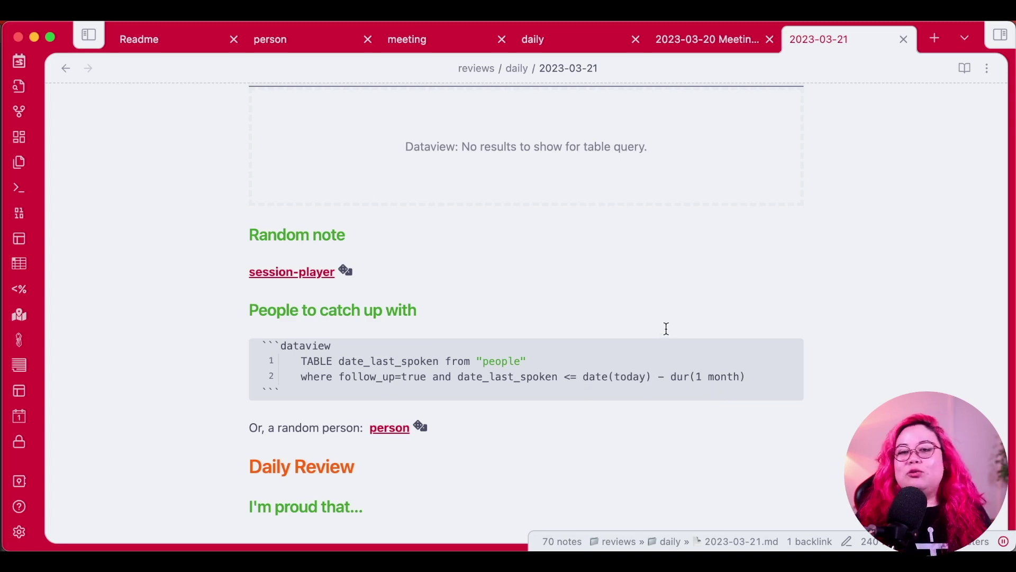
Inspect the query's follow_up true and one-month date conditions, then render it as a table.
left_click(414, 375)
double_click(413, 375)
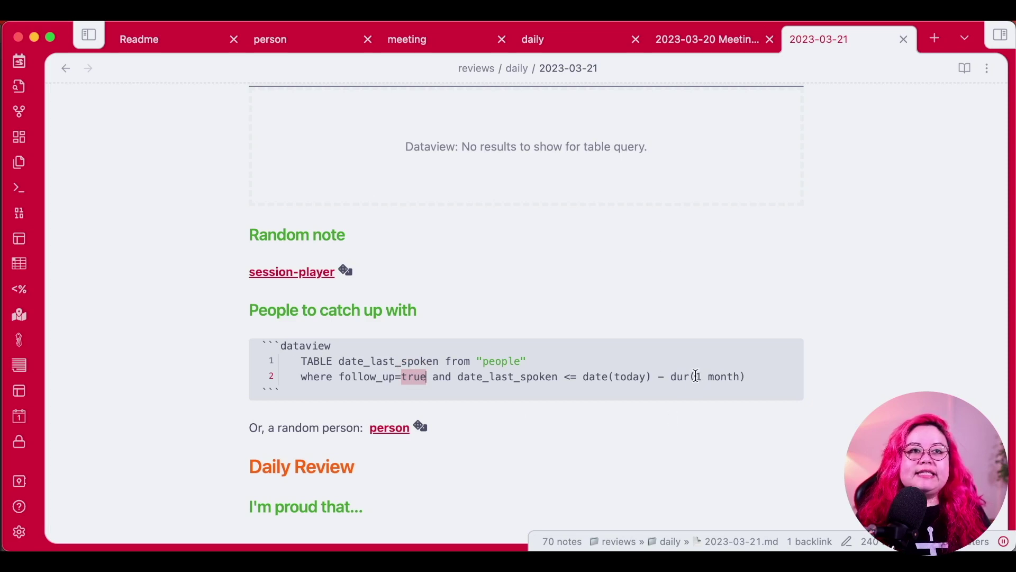
left_click_drag(709, 377, 740, 370)
left_click(711, 301)
Change Hanna's date_last_spoken to 2023-01-20, then return to the 2023-03-21 daily note.
left_click(722, 41)
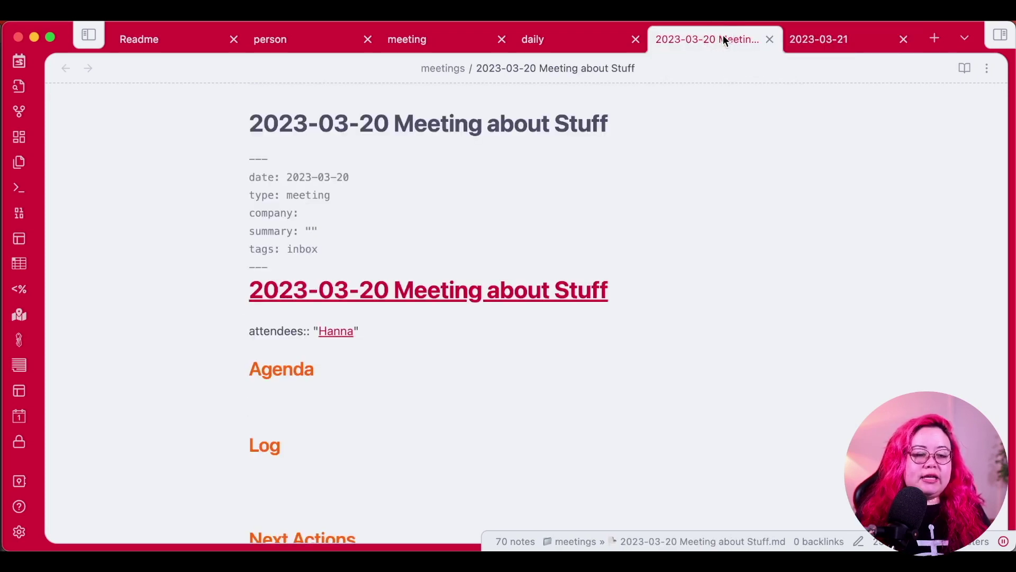
left_click(335, 331)
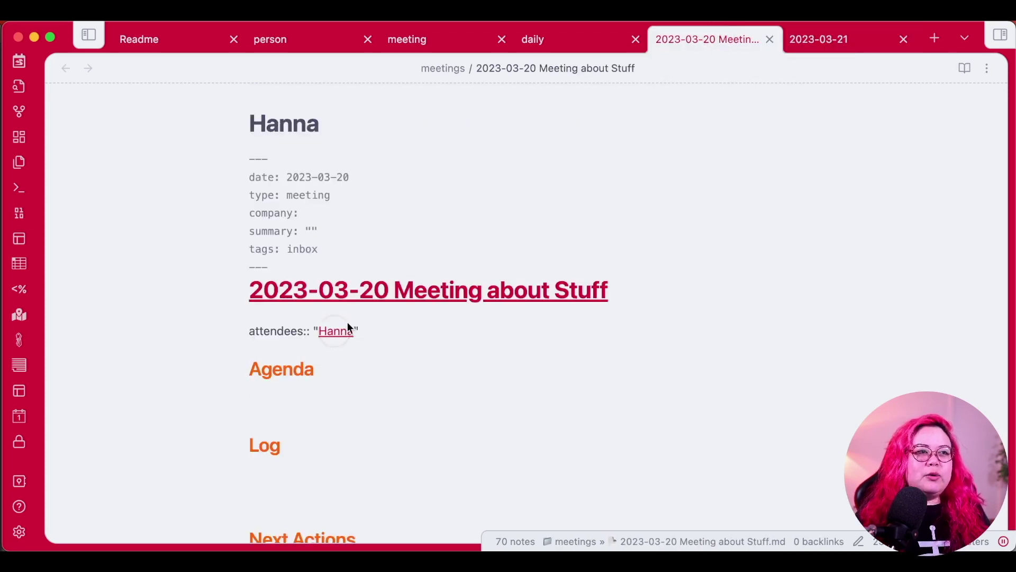
left_click(400, 321)
key("Delete")
type("1-20")
left_click(577, 248)
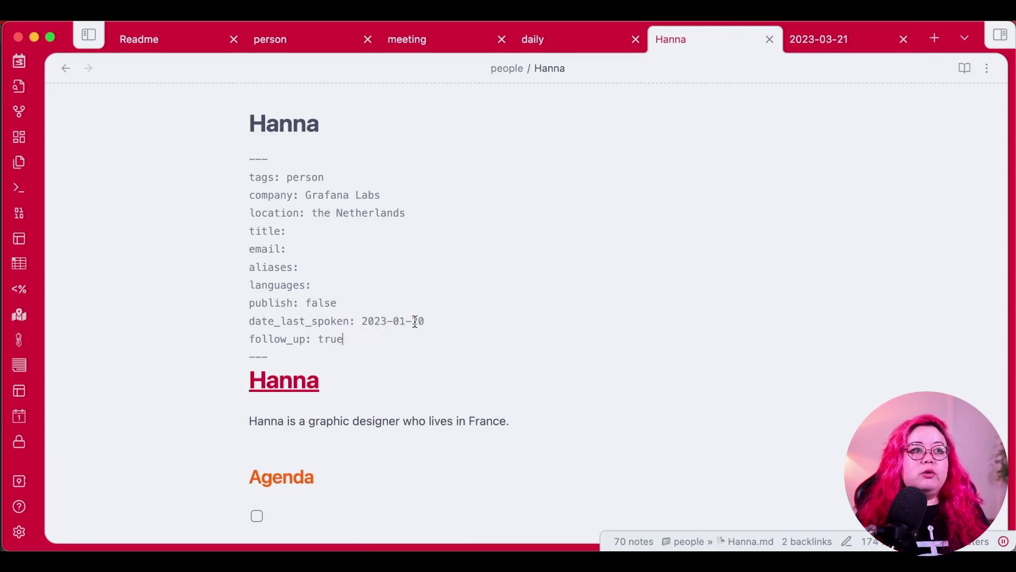
left_click_drag(362, 321, 445, 312)
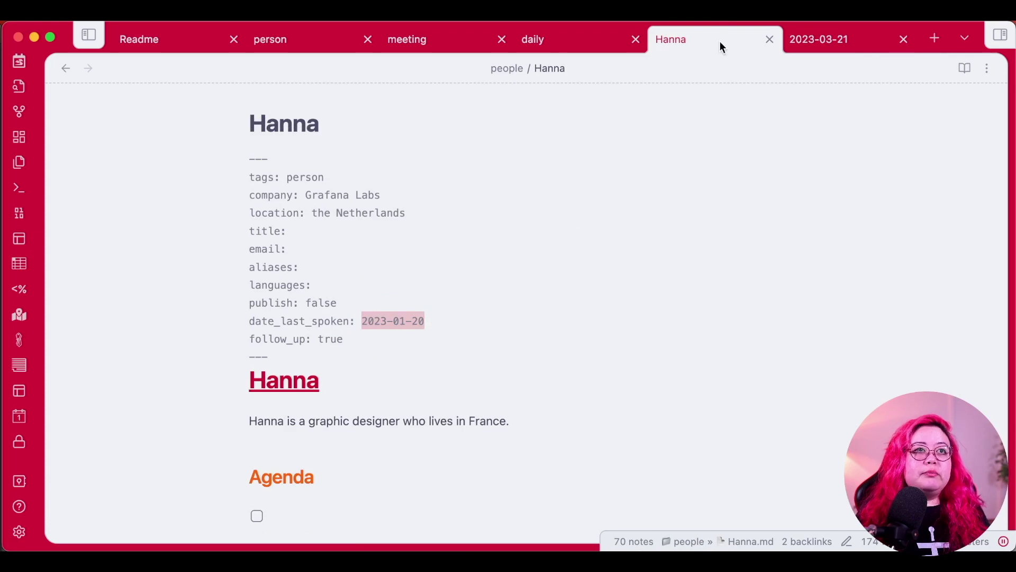
left_click(831, 42)
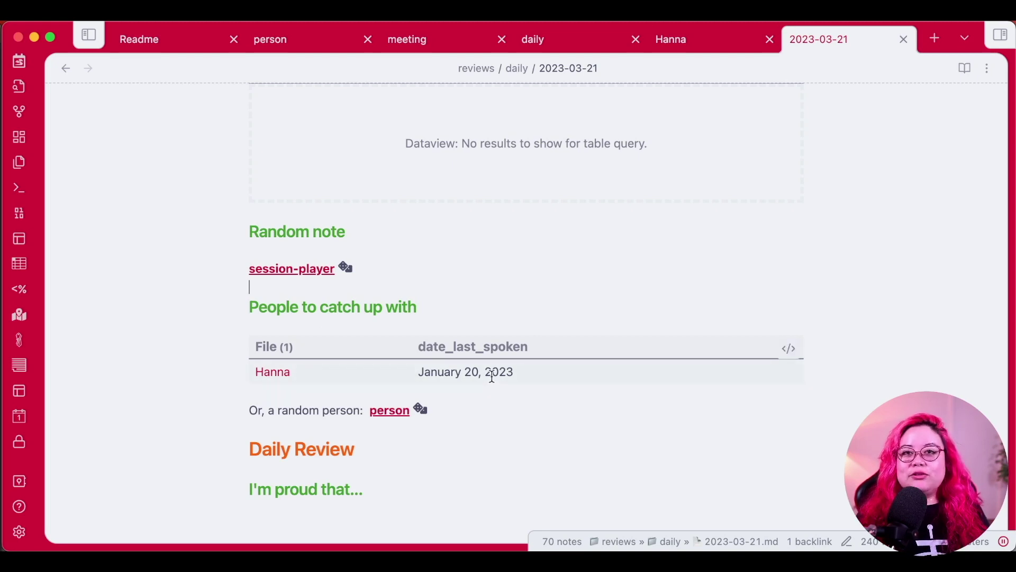
Reroll the random-person dice link three times in the daily note.
left_click(515, 413)
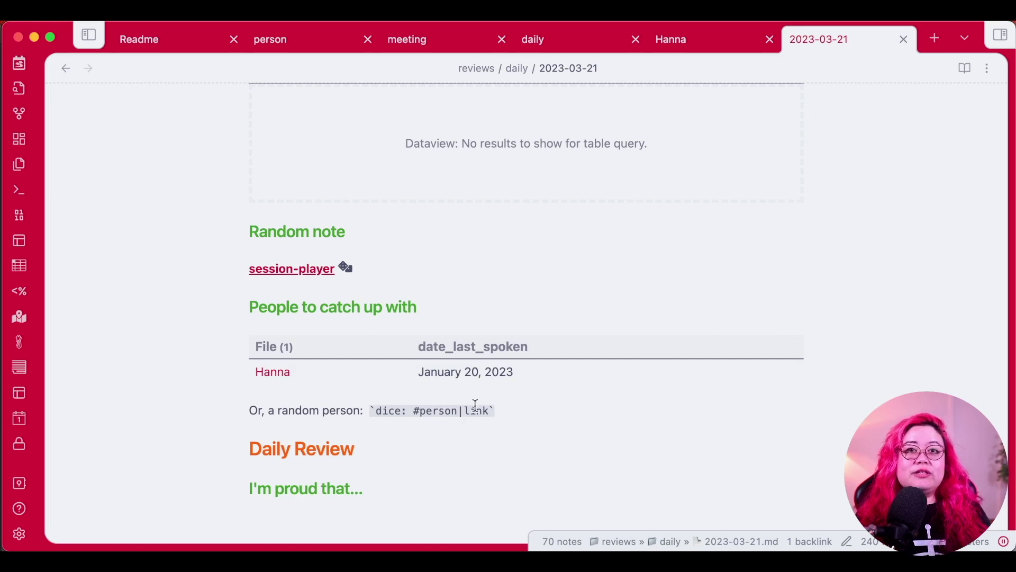
left_click(487, 447)
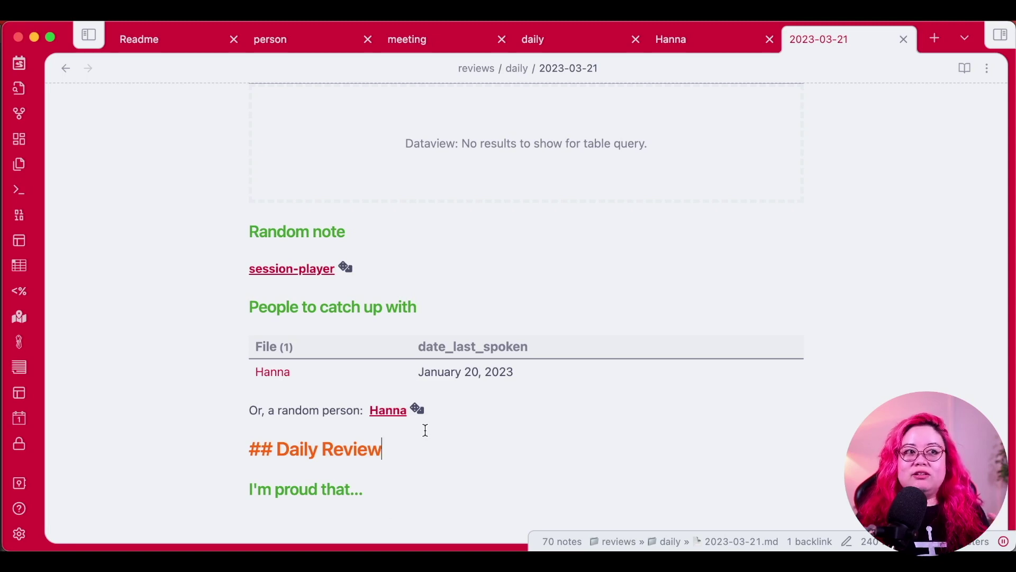
left_click(425, 430)
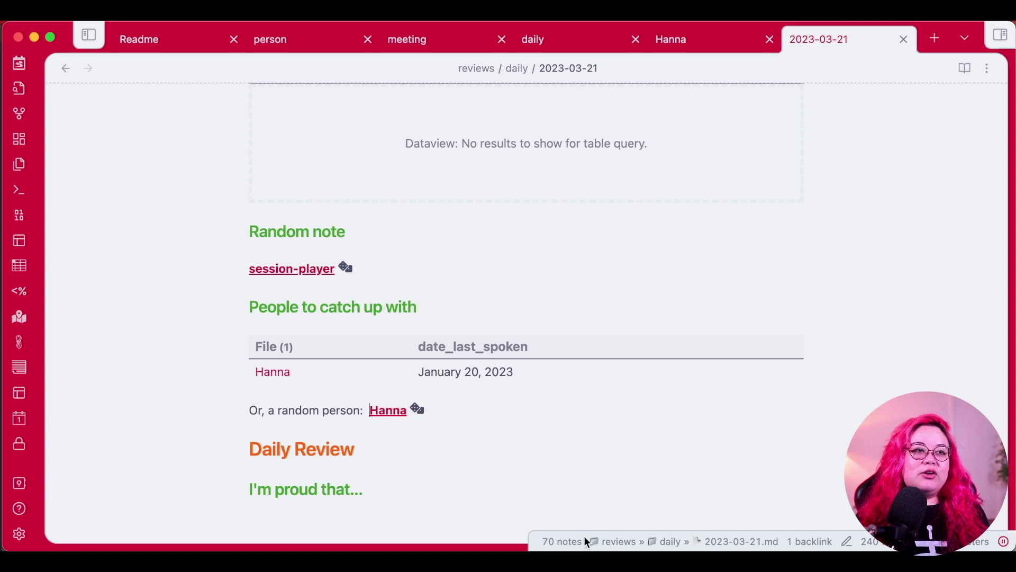
left_click(421, 413)
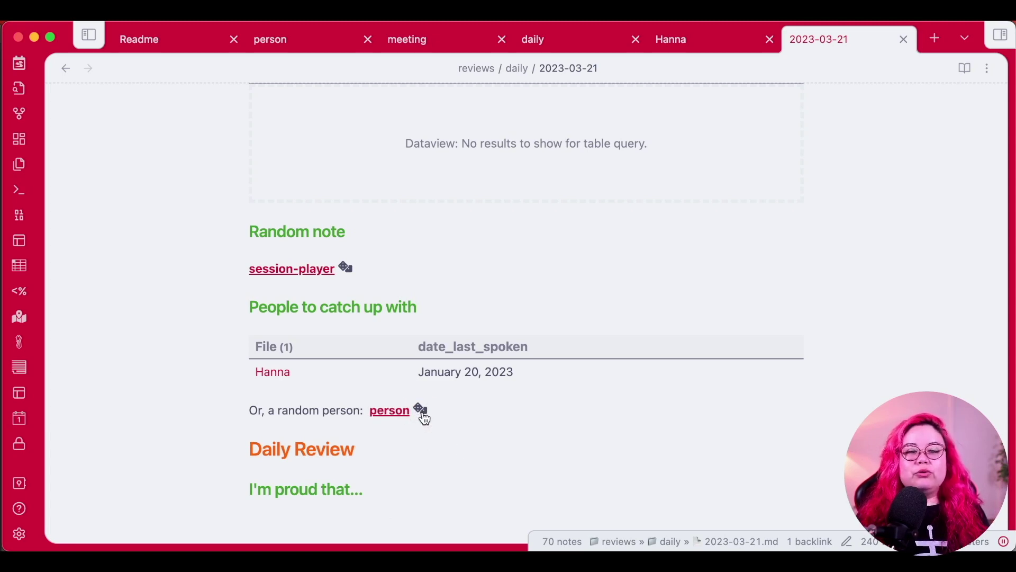
left_click(421, 410)
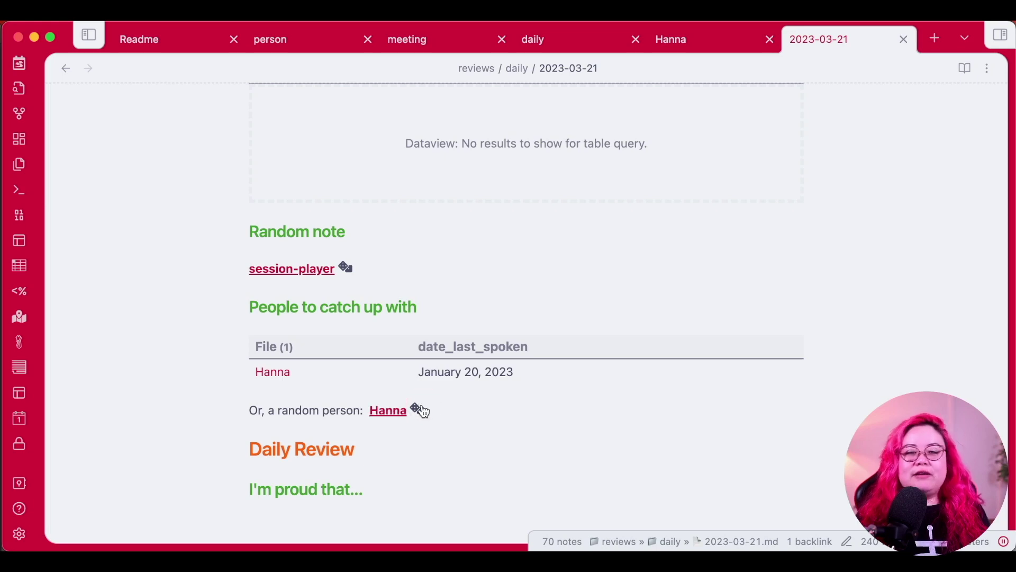
left_click(423, 411)
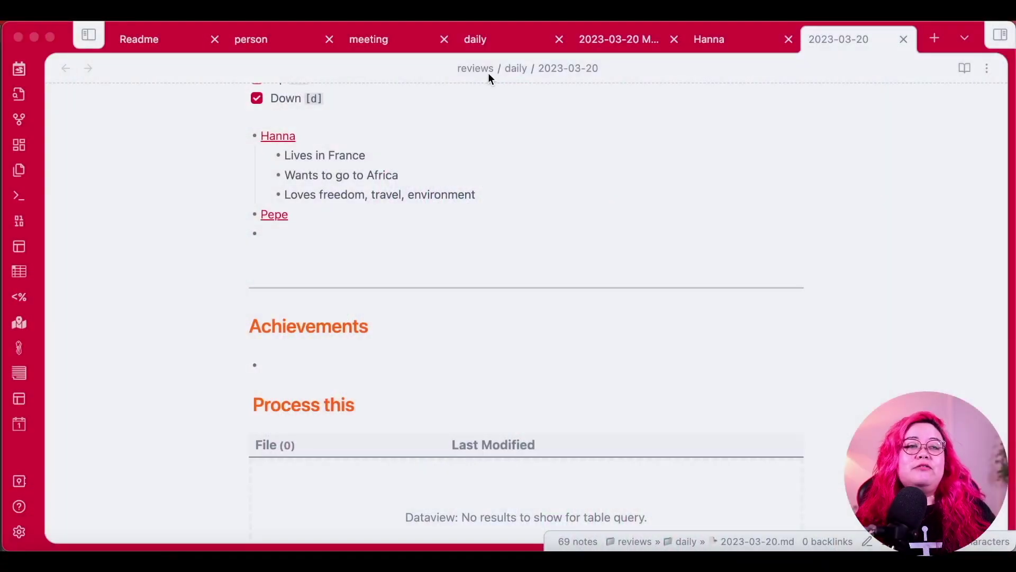
Show the file explorer with meetings collapsed and people expanded to Hanna and Pepe, then switch vaults.
scroll(593, 239, "up", 1)
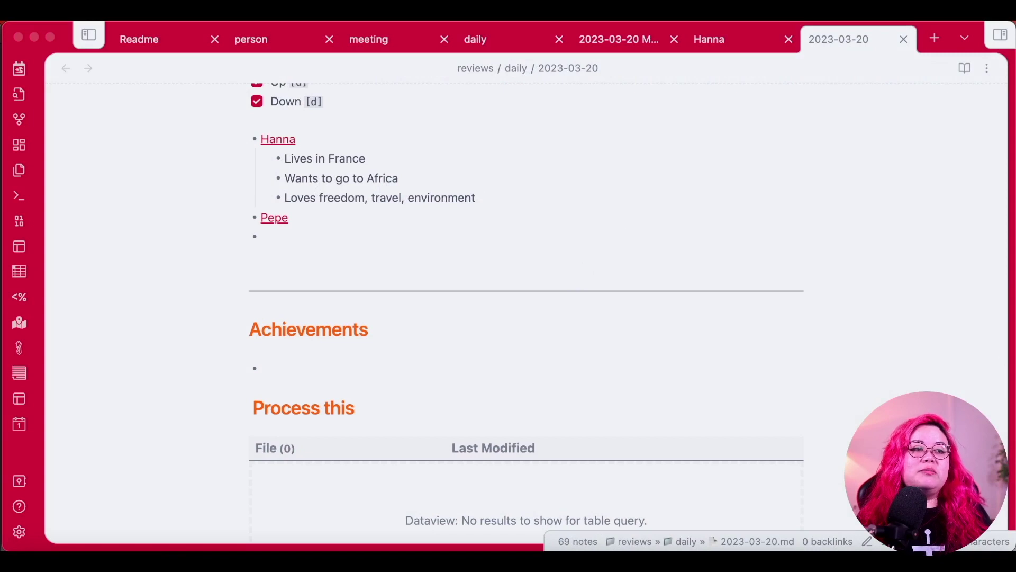
key("ctrl+super+l")
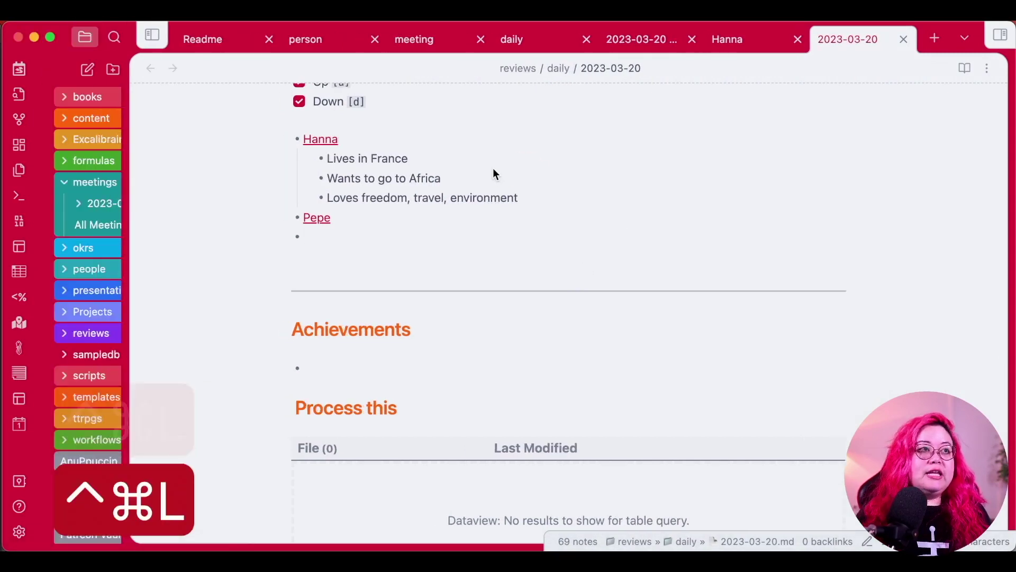
left_click(129, 184)
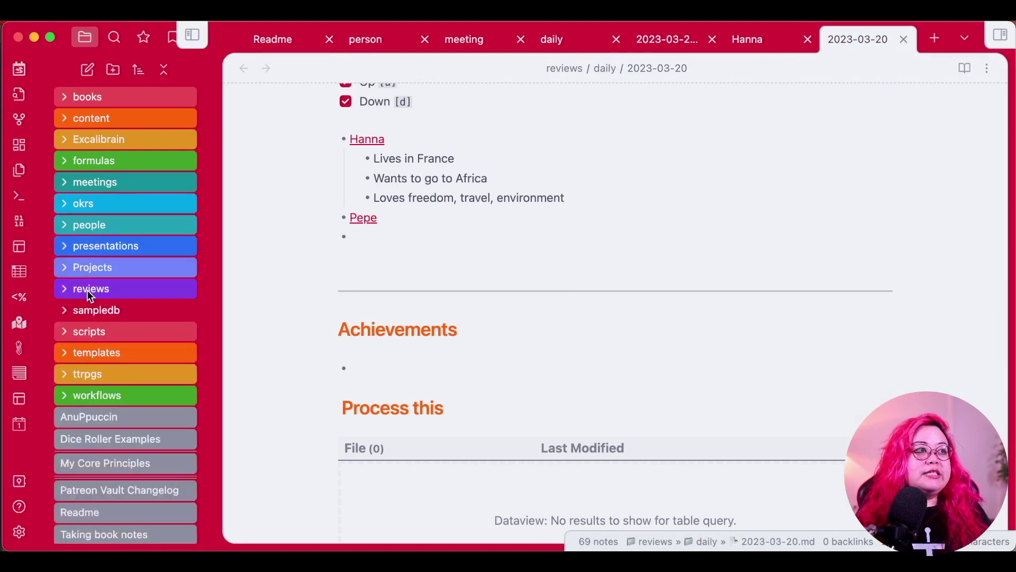
left_click(84, 228)
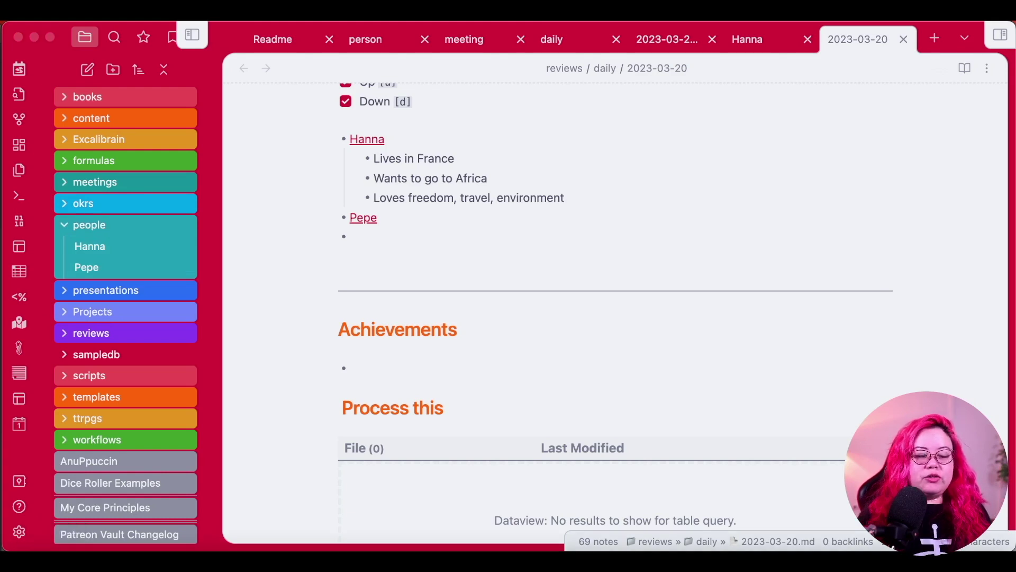
key("super+w")
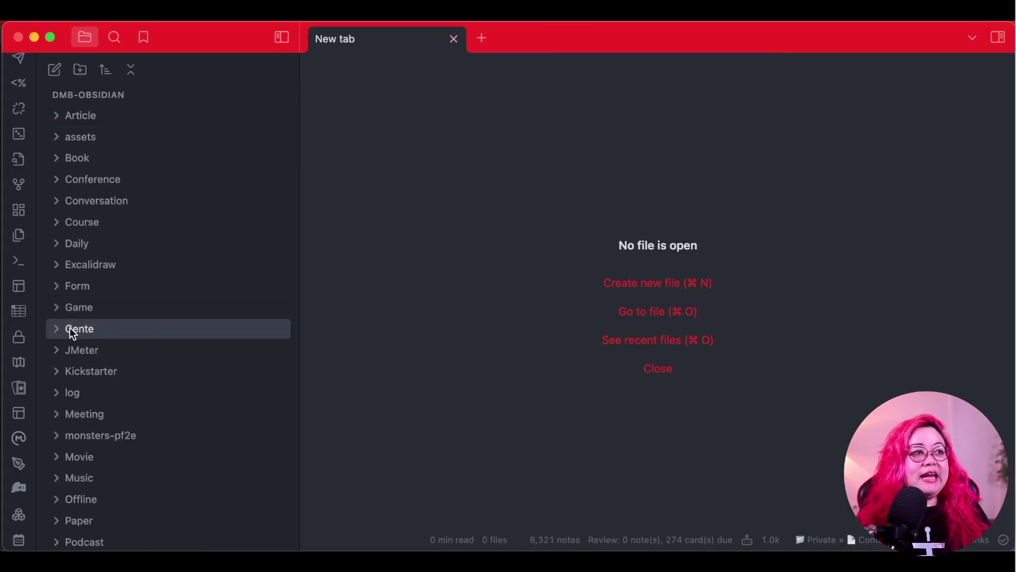
Review the Publish site options listing Gente among the excluded folders.
mouse_move(91, 336)
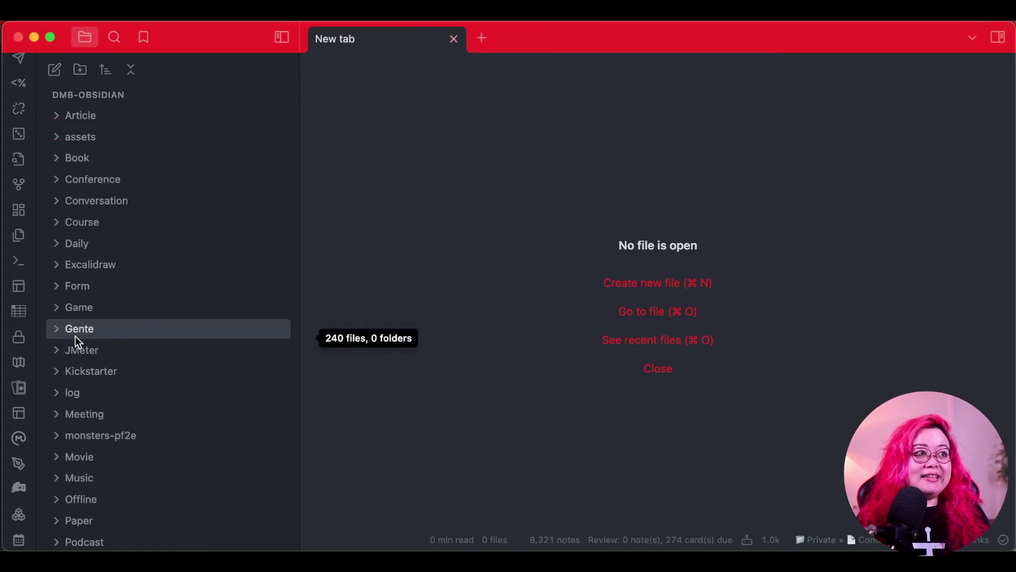
scroll(19, 524, "down", 3)
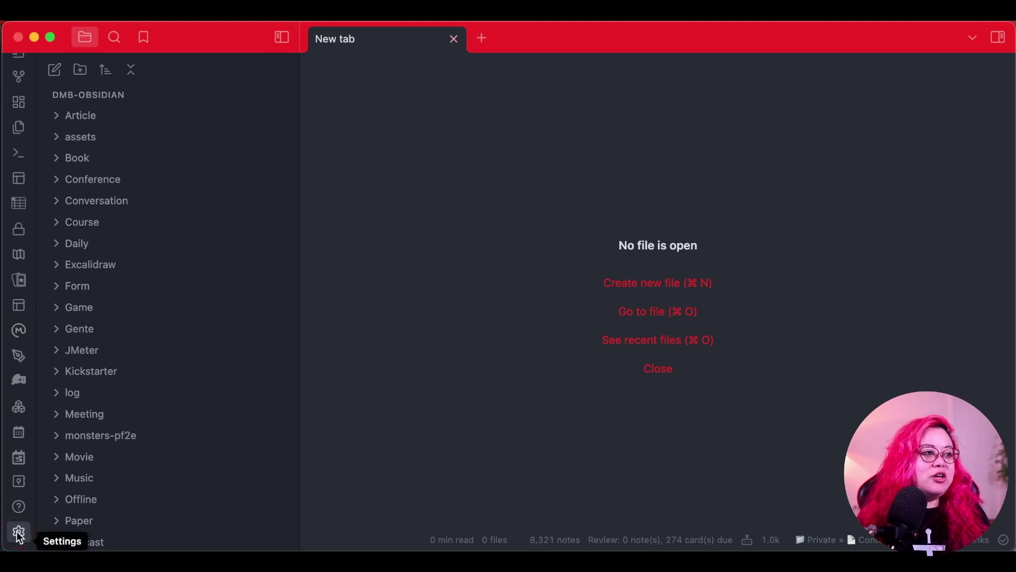
scroll(19, 318, "up", 3)
left_click(19, 70)
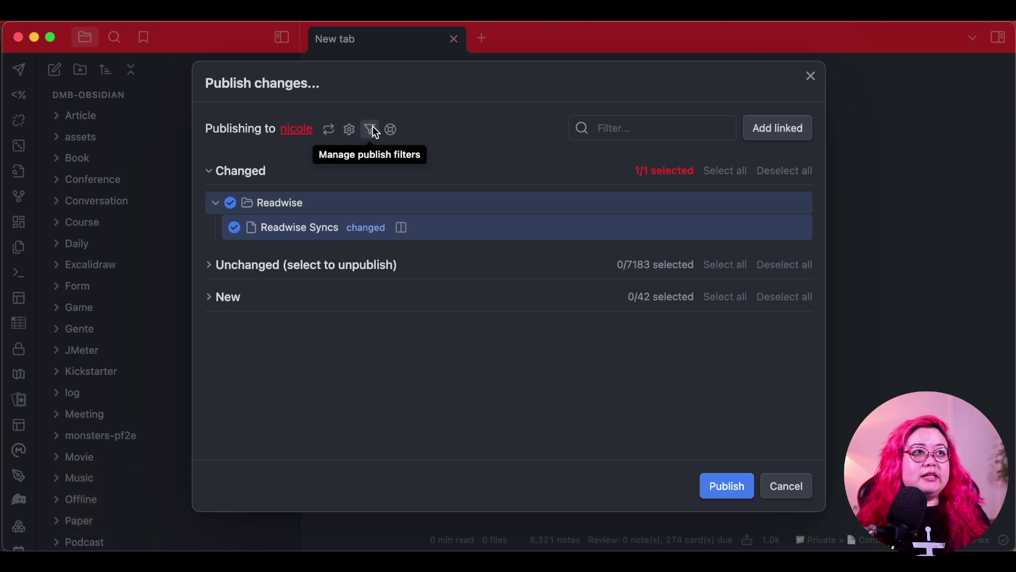
left_click(370, 129)
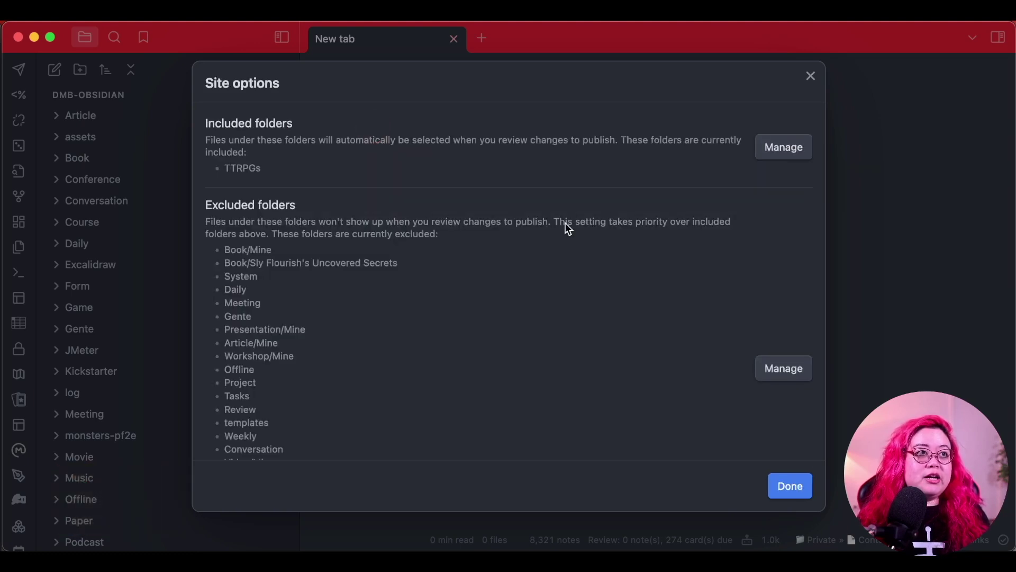
scroll(295, 411, "down", 4)
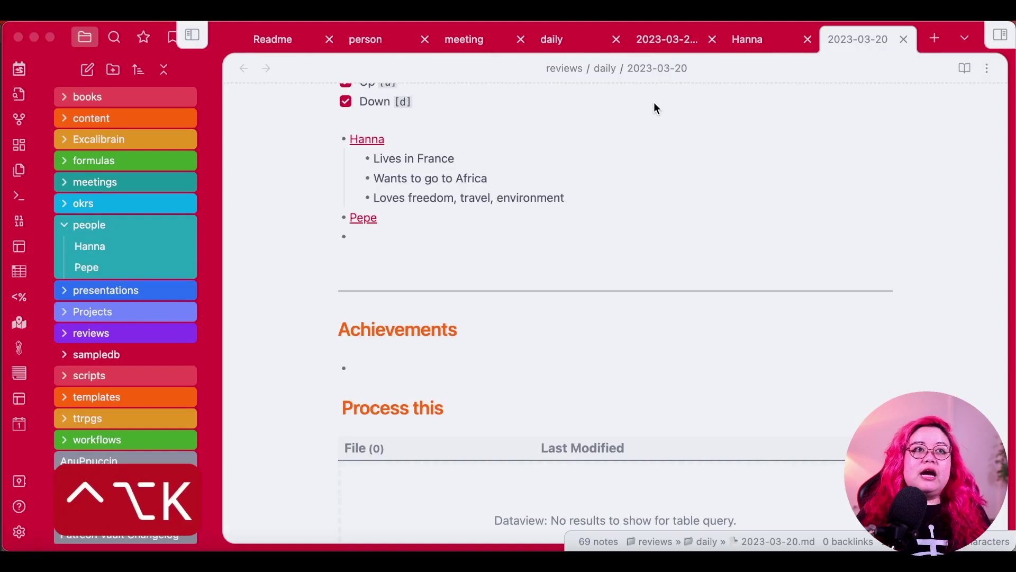
Highlight the publish: false property in the person template.
left_click(384, 41)
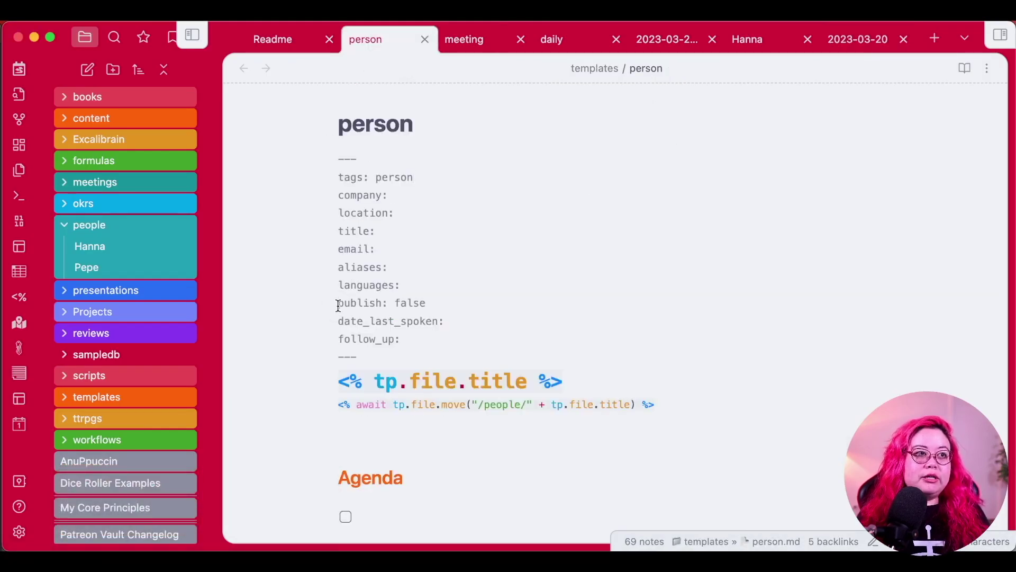
left_click_drag(339, 303, 456, 297)
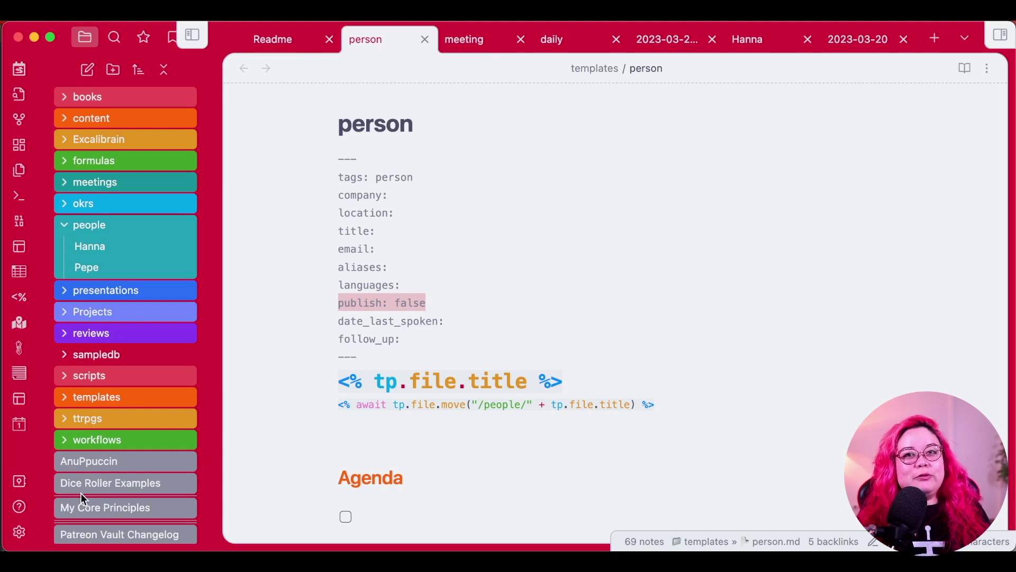
left_click(19, 531)
Enable the Sync core plugin and view its list of remote vaults.
scroll(133, 413, "down", 8)
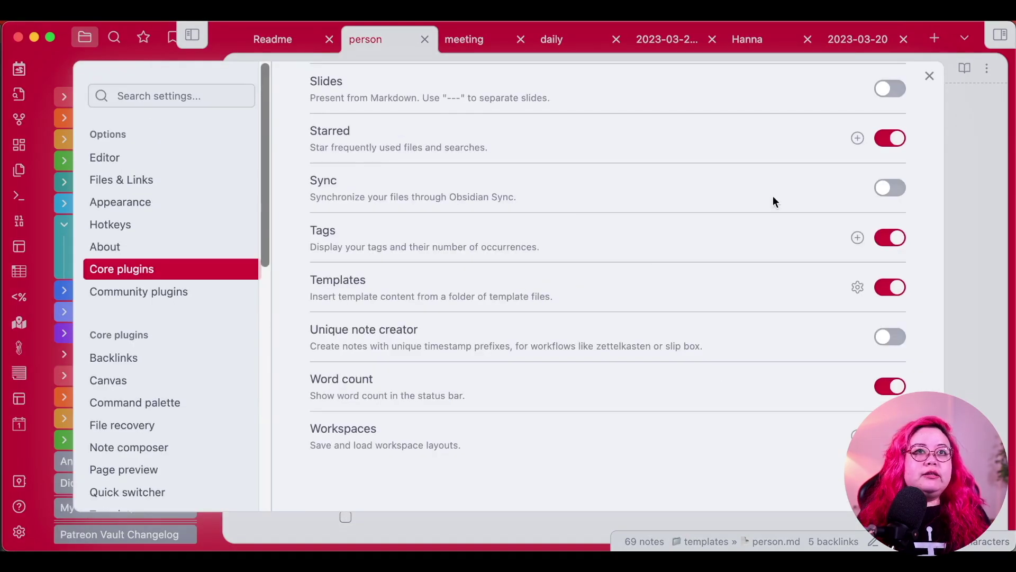
left_click(890, 190)
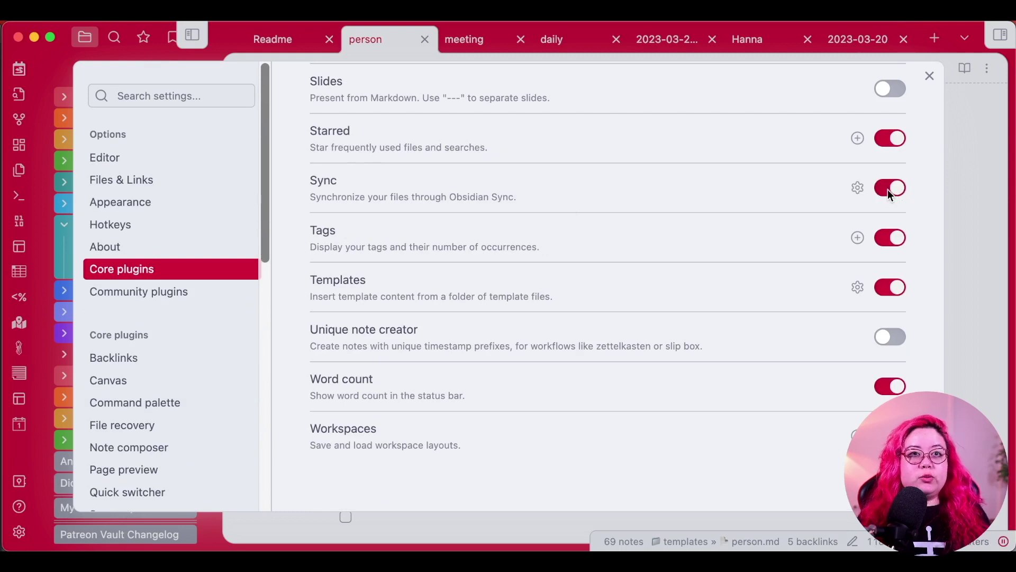
left_click(858, 189)
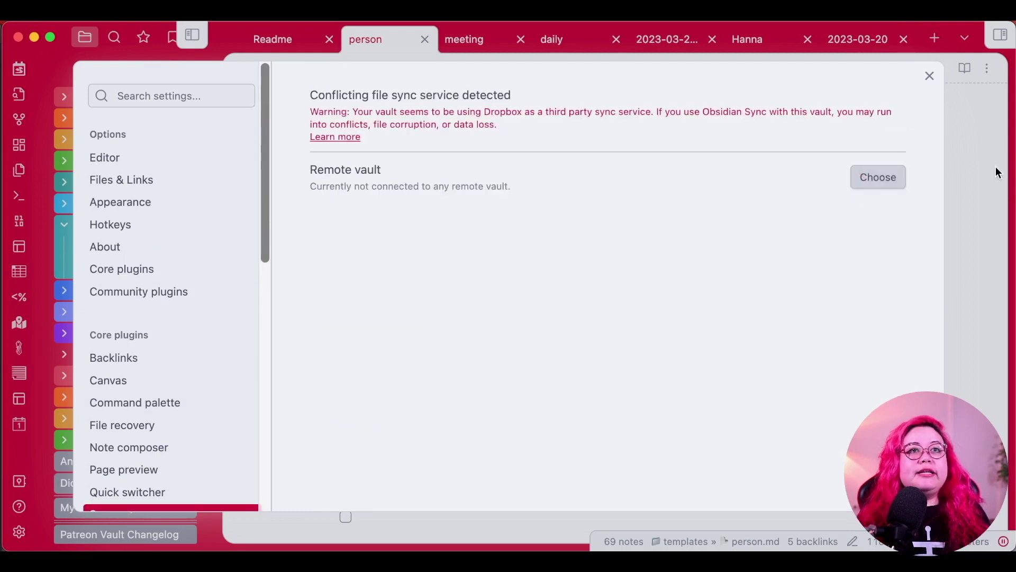
left_click(875, 184)
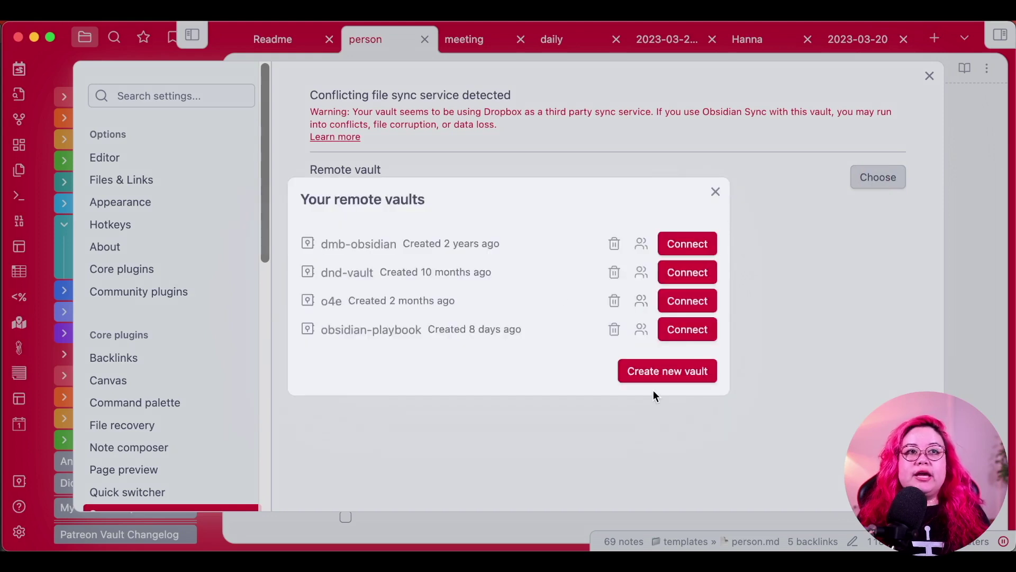
left_click(687, 373)
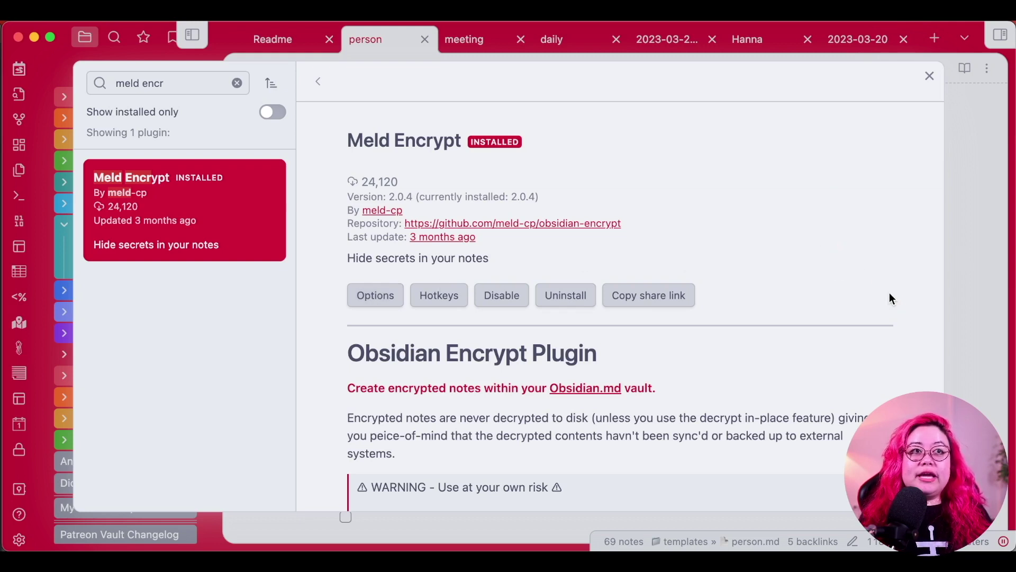
Close Settings, hide the file sidebar and return to the 2023-03-20 daily note.
key("Escape")
key("Escape")
key("Escape")
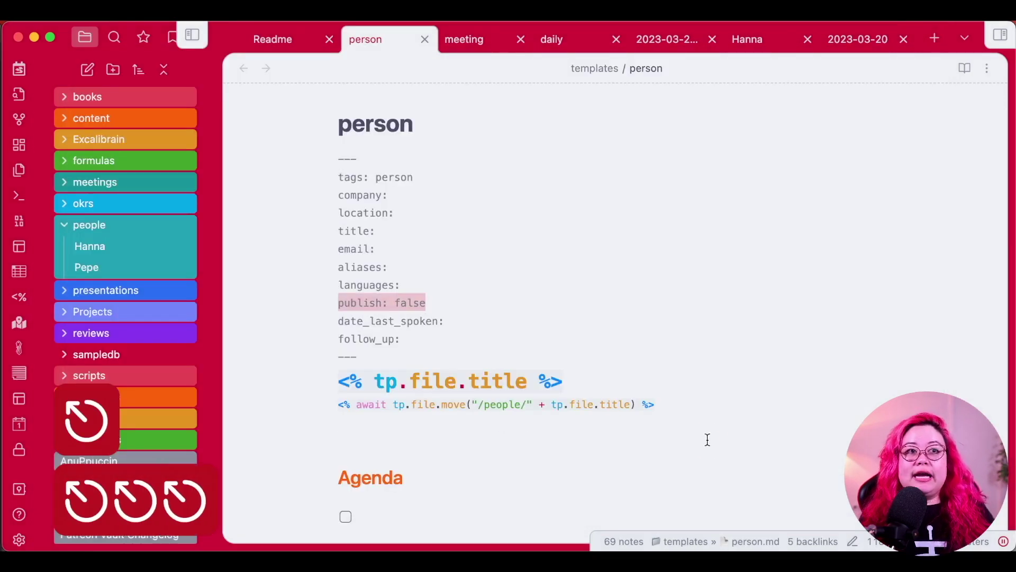
left_click(708, 439)
key("ctrl+super+l")
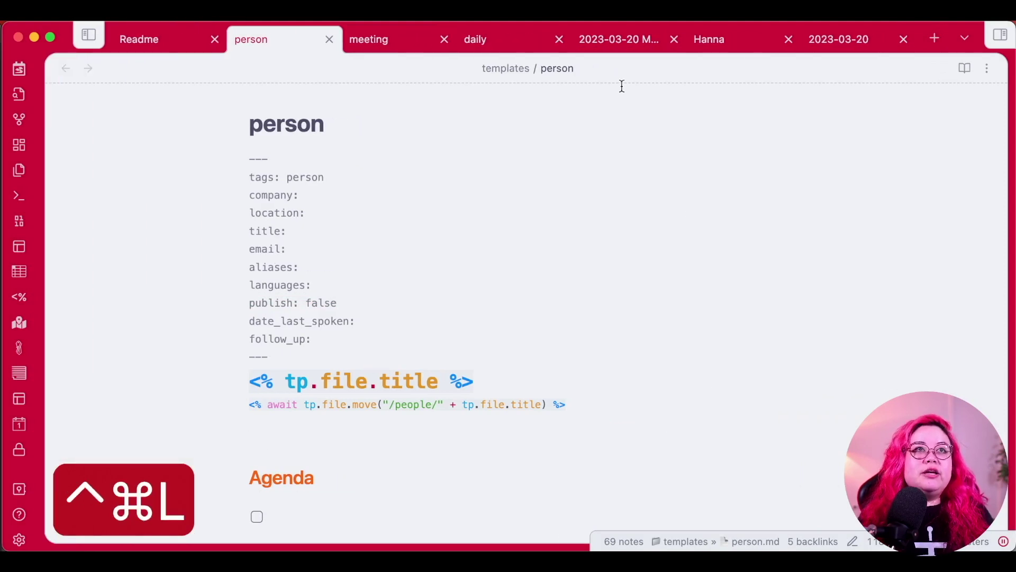
left_click(839, 38)
scroll(497, 424, "down", 1)
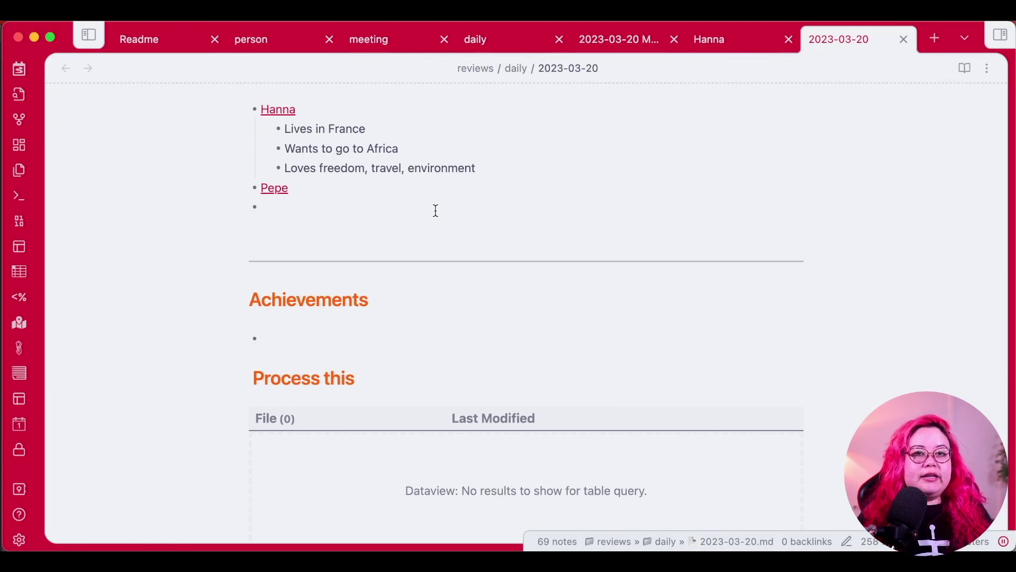
Create a Meld Encrypt encrypted note, setting and confirming a password plus a password hint.
key("super+p")
key("BackSpace")
key("BackSpace")
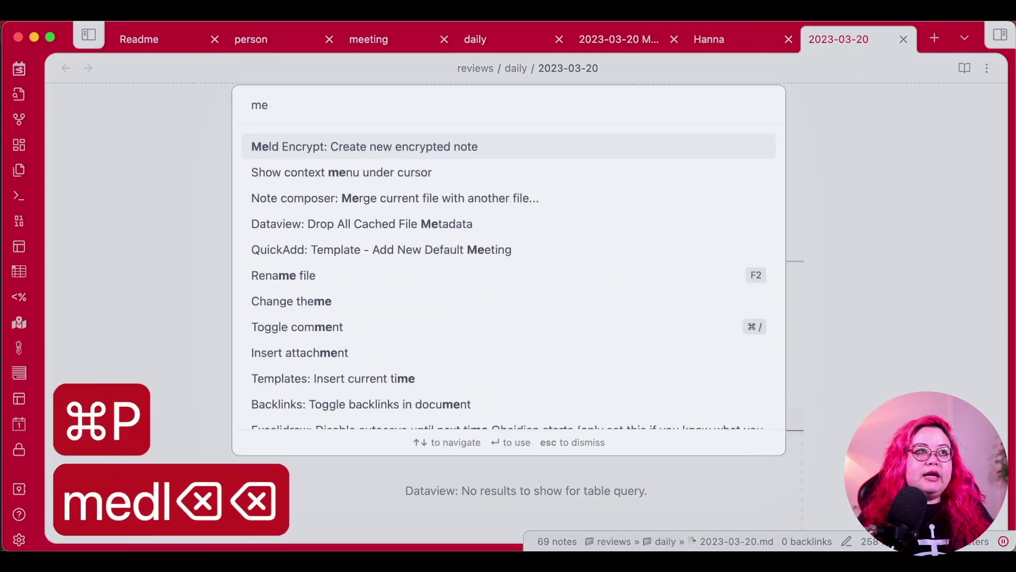
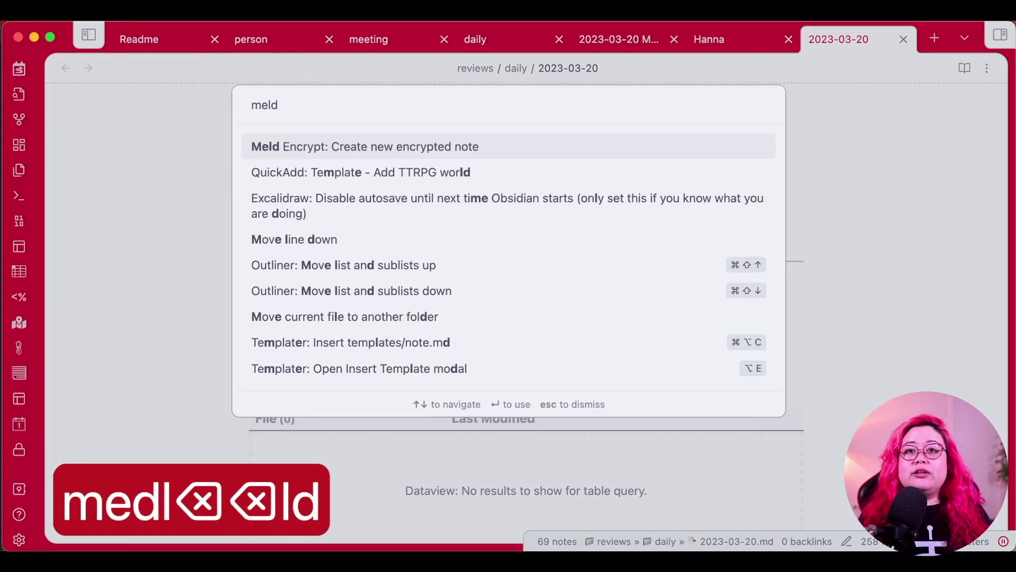
key("Return")
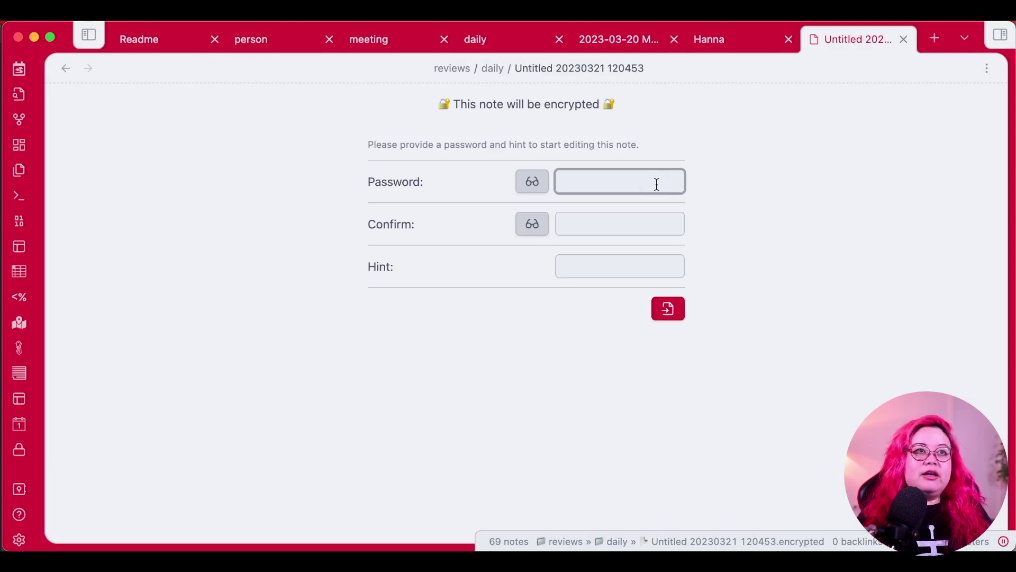
key("Tab")
key("Tab")
key("Tab")
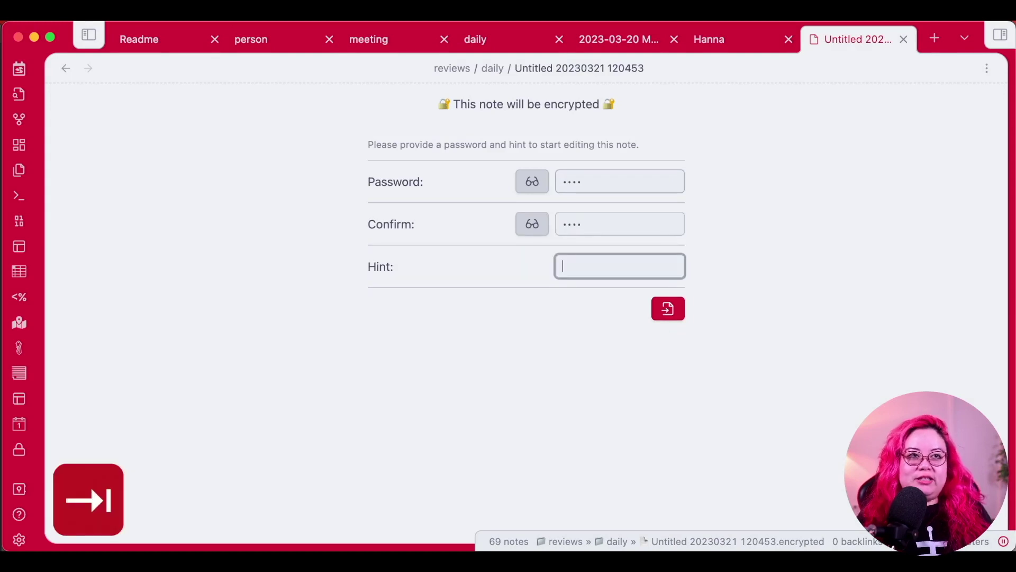
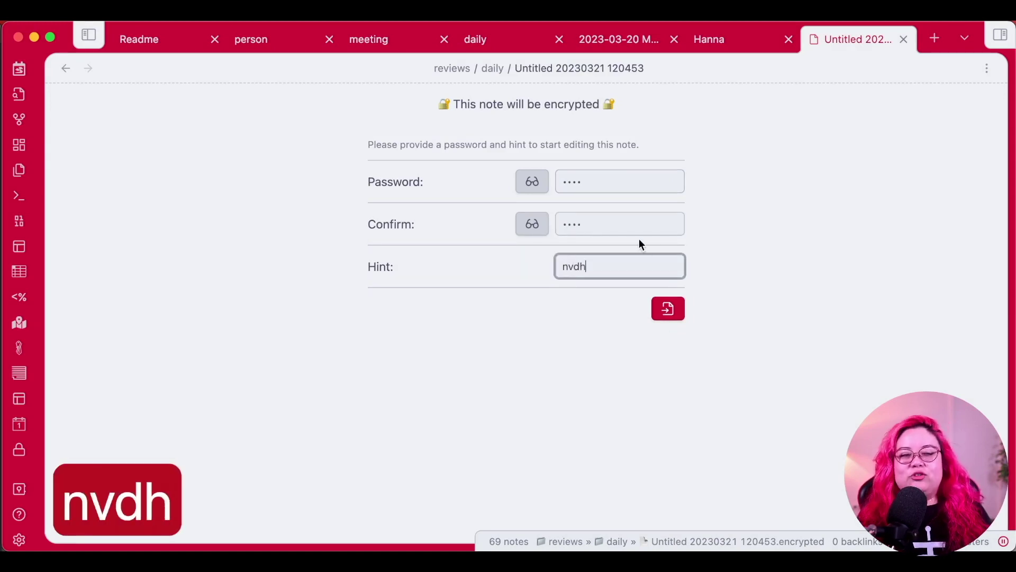
left_click(667, 311)
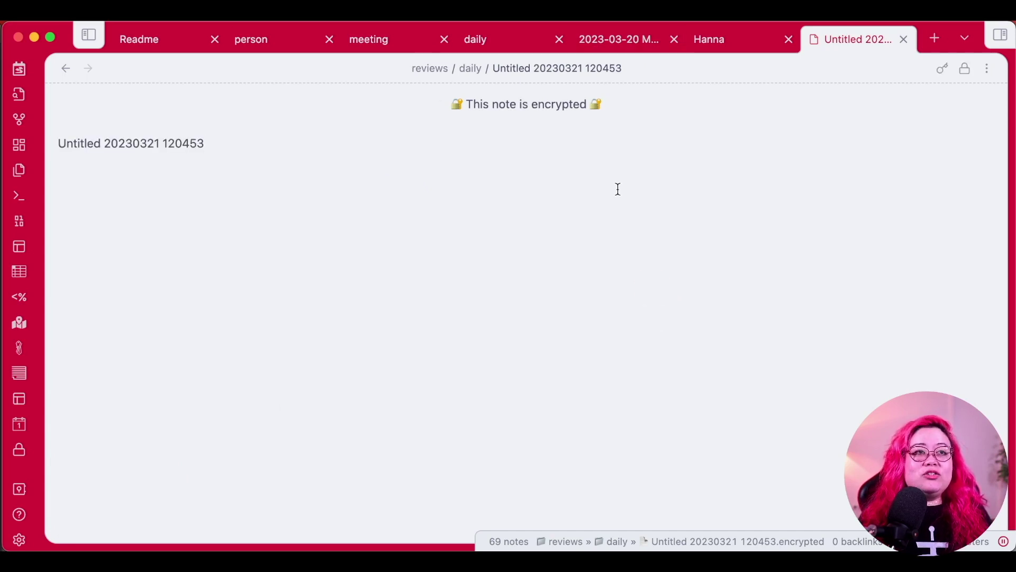
Replace the encrypted note's text with 'I can type whatever I want'.
left_click(708, 243)
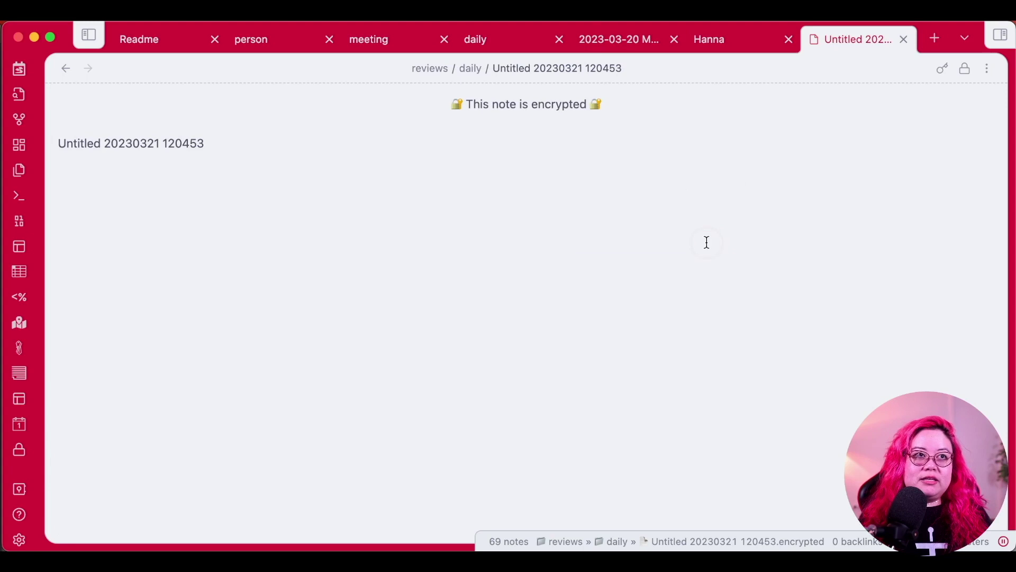
key("super+a")
type("I can type w")
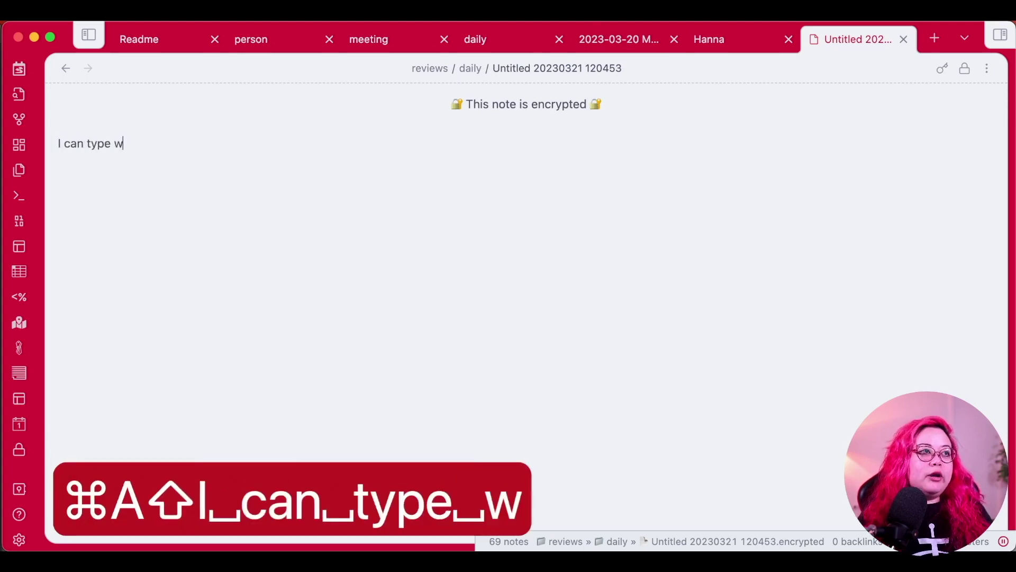
type("hatever I want")
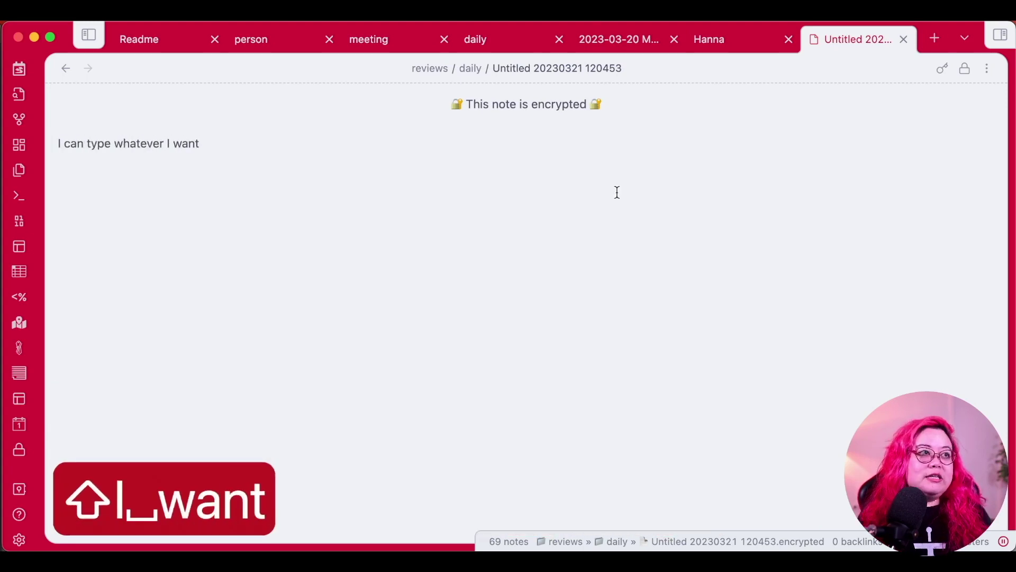
left_click(555, 134)
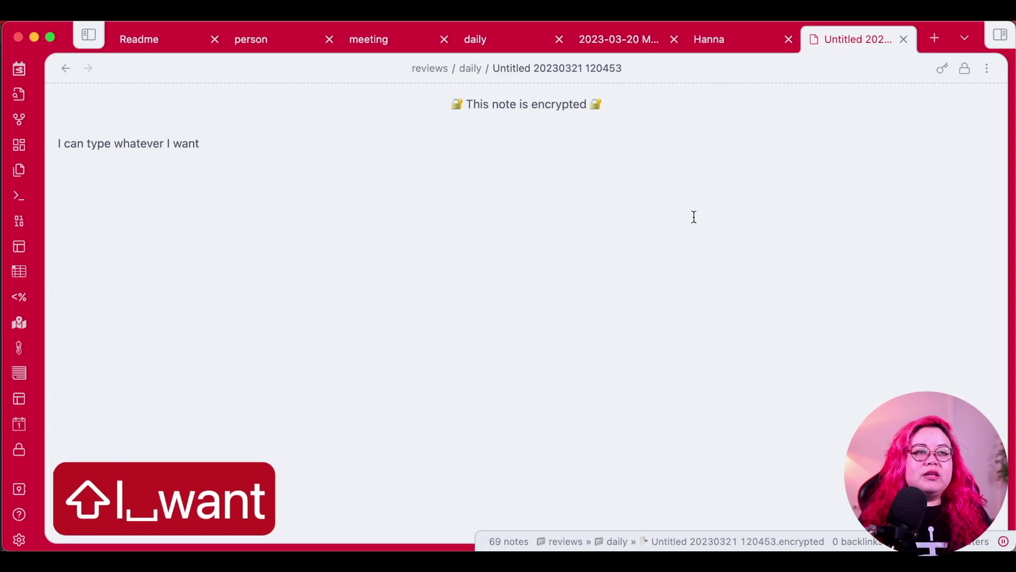
left_click(275, 190)
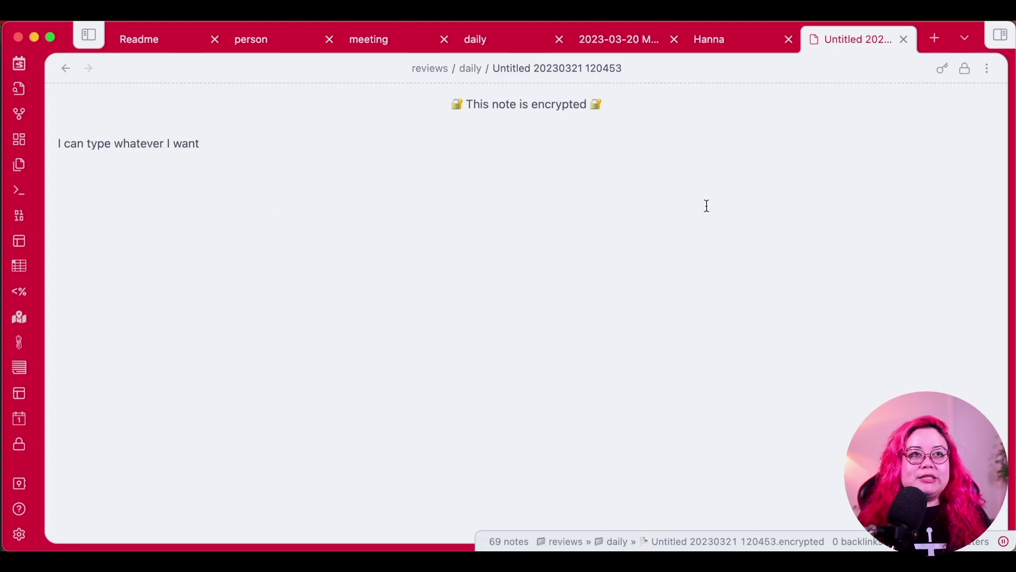
Rename the encrypted note to secret-hanna-note.
right_click(827, 38)
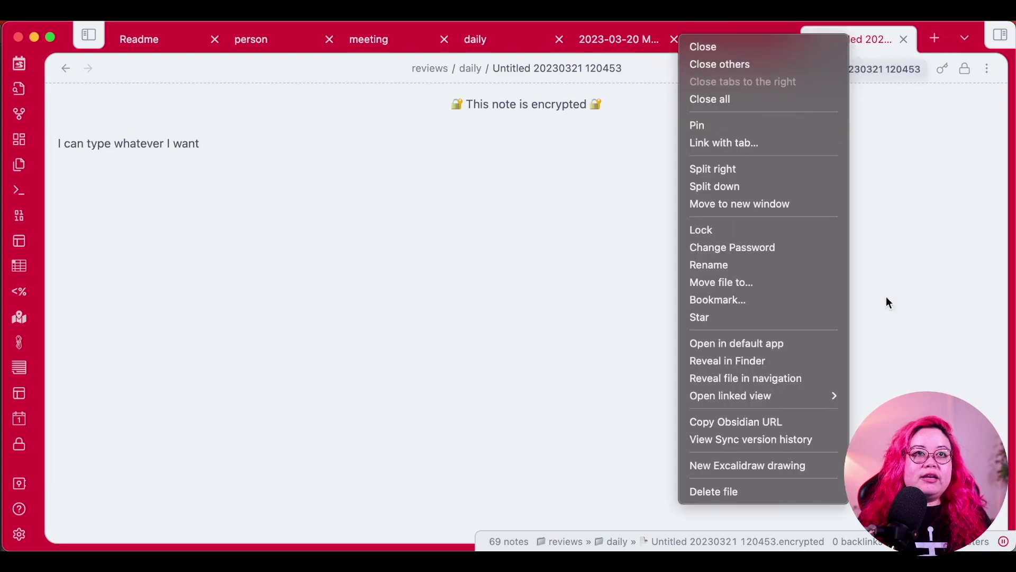
left_click(774, 264)
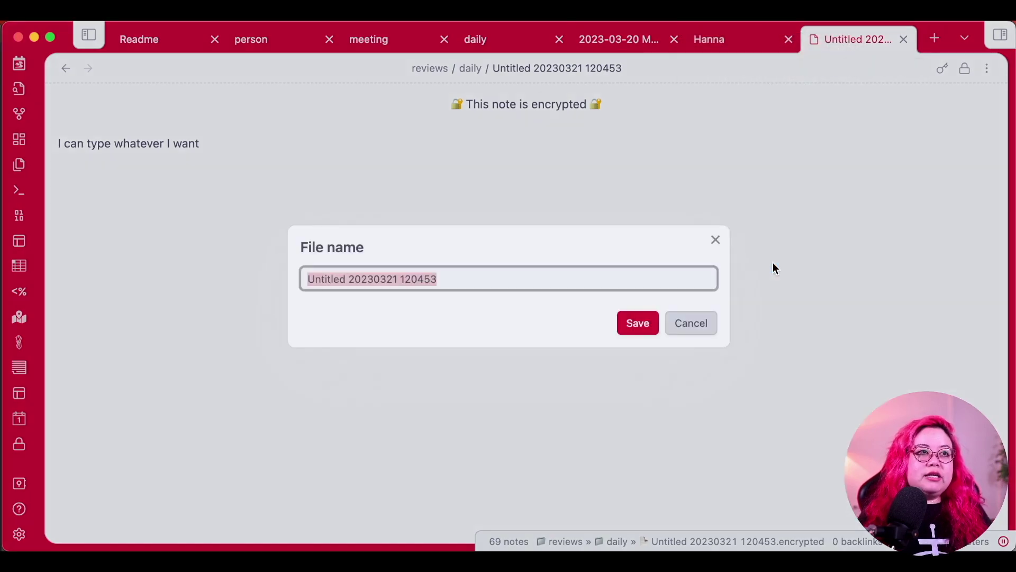
type("secret-hanna-note")
key("Return")
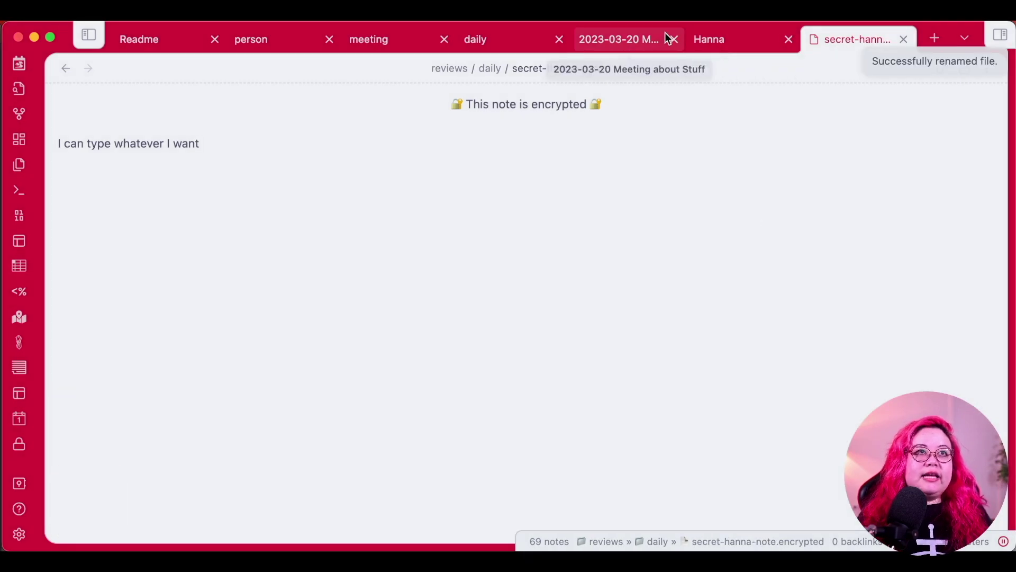
In today's daily note, type the link [[secret-hanna-note.encrypted on an empty line.
left_click(755, 37)
key("super+shift+k")
scroll(370, 293, "down", 15)
left_click(385, 233)
type("[[secret-hanna-note")
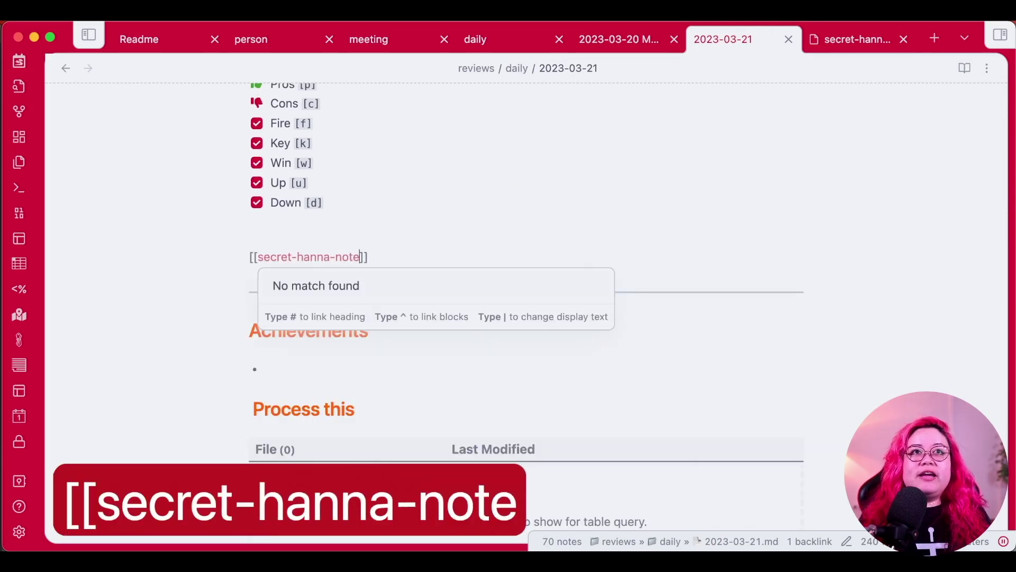
type(".encrypted")
Copy the secret note's full file name, then follow the daily note's link to it.
right_click(841, 40)
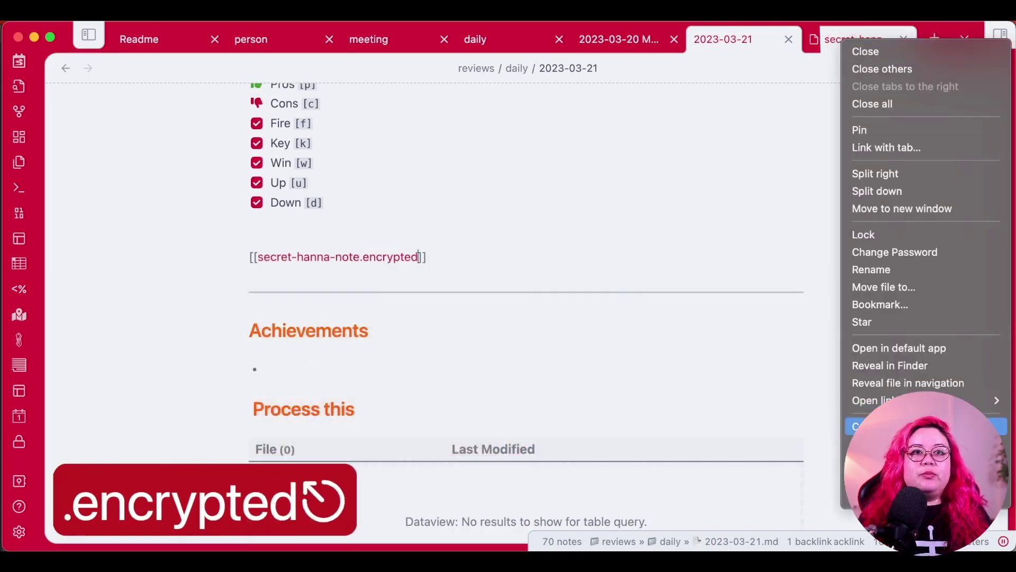
left_click(937, 270)
key("super+c")
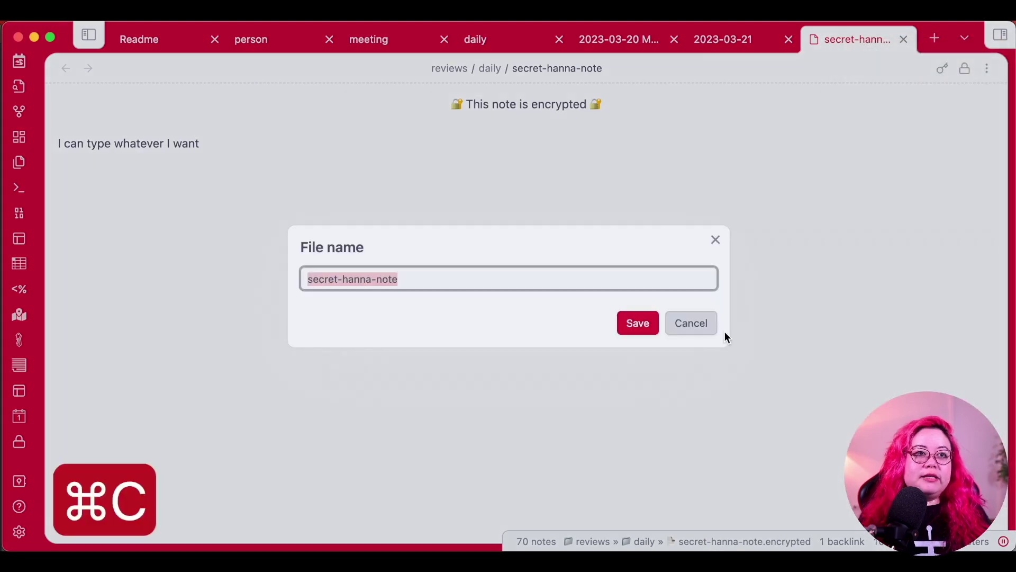
key("Escape")
key("ctrl+shift+Tab")
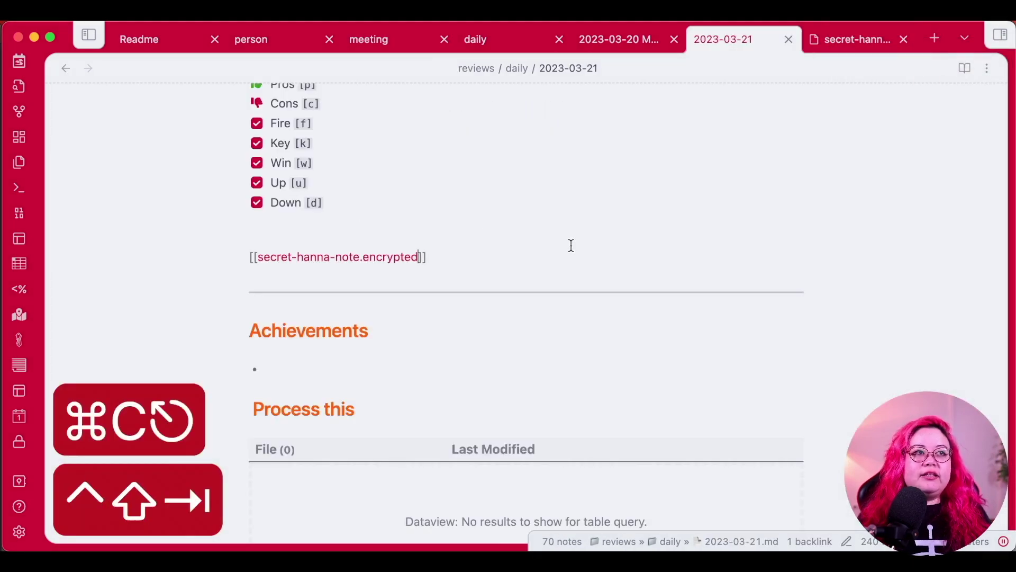
key("Up")
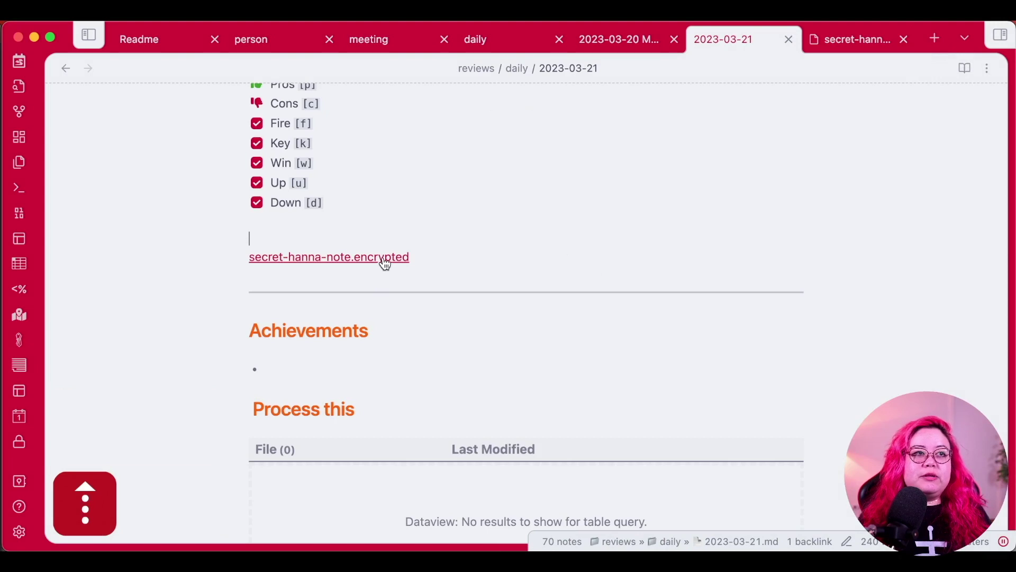
left_click(386, 257)
key("Escape")
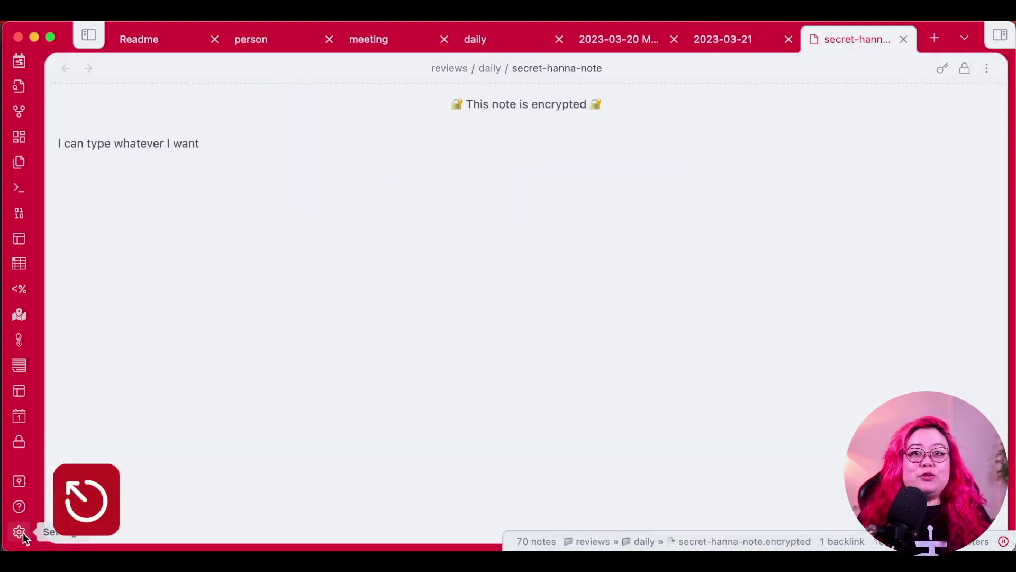
Turn off Meld Encrypt's Remember password setting.
left_click(23, 533)
left_click(167, 297)
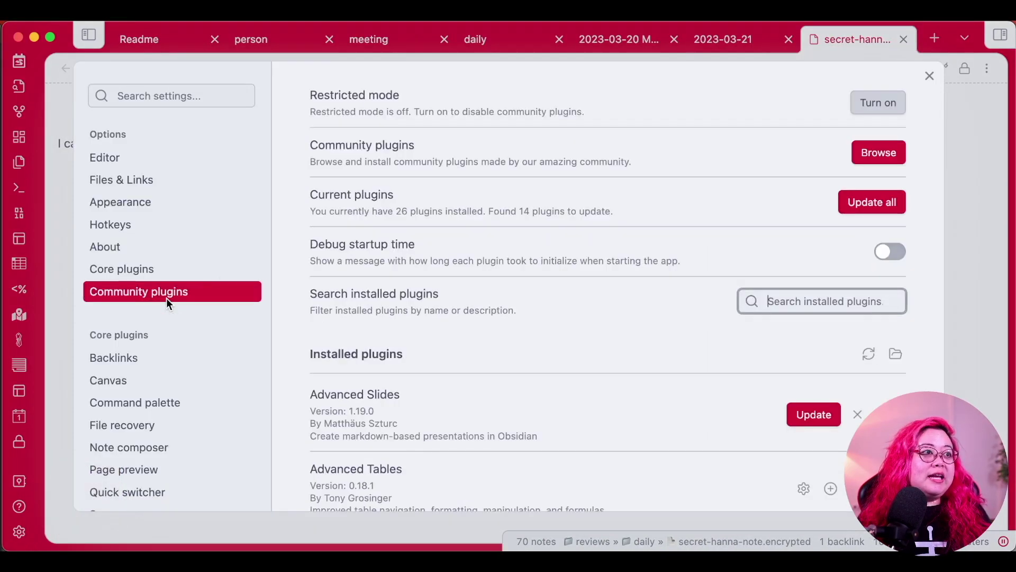
scroll(193, 442, "down", 5)
scroll(193, 446, "down", 6)
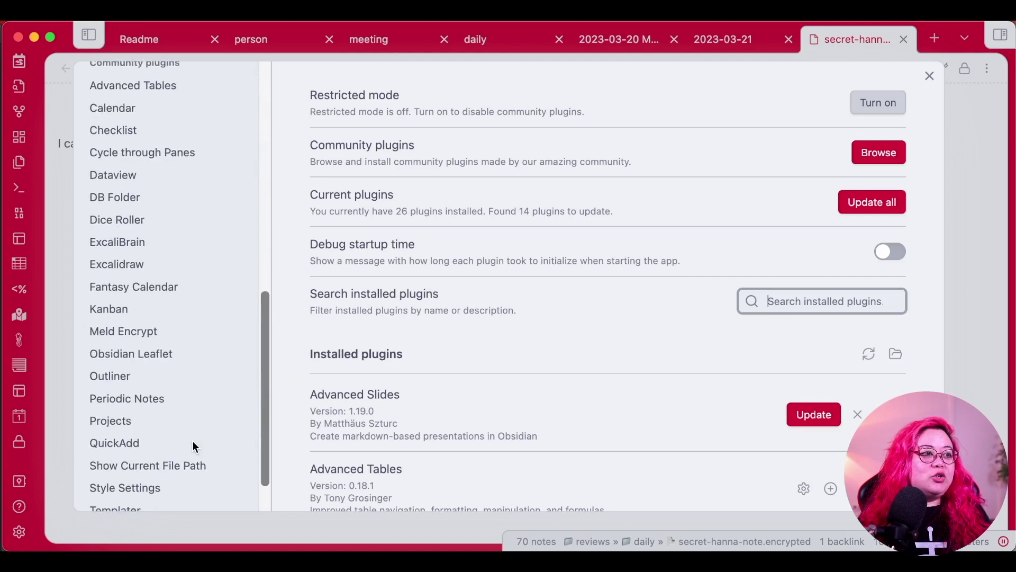
left_click(155, 278)
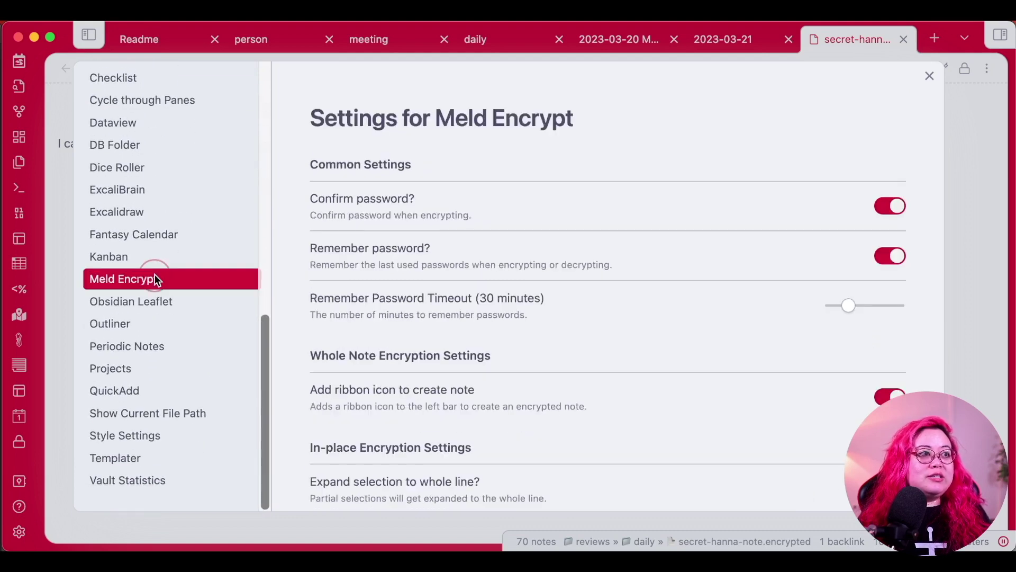
left_click(891, 260)
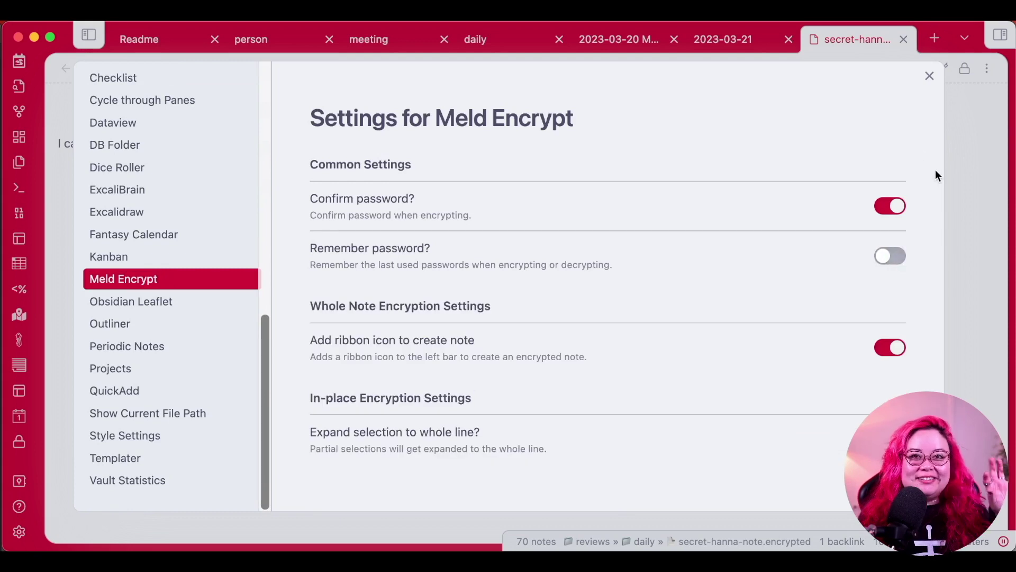
left_click(931, 76)
left_click(833, 320)
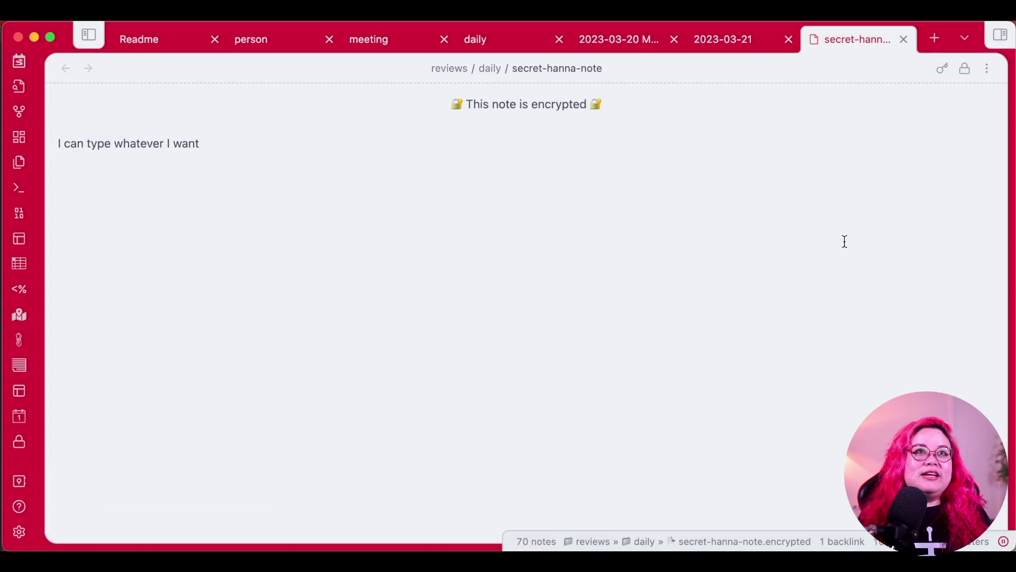
Close secret-hanna-note, reopen it from the daily note link and unlock it with the password.
key("super+w")
key("super+o")
key("Escape")
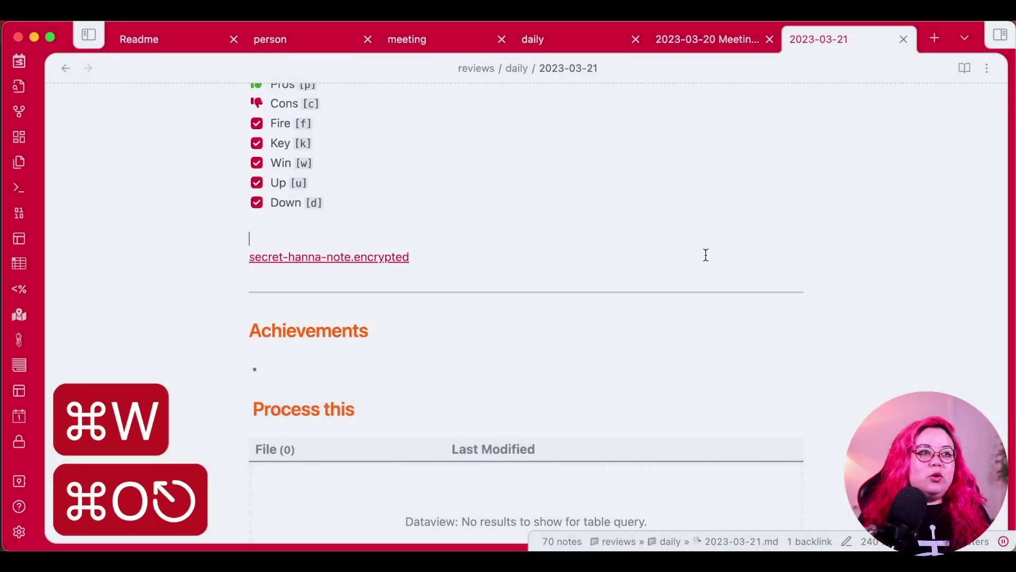
left_click(347, 260)
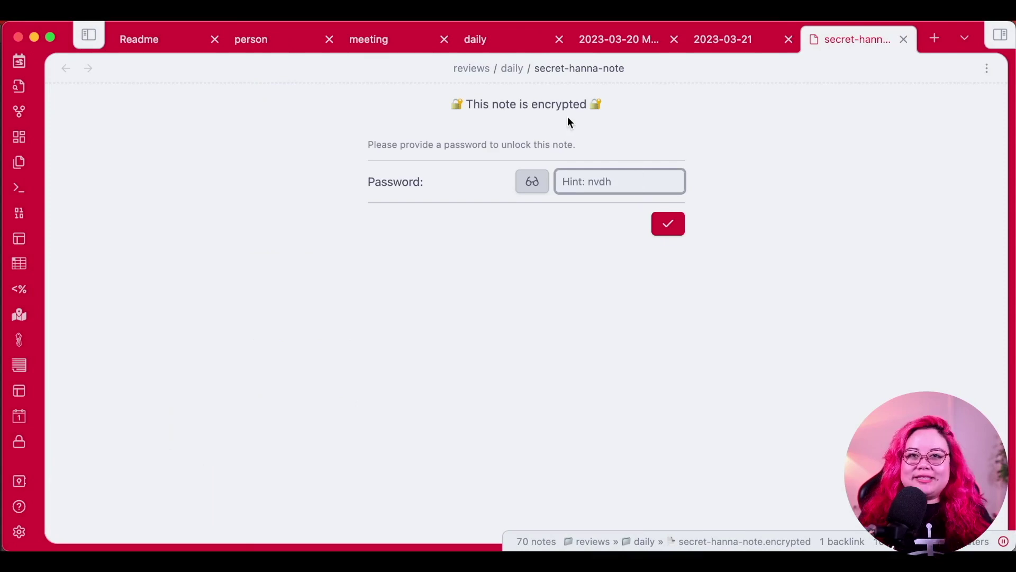
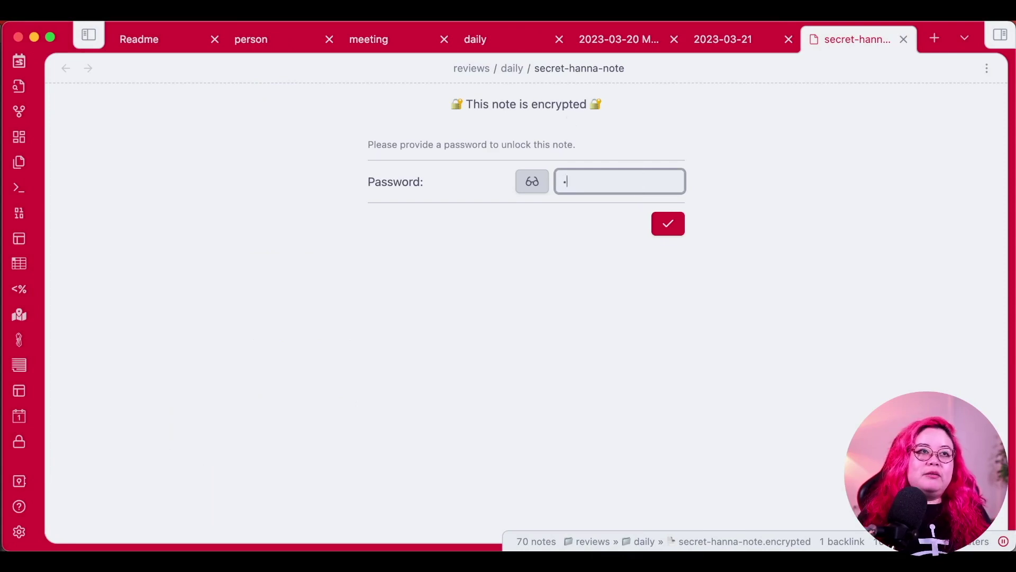
key("Return")
left_click(917, 303)
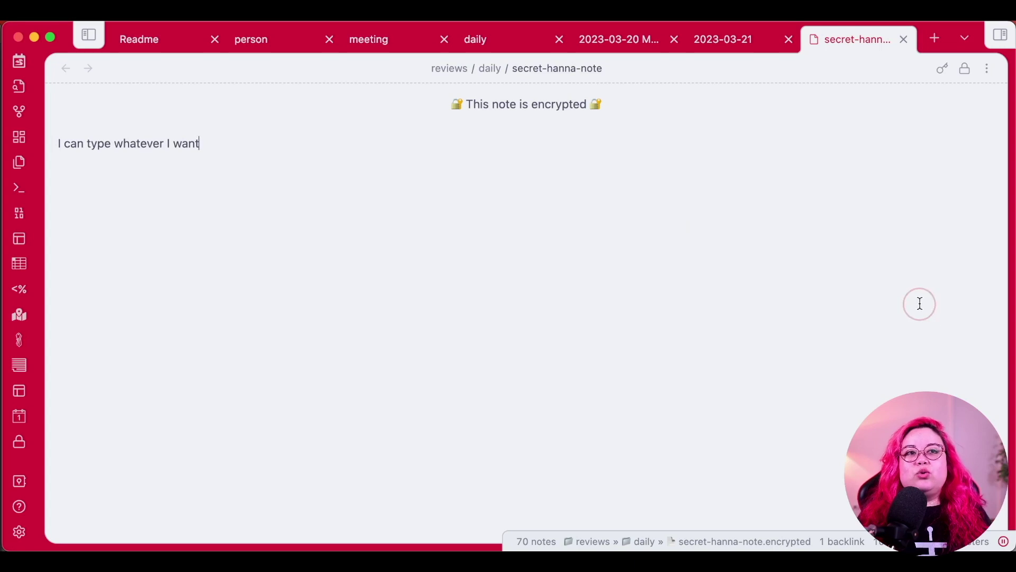
left_click(905, 306)
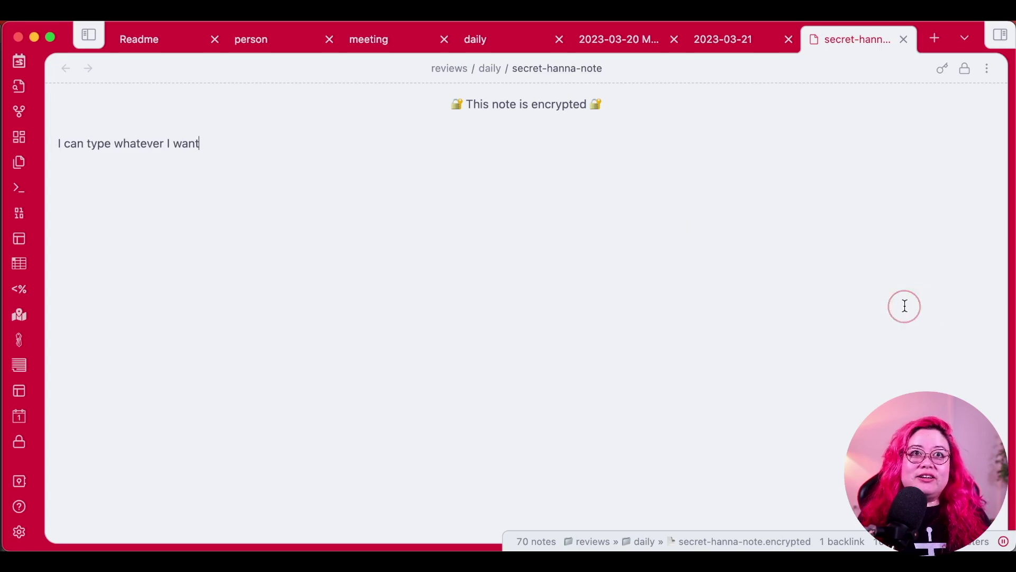